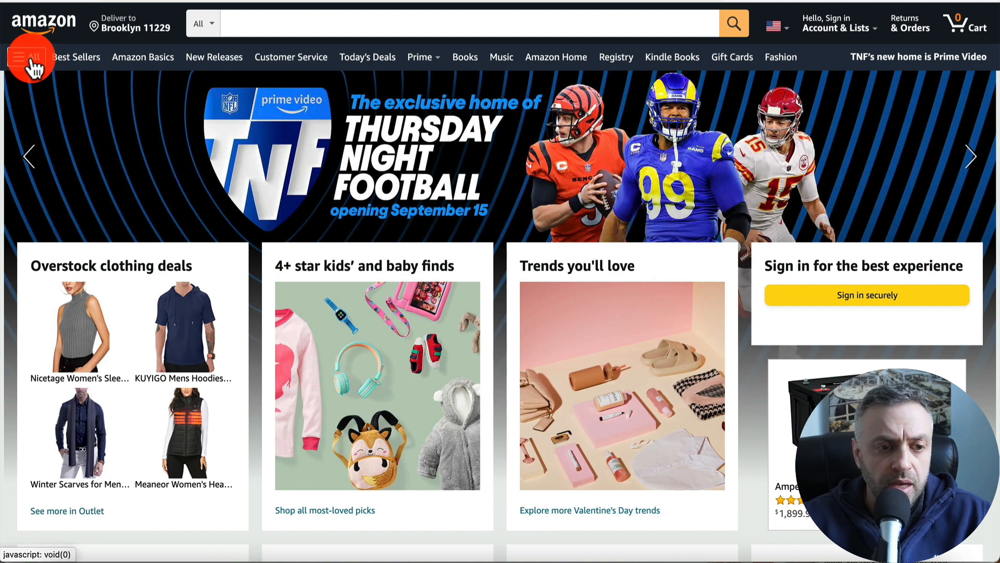
# - Open Amazon's All menu and browse the full list of shopping departments
pyautogui.click(30, 55)
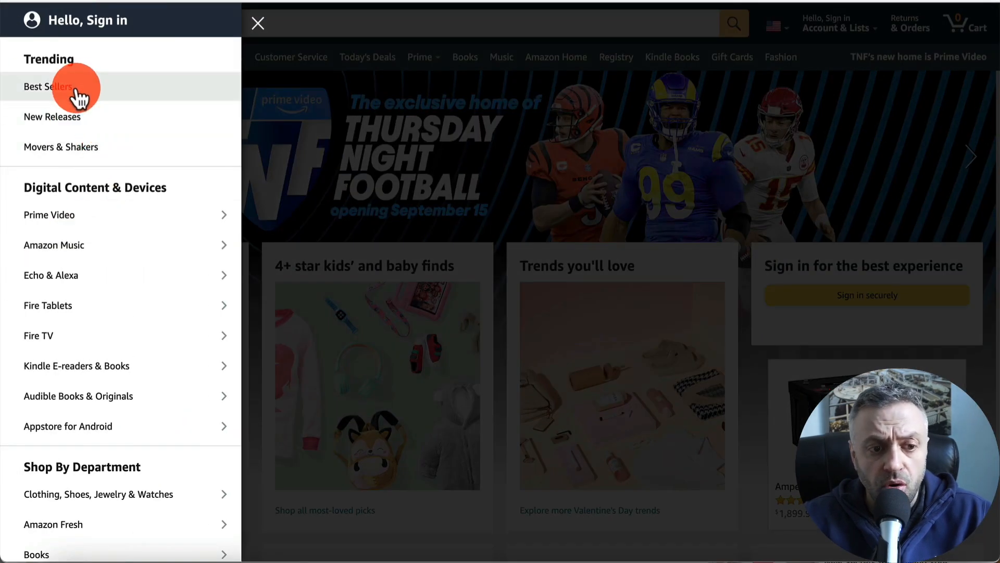
pyautogui.scroll(-5, 78, 95)
pyautogui.scroll(-4, 80, 273)
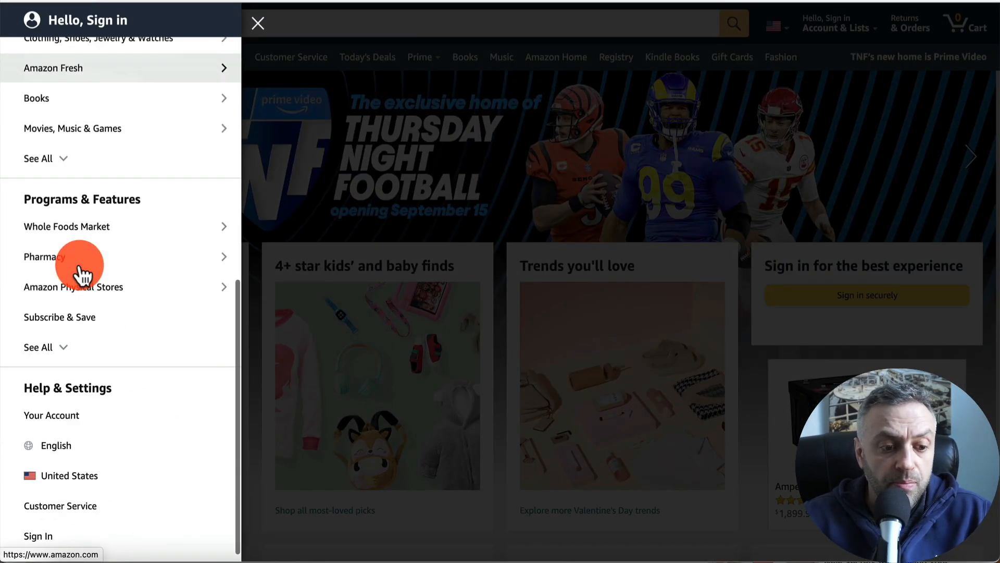
pyautogui.scroll(2, 99, 184)
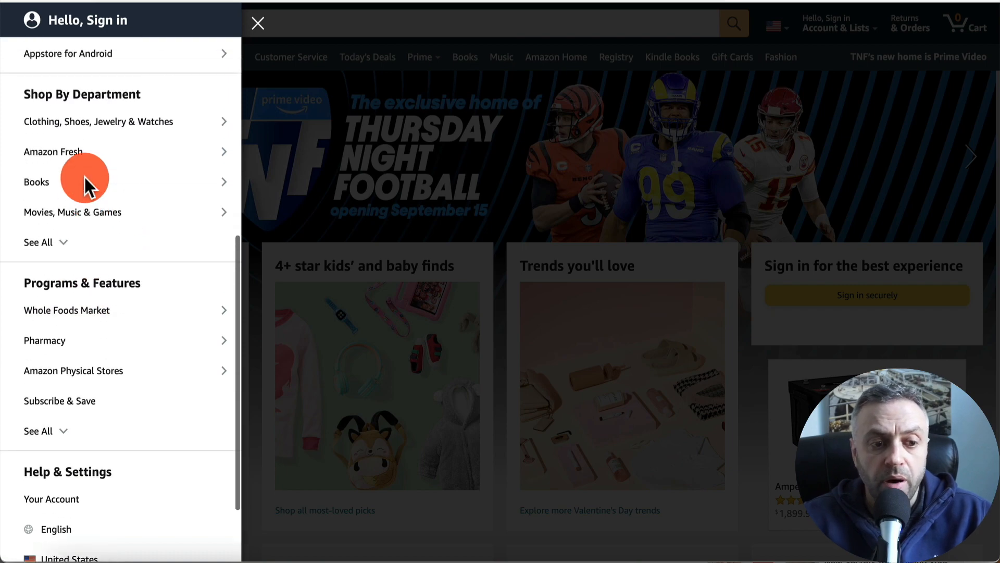
pyautogui.click(64, 243)
pyautogui.scroll(-4, 65, 245)
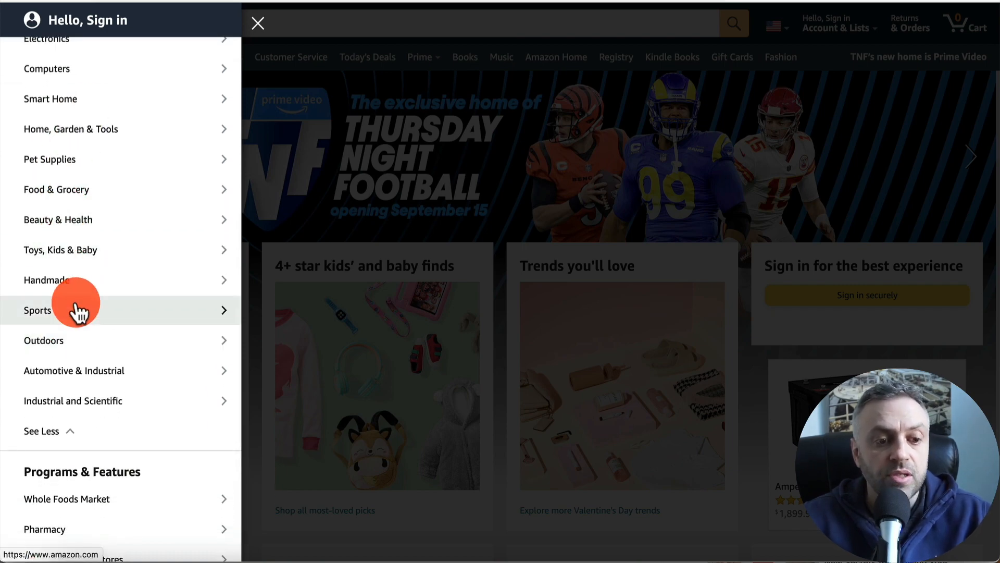
pyautogui.click(371, 66)
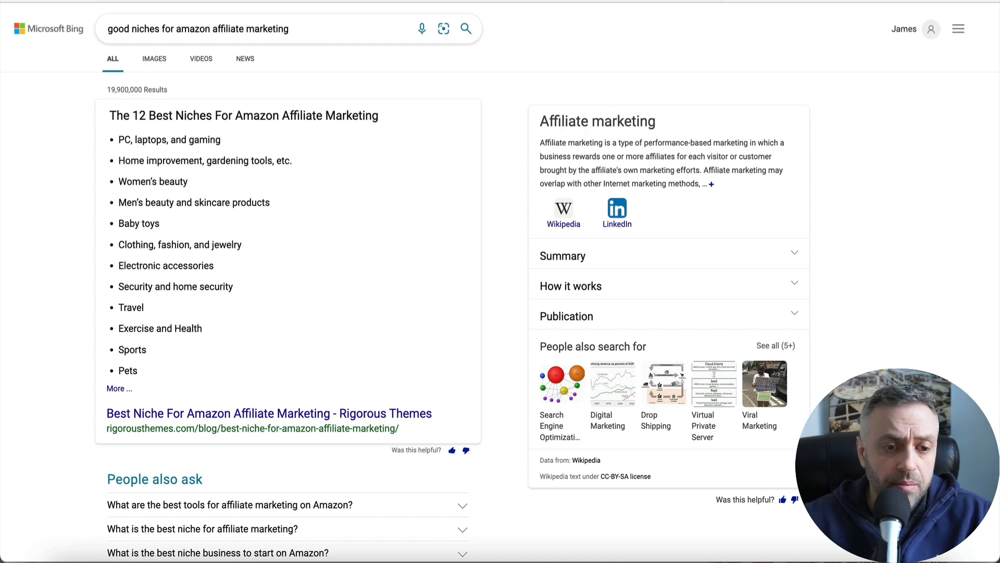
# - Edit the 'good niches for amazon affiliate marketing' search query and run it again
pyautogui.click(138, 30)
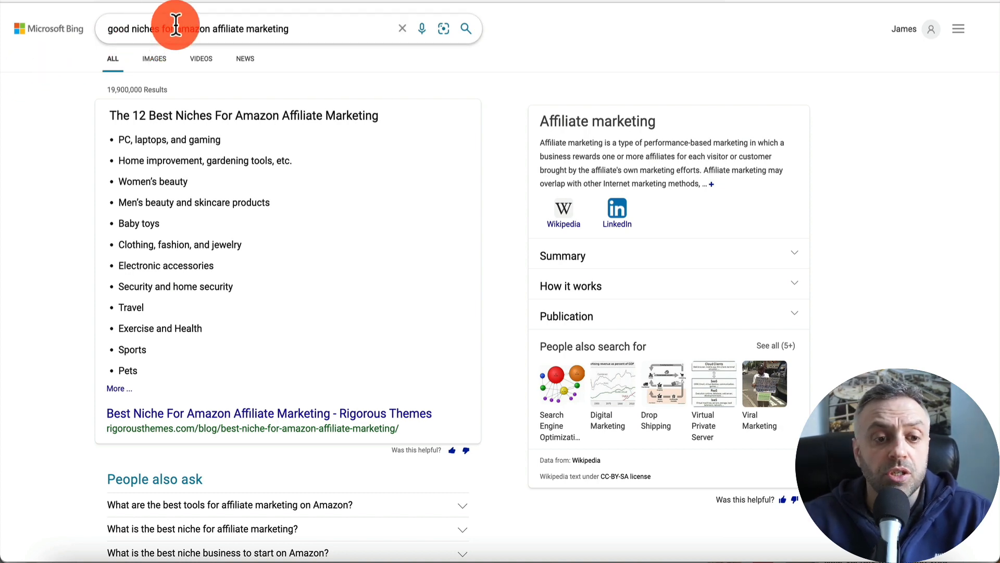
pyautogui.click(191, 29)
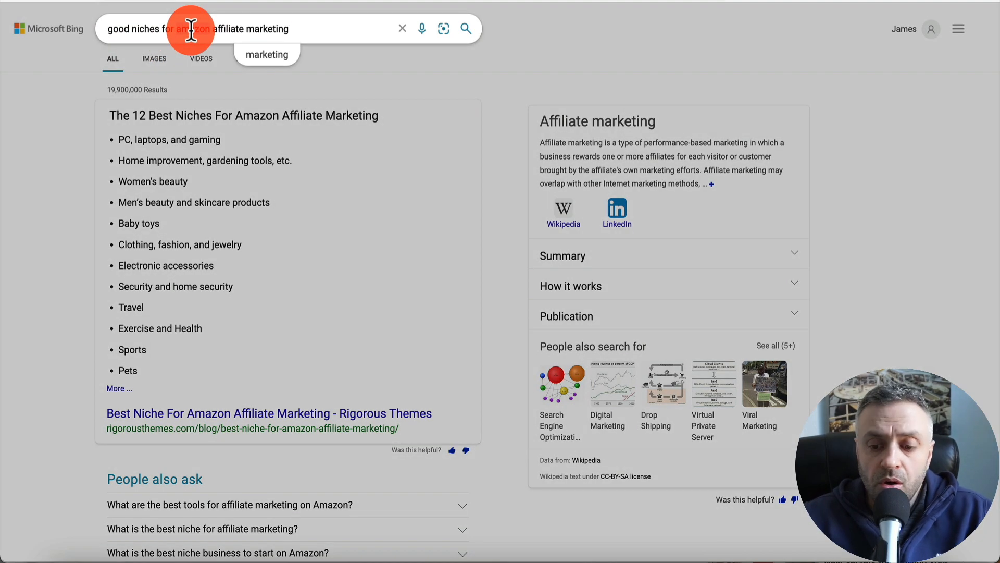
pyautogui.press('BackSpace')
pyautogui.press('Return')
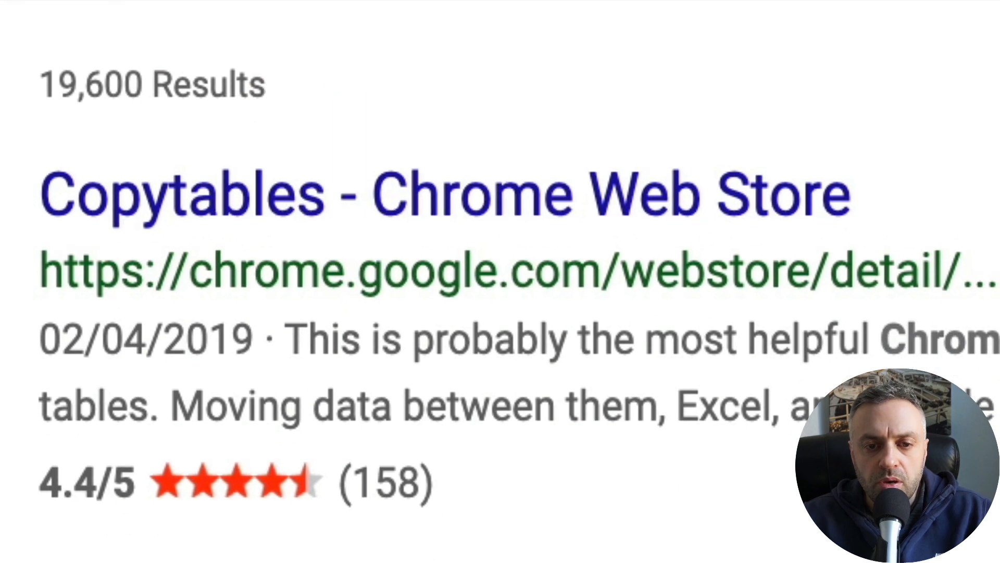
# - Open the Copytables Chrome Web Store result and look over its listing
pyautogui.click(333, 467)
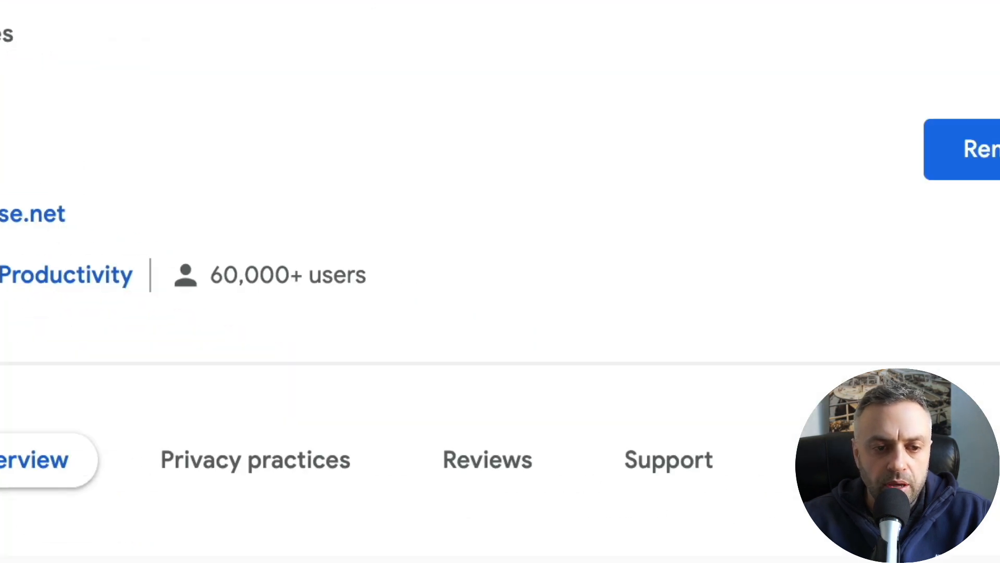
pyautogui.scroll(-2, 232, 42)
pyautogui.scroll(2, 235, 31)
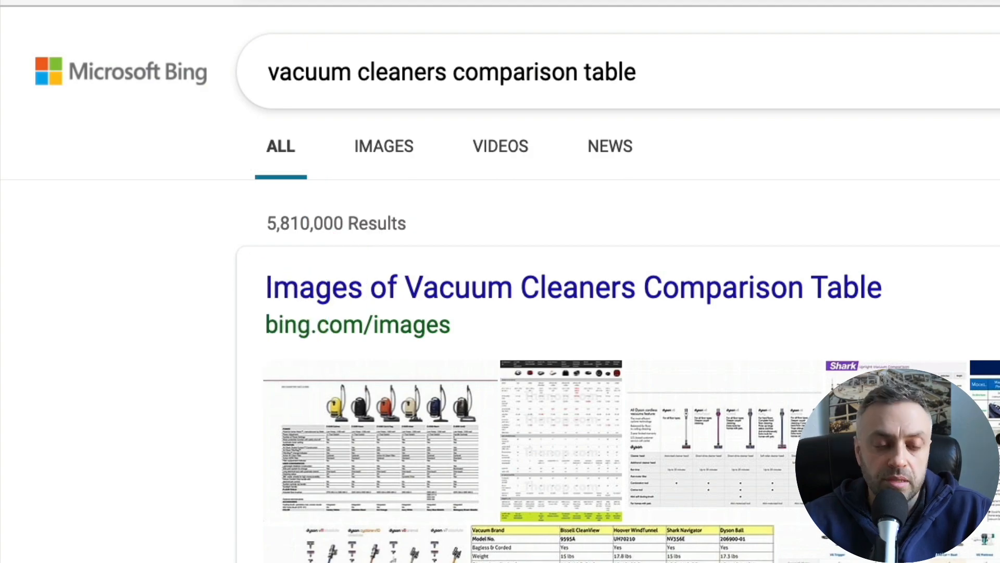
# - Scan the vacuum cleaners comparison table results and open the Epic Vacuum Cleaners Comparison Table page to examine its table
pyautogui.scroll(-3, 117, 526)
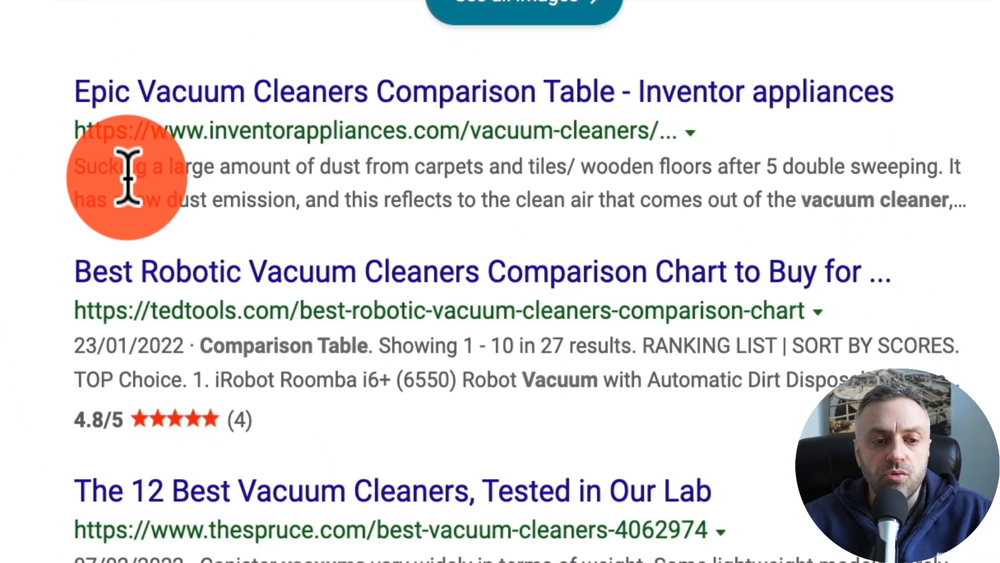
pyautogui.scroll(5, 128, 177)
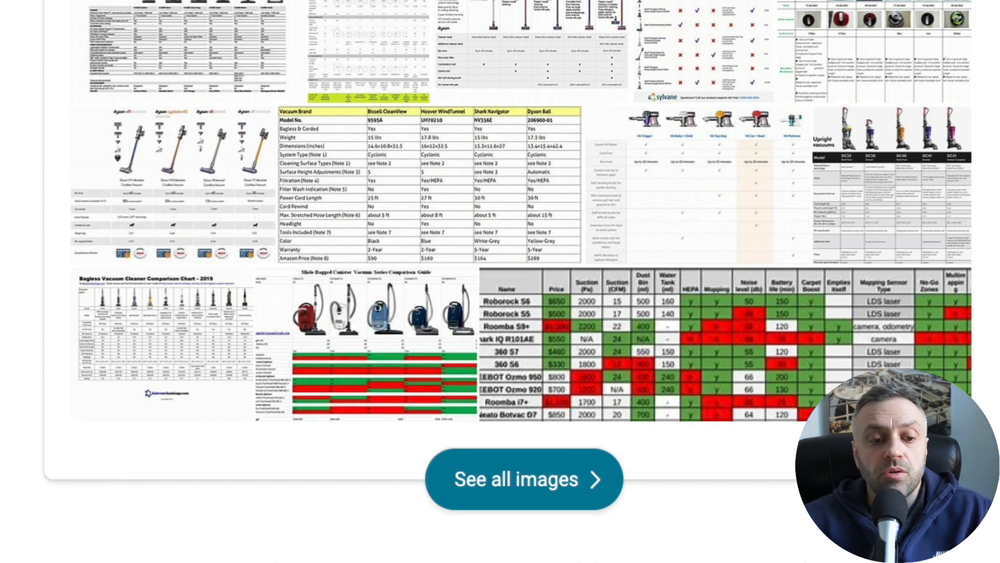
pyautogui.scroll(-5, 239, 86)
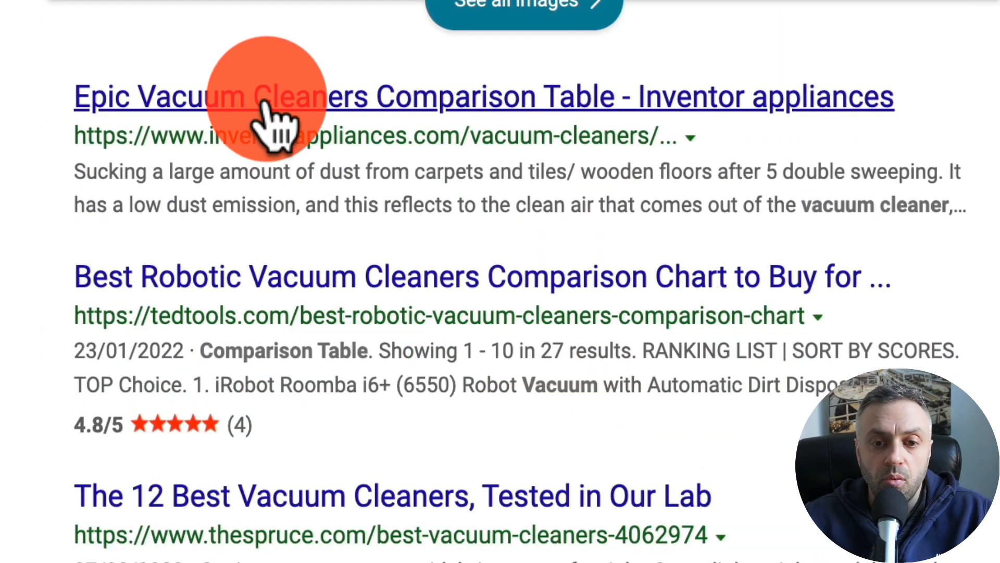
pyautogui.click(239, 97)
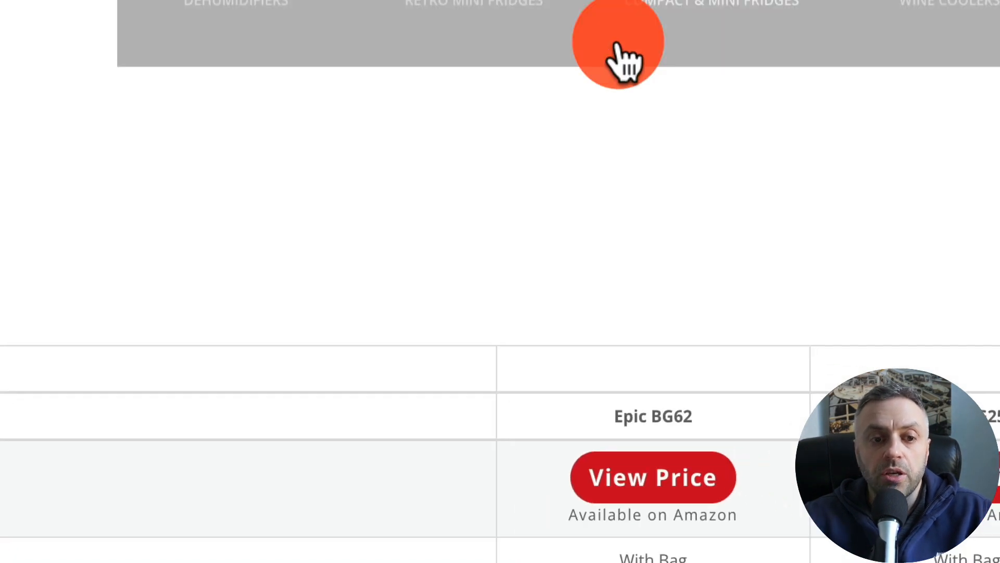
pyautogui.scroll(-7, 199, 289)
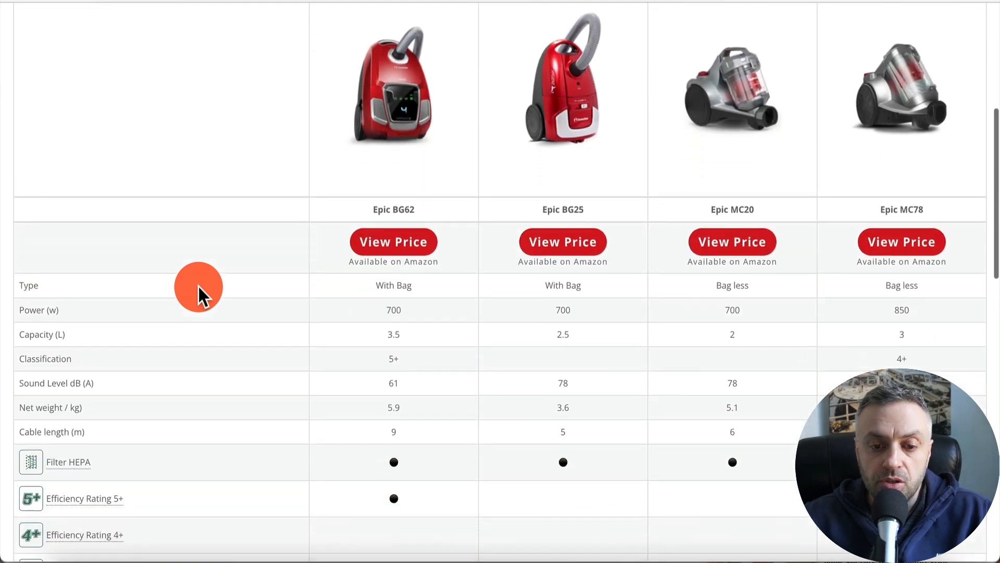
pyautogui.scroll(7, 198, 288)
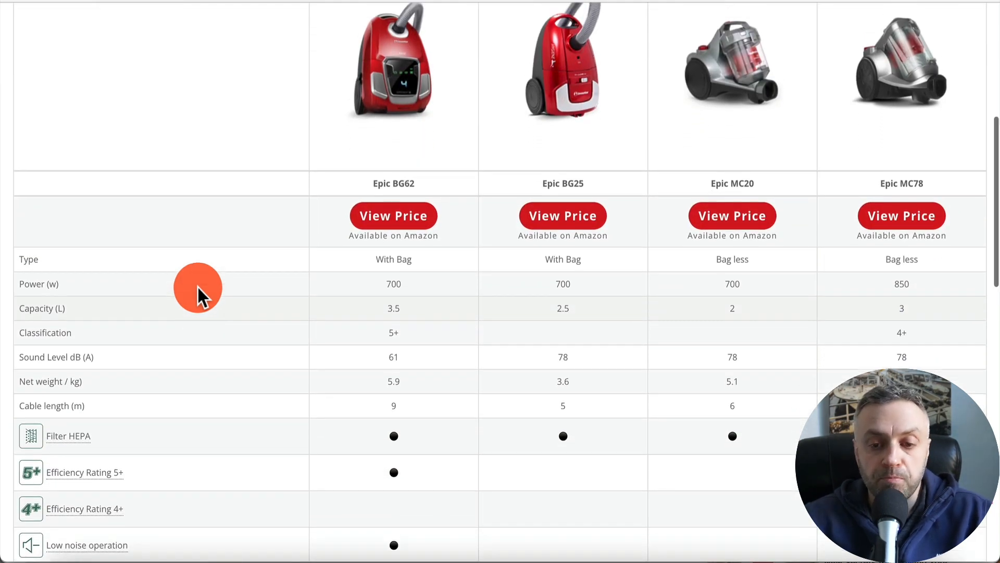
# - Go back and browse the TedTools Best Robotic Vacuum Cleaners comparison chart's ranked list
pyautogui.press('super+Left')
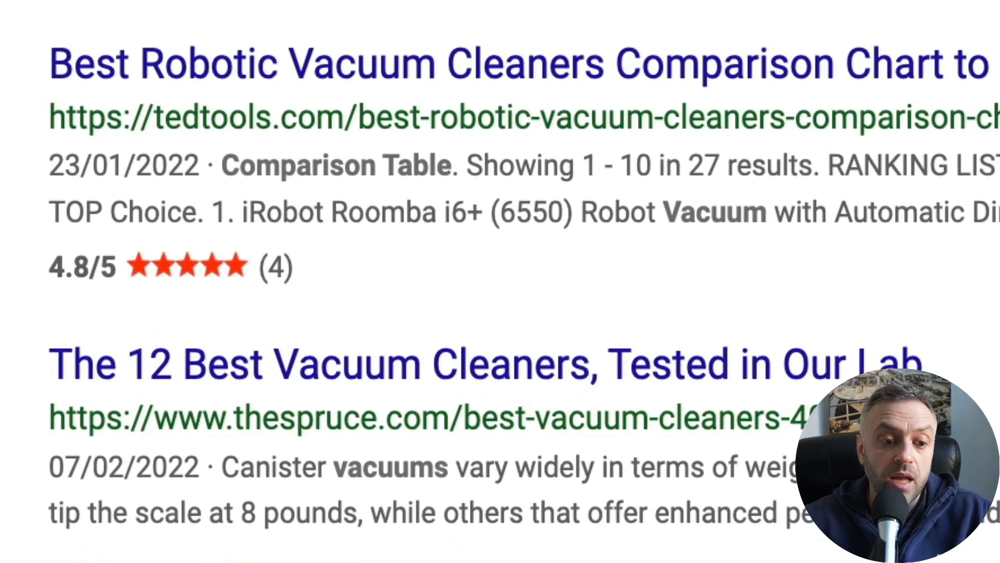
pyautogui.scroll(-5, 465, 31)
pyautogui.scroll(8, 465, 31)
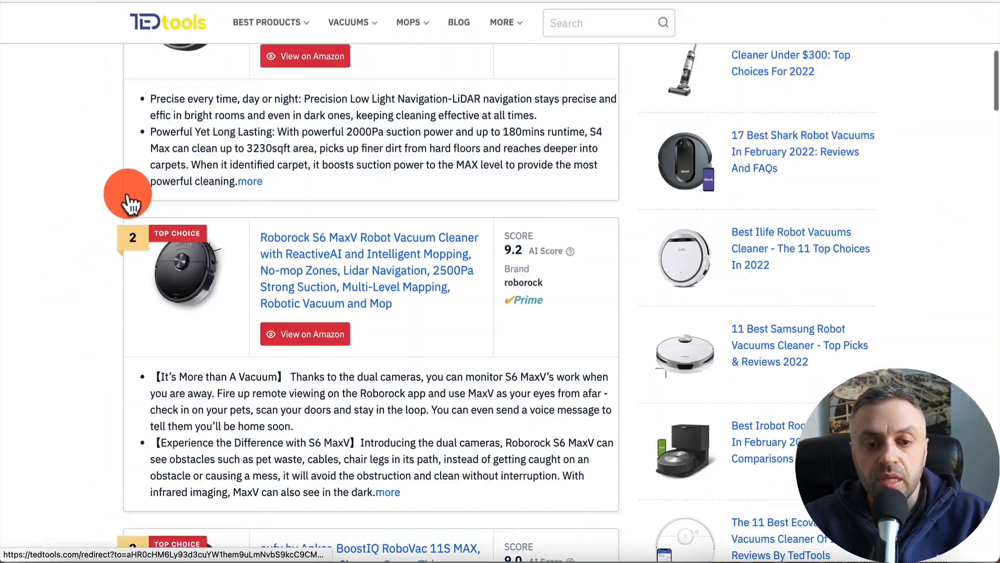
pyautogui.scroll(7, 128, 198)
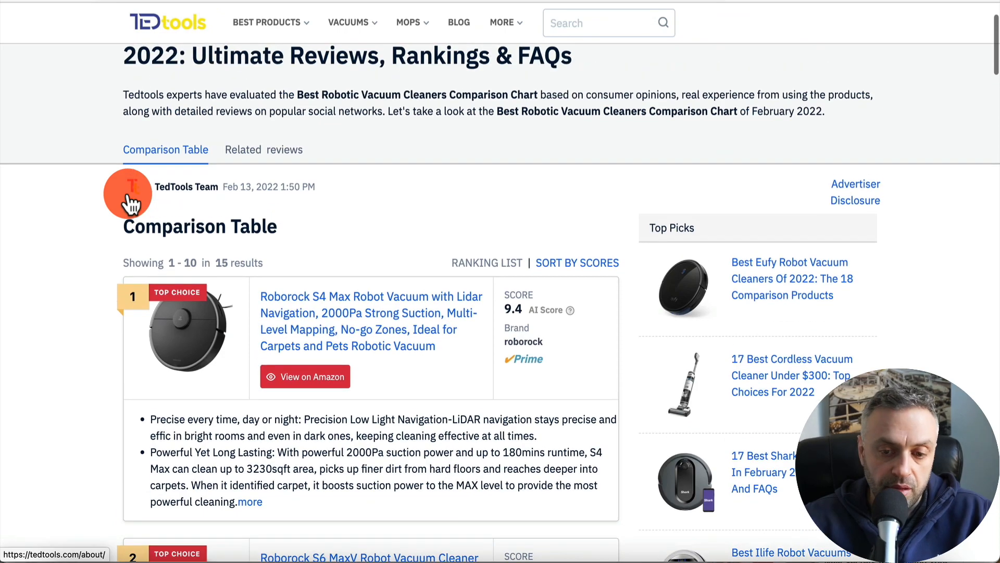
pyautogui.scroll(-1, 128, 198)
pyautogui.scroll(-2, 130, 203)
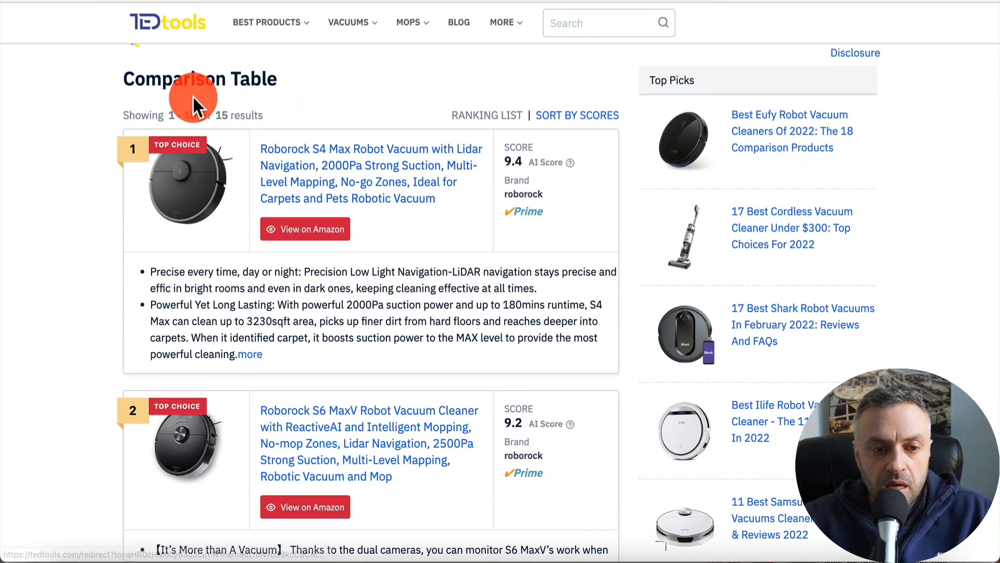
pyautogui.scroll(-20, 75, 293)
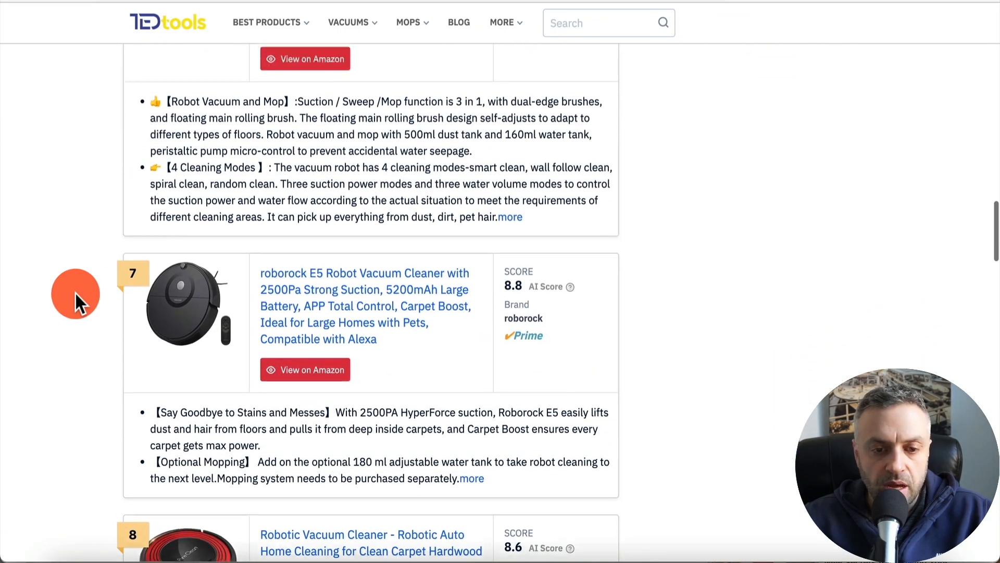
pyautogui.scroll(20, 76, 294)
pyautogui.scroll(-5, 74, 292)
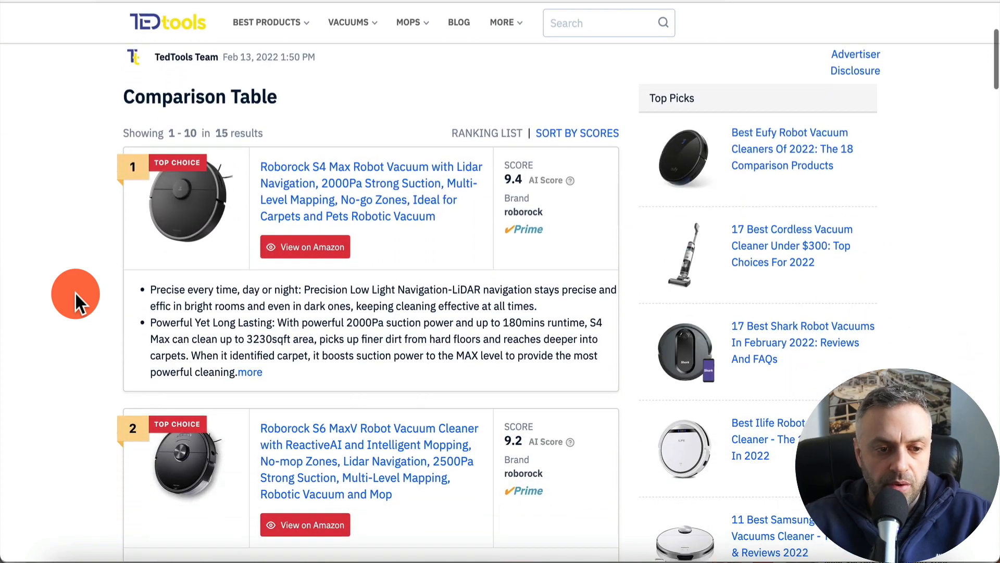
pyautogui.scroll(-9, 151, 429)
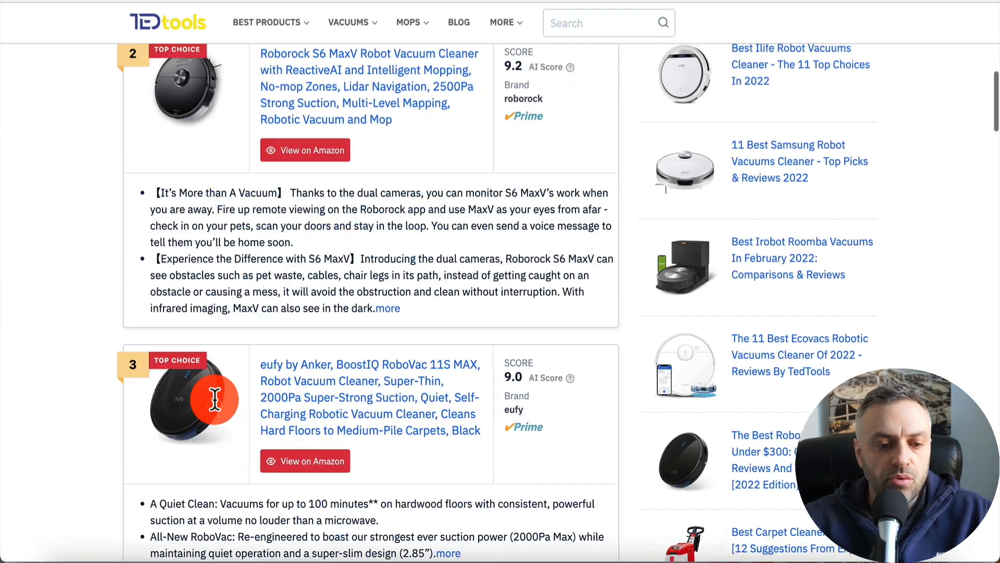
pyautogui.scroll(-4, 215, 398)
pyautogui.click(448, 173)
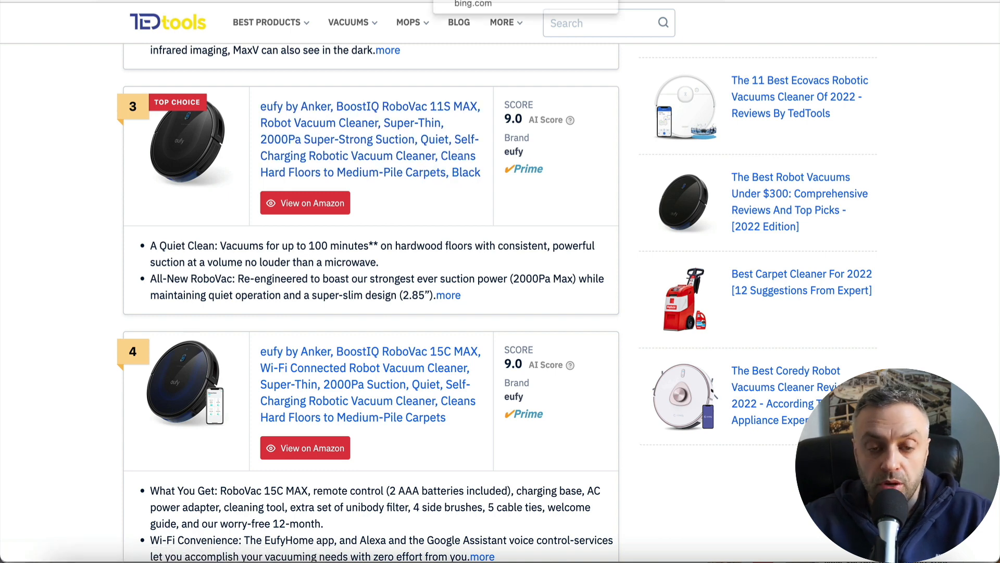
pyautogui.click(443, 1)
pyautogui.click(334, 1)
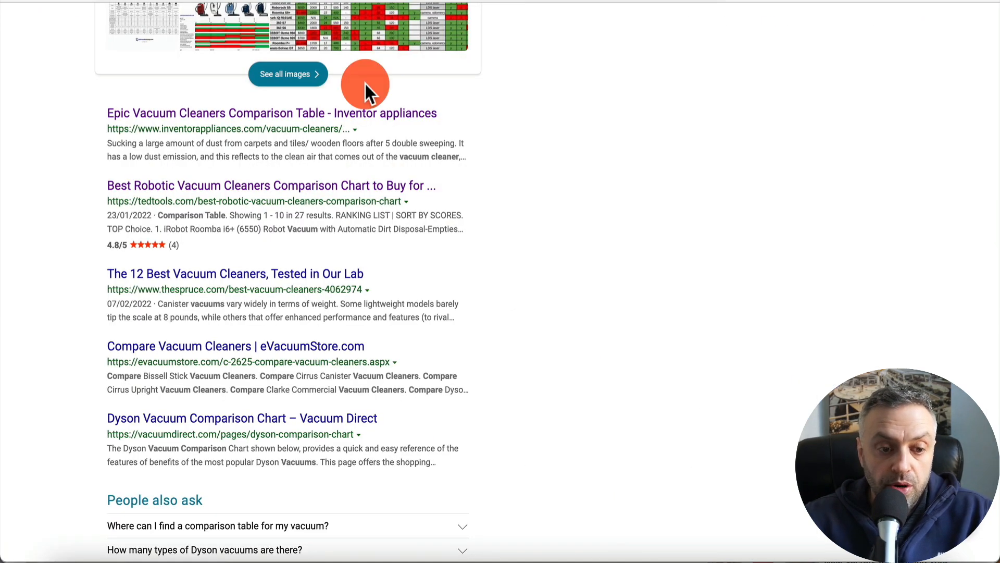
# - Open The Spruce's 12 Best Vacuum Cleaners article and review its top picks and ratings
pyautogui.scroll(-1, 358, 96)
pyautogui.scroll(-1, 358, 103)
pyautogui.click(232, 201)
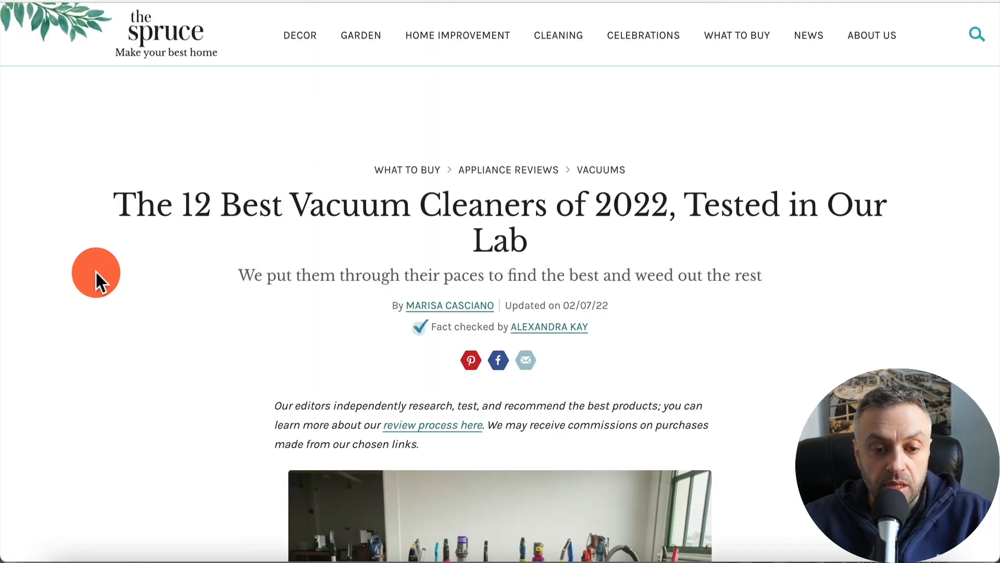
pyautogui.scroll(-15, 95, 270)
pyautogui.scroll(-5, 96, 270)
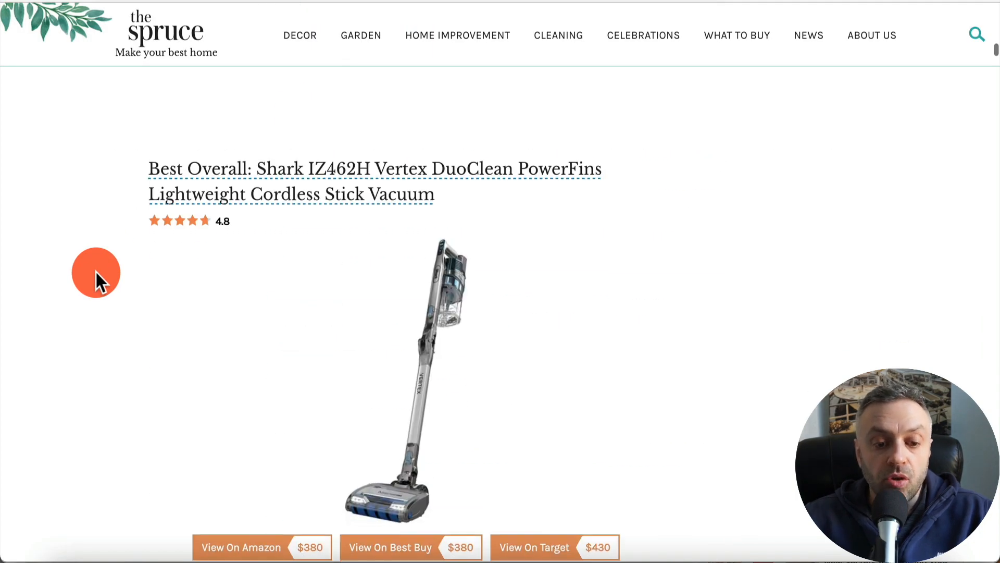
pyautogui.scroll(-10, 96, 270)
pyautogui.scroll(3, 95, 271)
pyautogui.scroll(3, 96, 271)
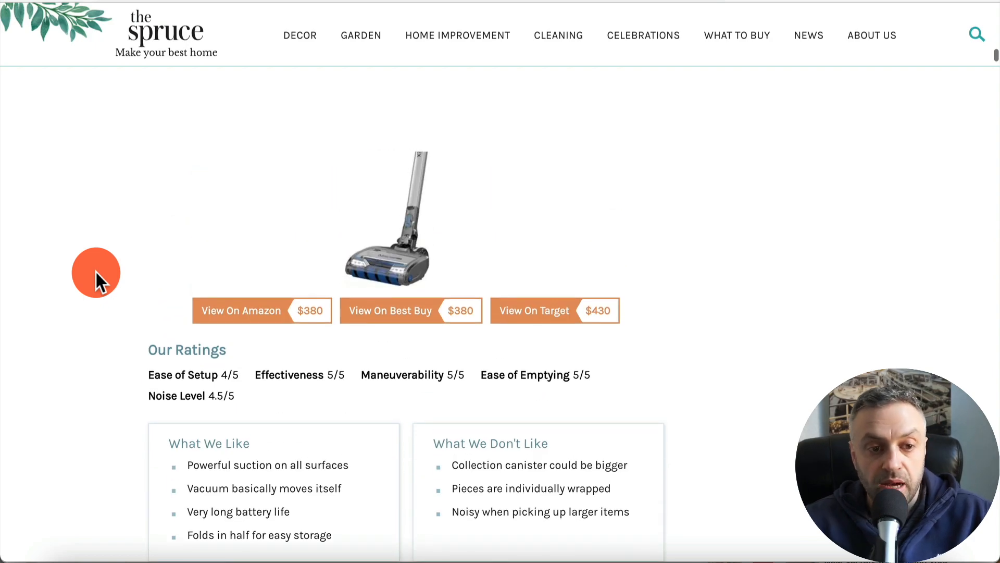
pyautogui.scroll(20, 96, 270)
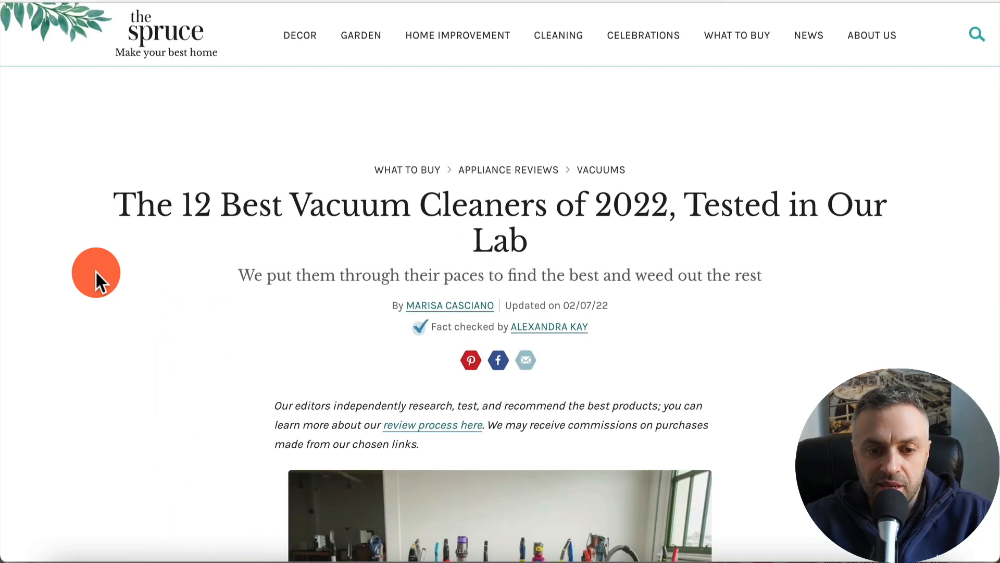
pyautogui.scroll(-12, 152, 301)
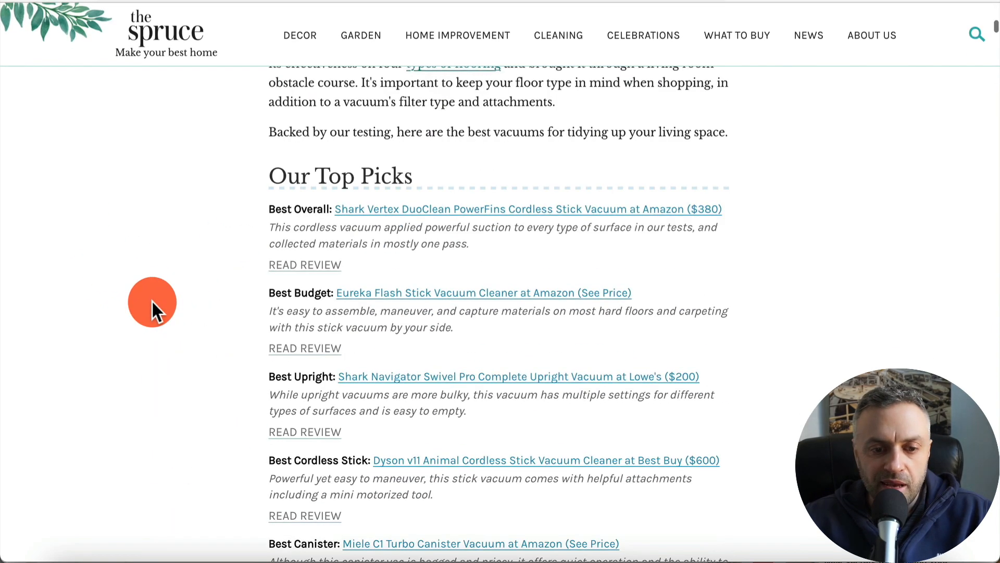
pyautogui.click(275, 265)
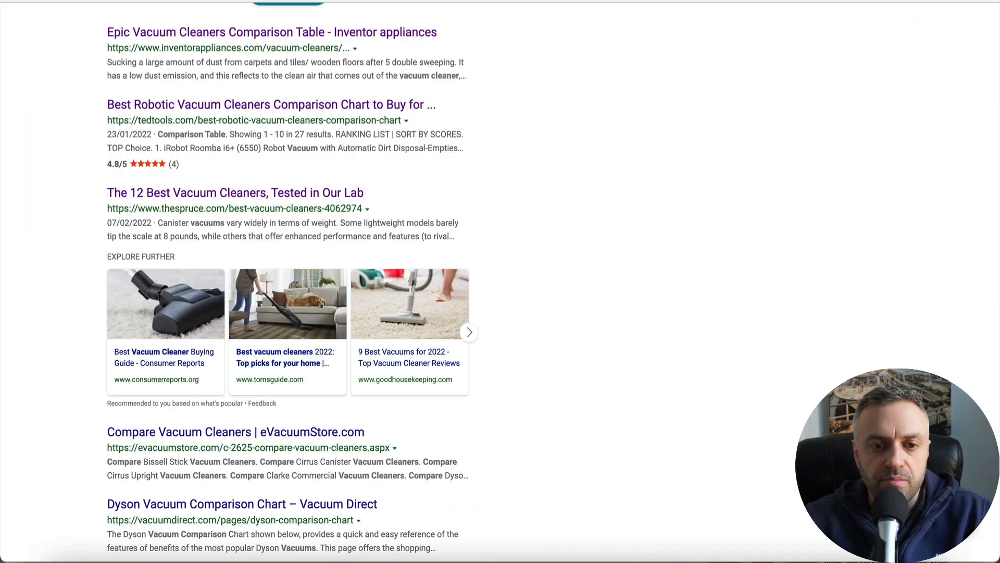
# - Open eVacuumStore's Compare Vacuum Cleaners page and browse its comparison categories
pyautogui.scroll(-4, 78, 319)
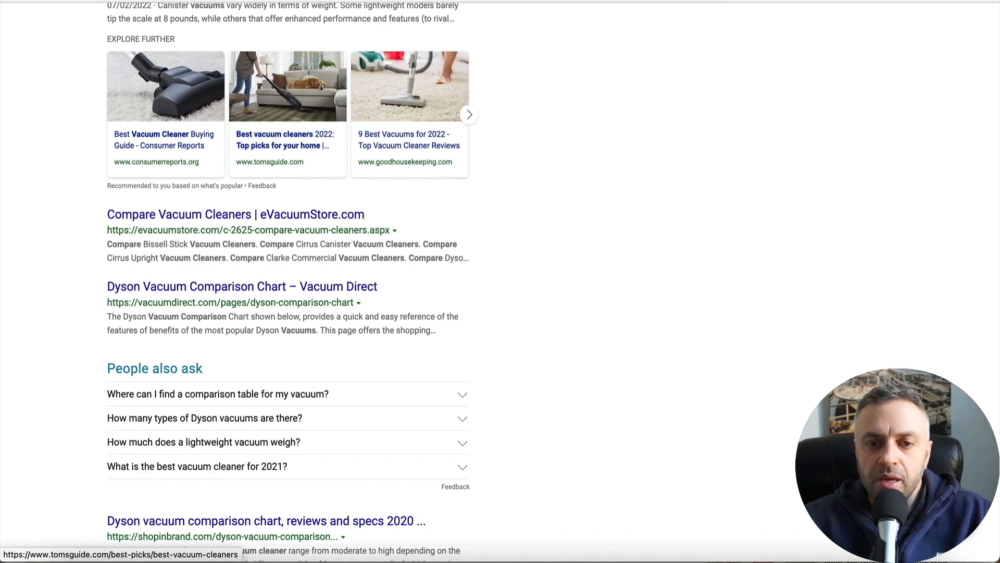
pyautogui.click(313, 1)
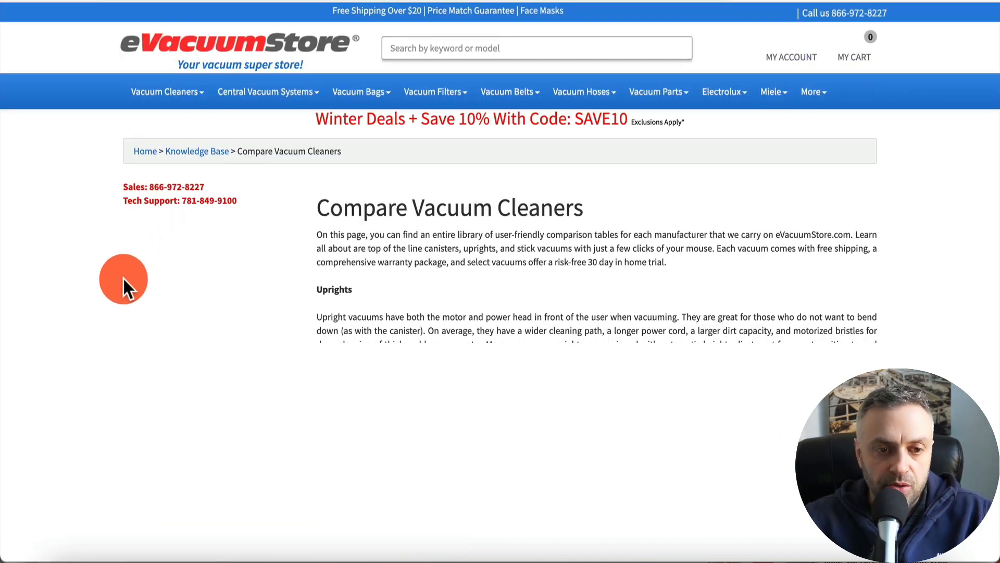
pyautogui.scroll(-5, 105, 335)
pyautogui.scroll(-5, 105, 334)
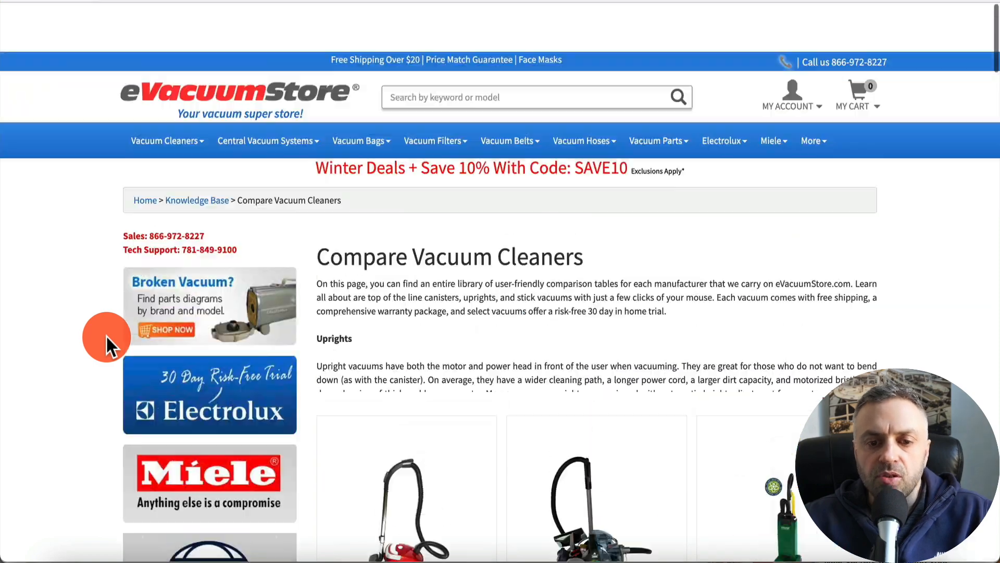
pyautogui.scroll(-15, 106, 335)
pyautogui.scroll(-10, 106, 346)
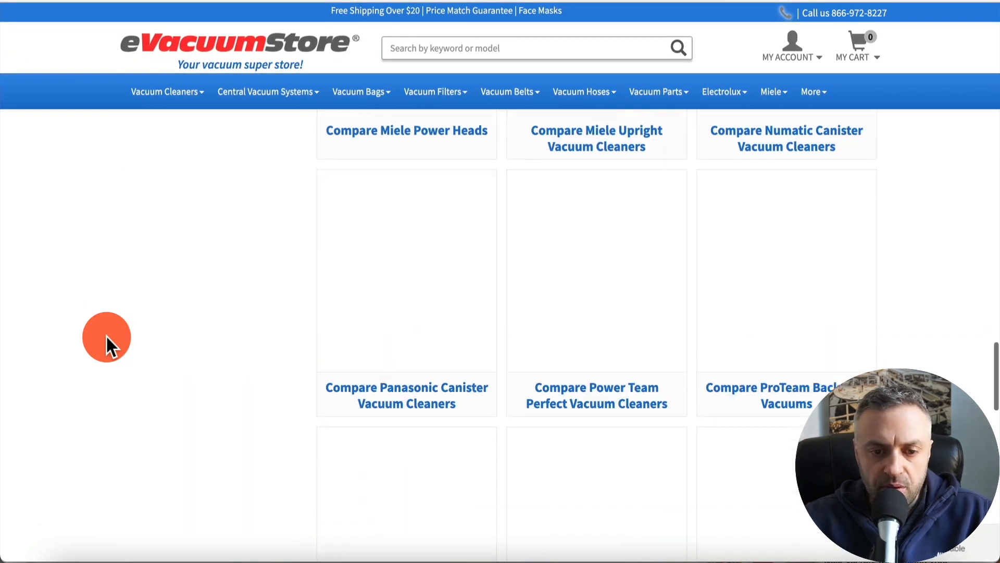
# - Scroll through the Epic vacuum cleaners comparison table to examine its specification rows
pyautogui.scroll(20, 106, 346)
pyautogui.scroll(-8, 121, 357)
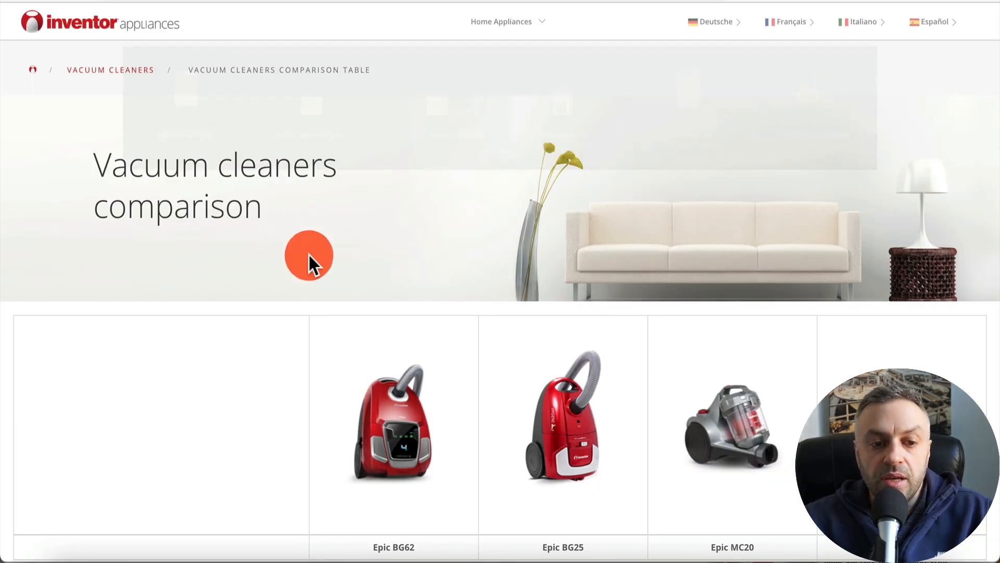
pyautogui.scroll(-5, 308, 254)
pyautogui.scroll(-5, 216, 408)
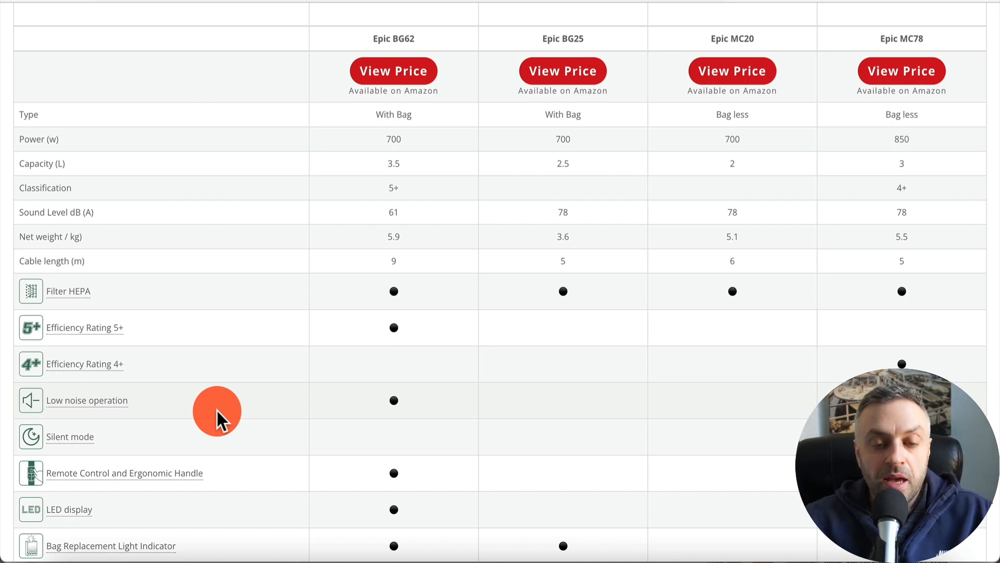
pyautogui.scroll(4, 217, 410)
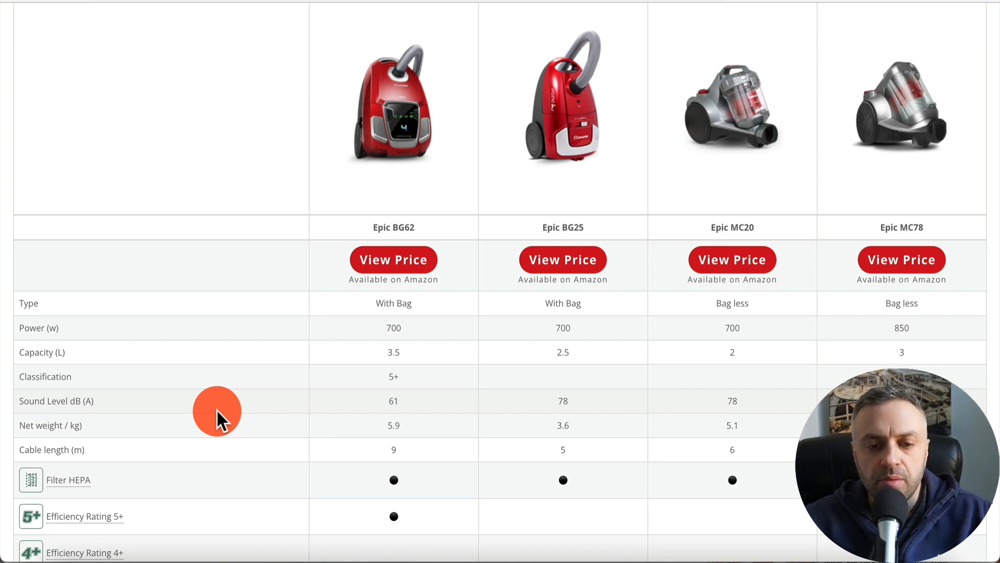
pyautogui.scroll(1, 217, 410)
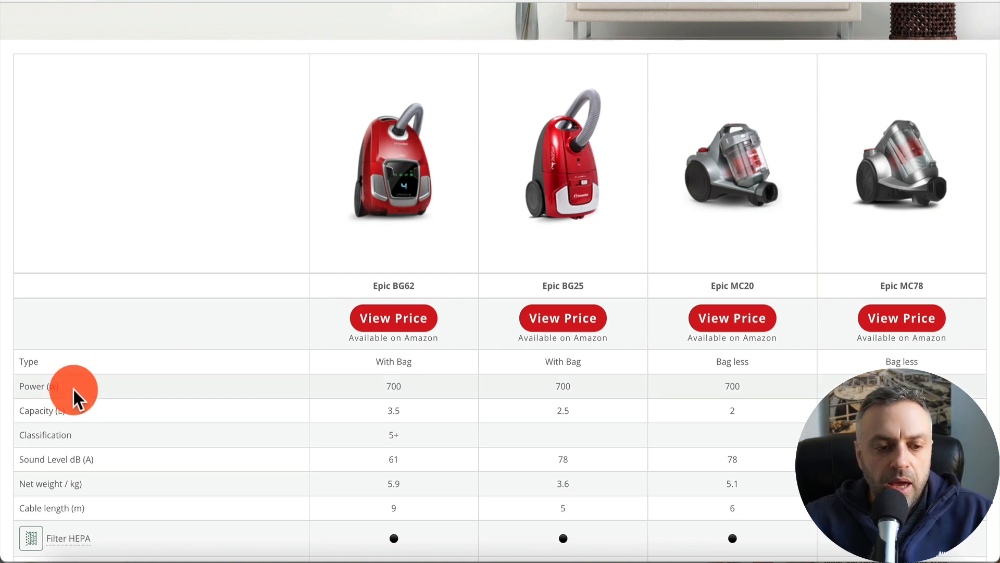
pyautogui.scroll(-2, 74, 389)
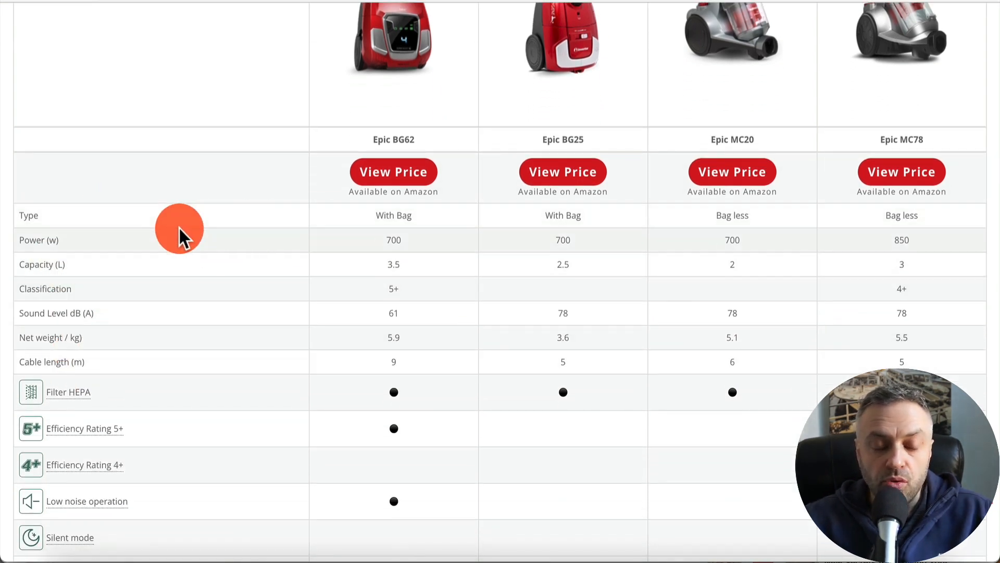
pyautogui.scroll(2, 179, 228)
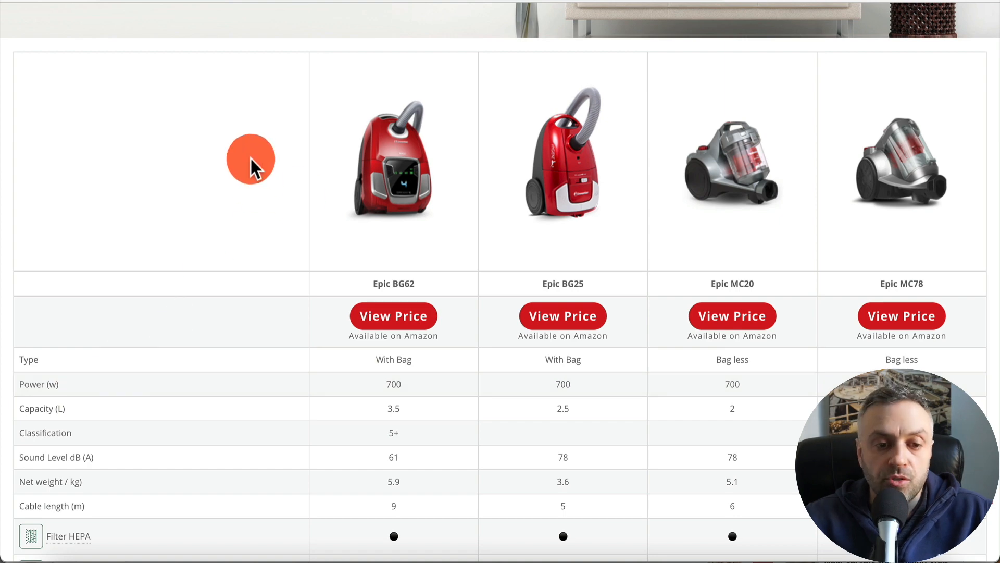
pyautogui.scroll(1, 139, 137)
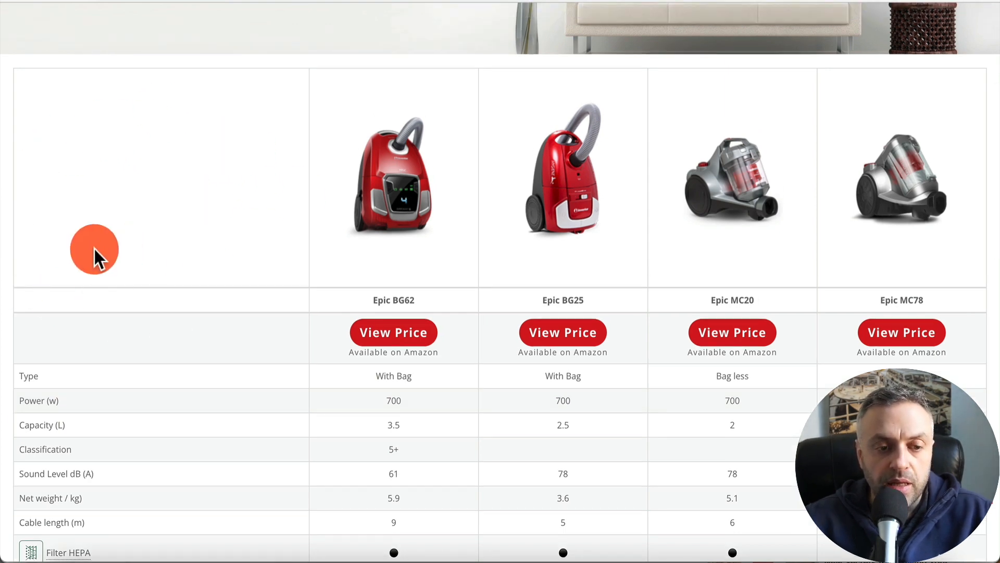
# - Copy the comparison table in CSV+Swap format using the Table extension
pyautogui.rightClick(123, 163)
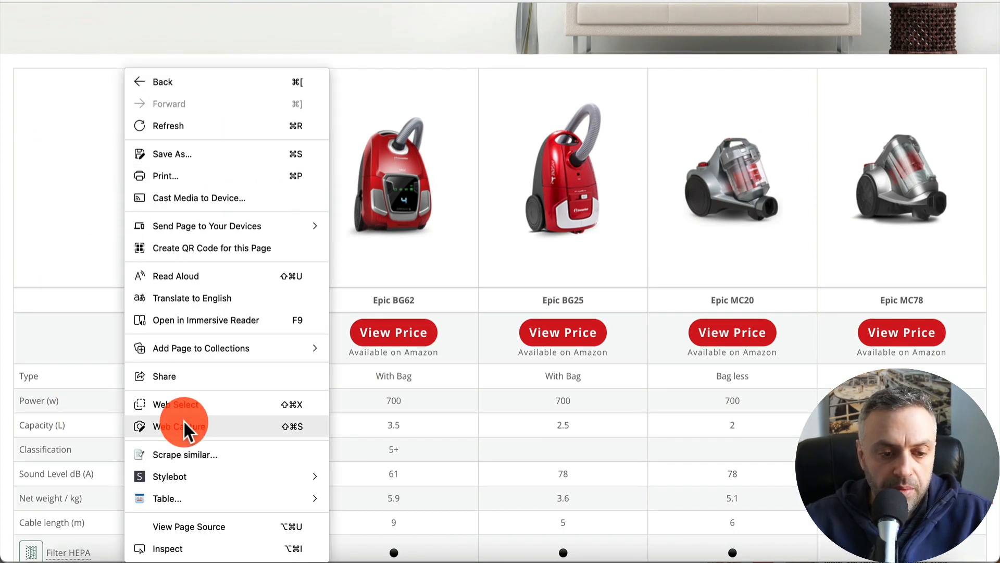
pyautogui.moveTo(192, 499)
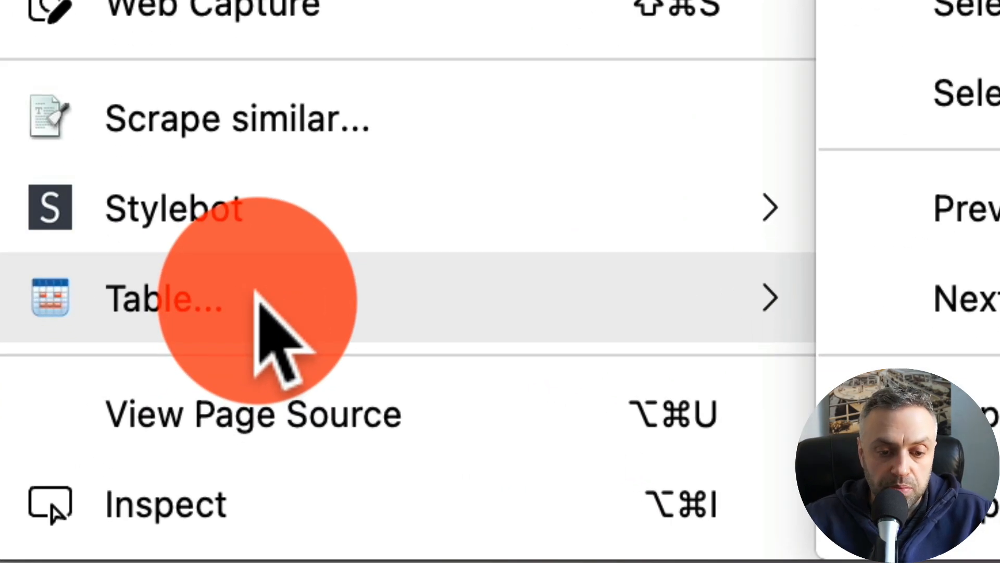
pyautogui.moveTo(990, 505)
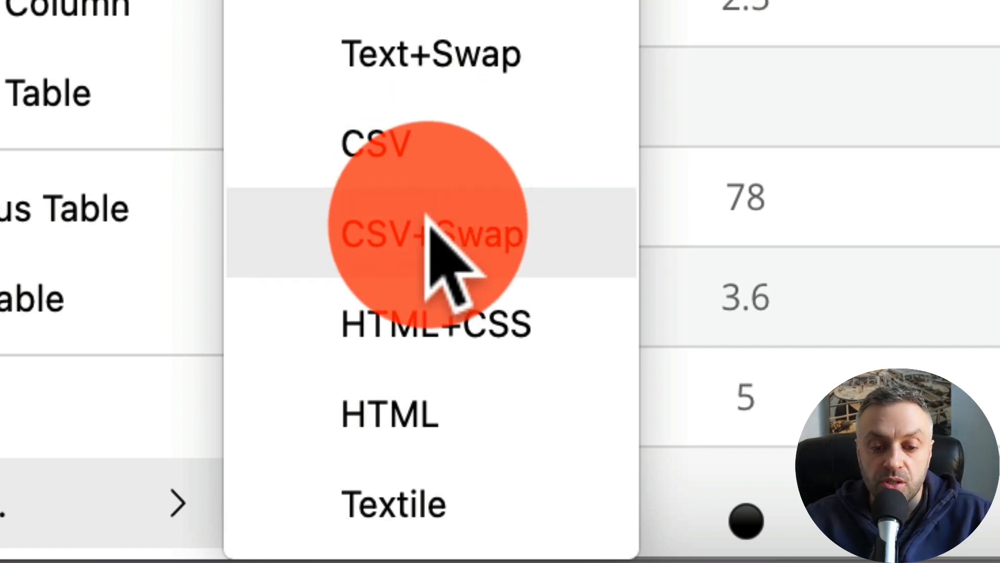
pyautogui.click(429, 229)
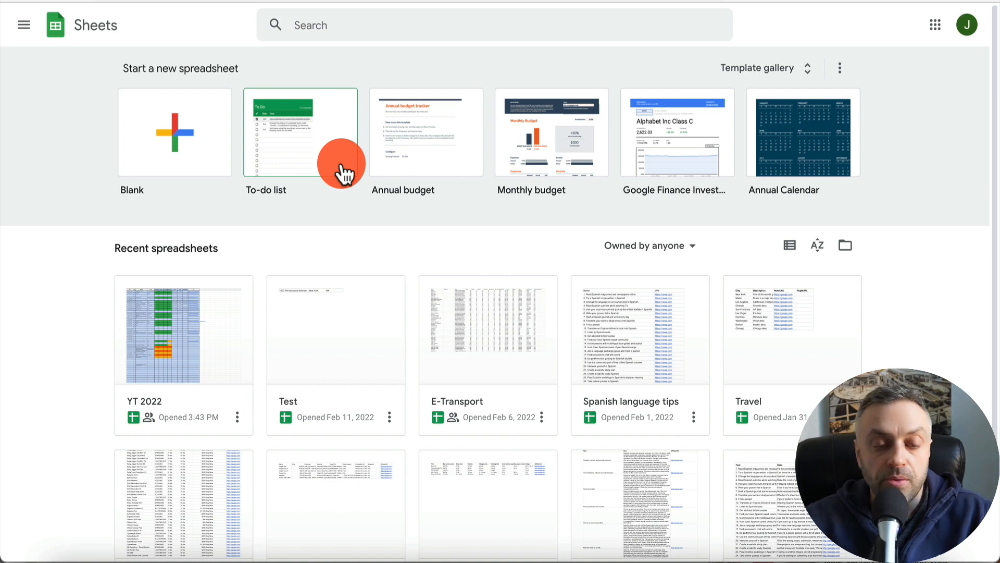
# - Create a blank spreadsheet and name it Vacuum Cleaners
pyautogui.click(180, 131)
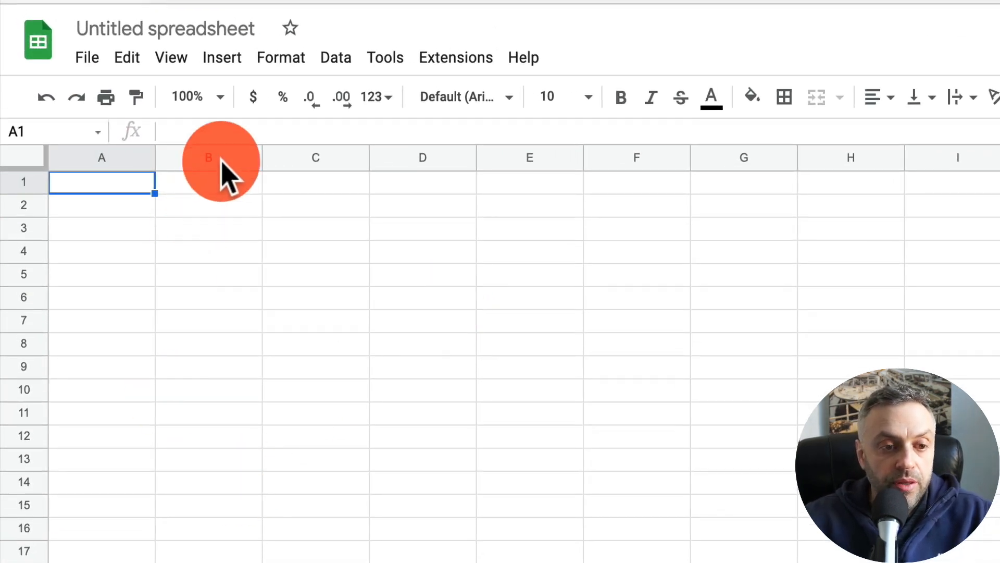
pyautogui.click(225, 25)
pyautogui.write('Vac')
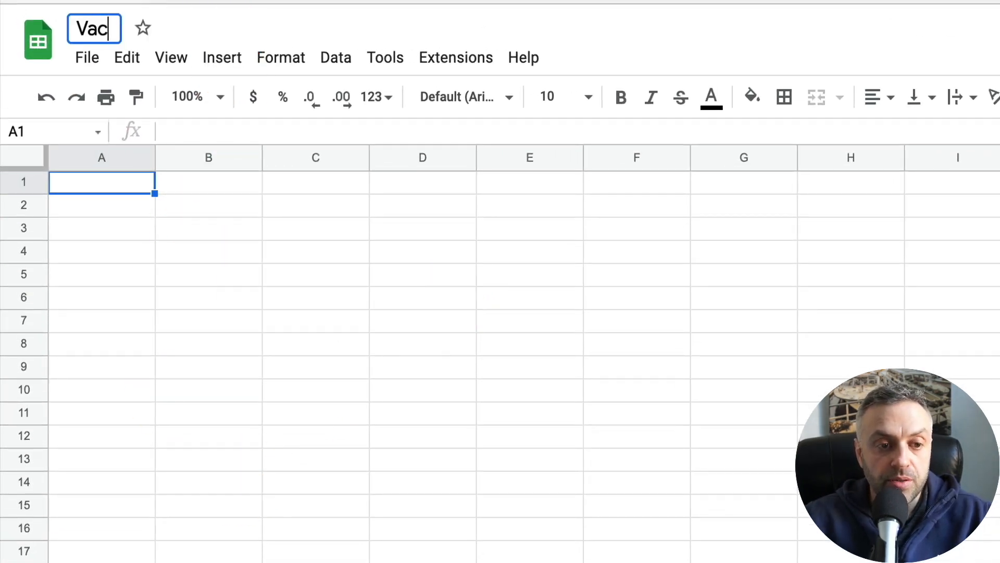
pyautogui.write('uum Cleaners')
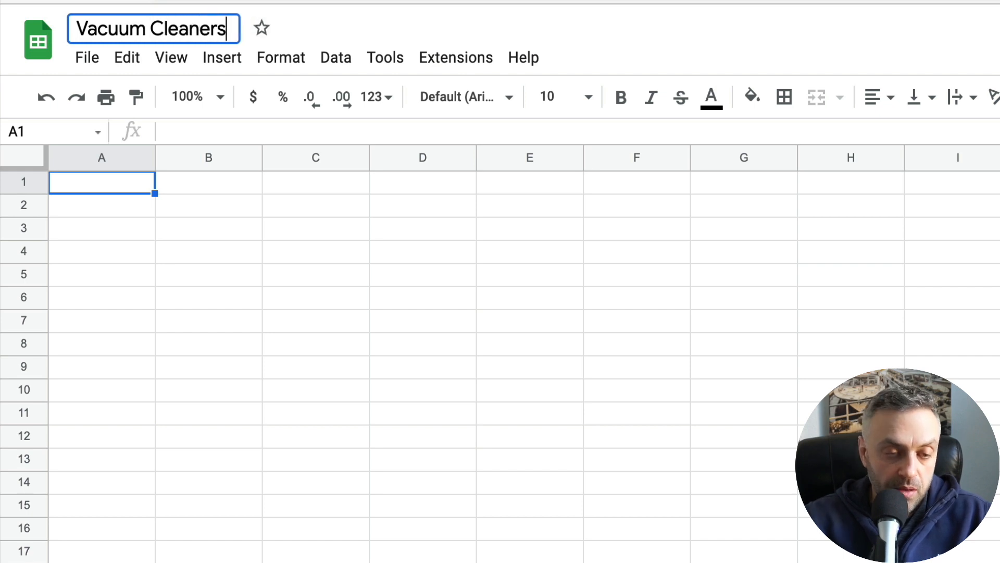
pyautogui.press('Return')
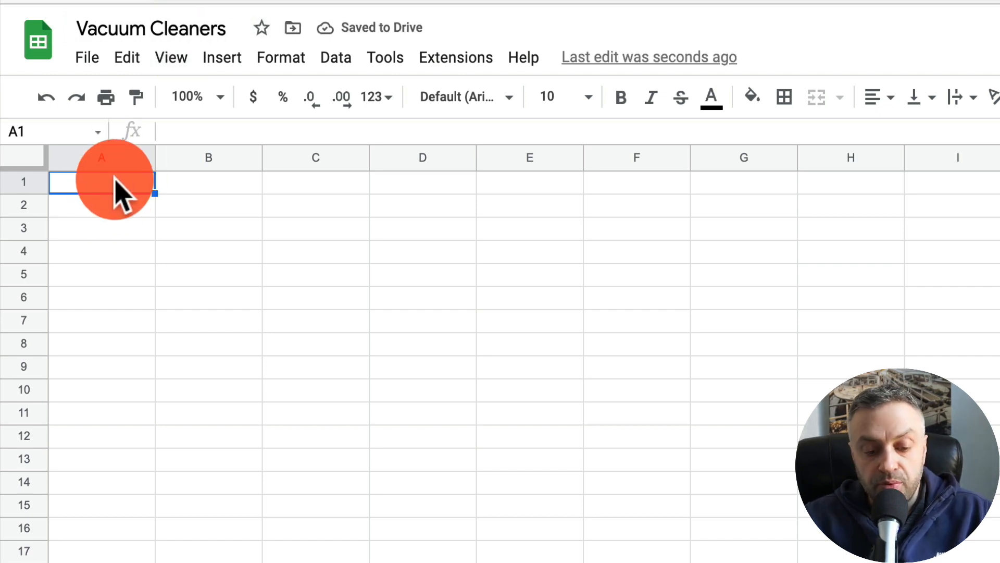
# - Paste the copied table into cell A1 and check the pasted rows
pyautogui.hotkey('ctrl', 'v')
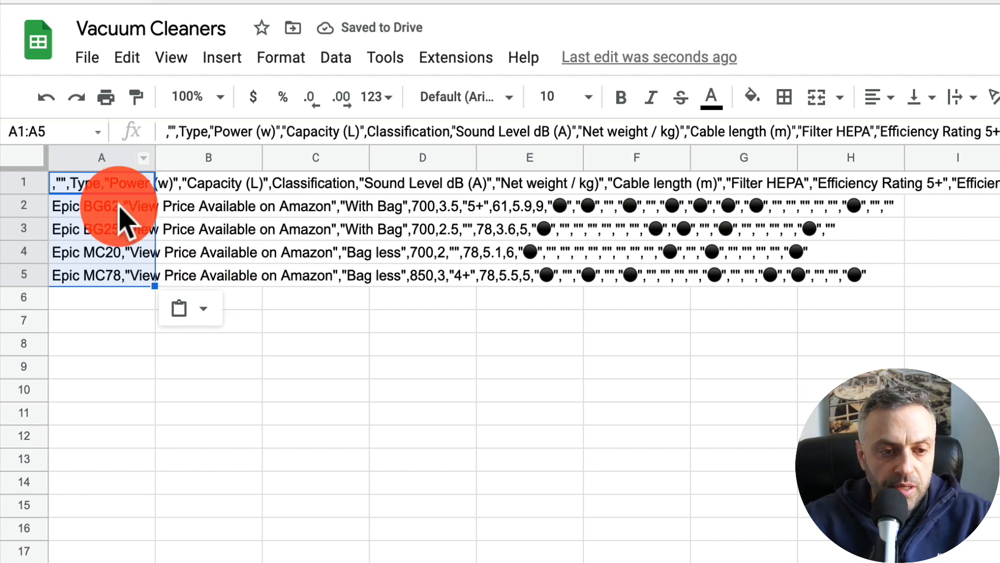
pyautogui.click(217, 211)
pyautogui.click(116, 188)
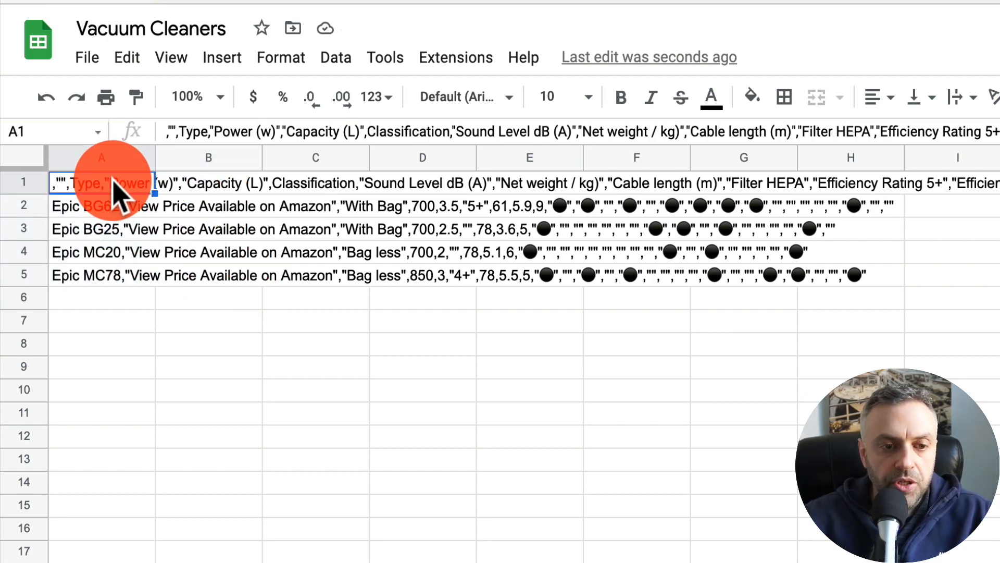
pyautogui.press('Down')
pyautogui.press('Down')
pyautogui.press('Down')
pyautogui.press('Down')
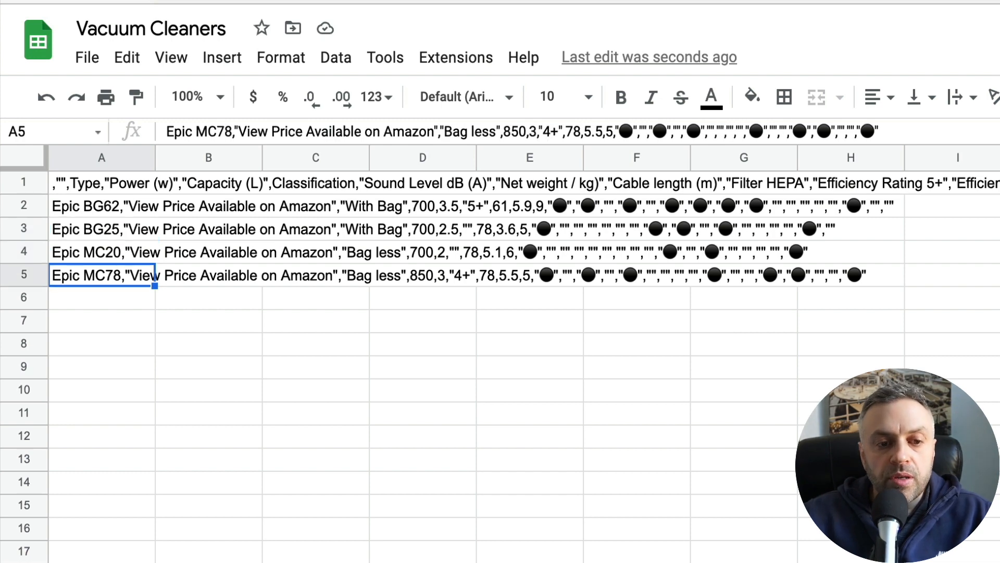
pyautogui.click(135, 182)
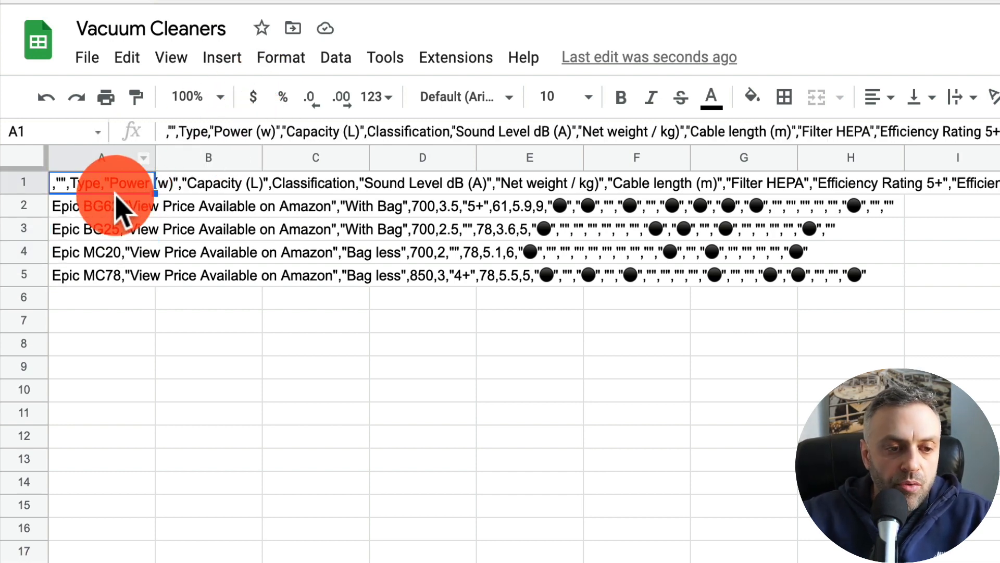
# - Select cells A1 to A5 and split their text into columns
pyautogui.hotkey('shift', 'Down')
pyautogui.hotkey('shift', 'Down')
pyautogui.hotkey('shift', 'Down')
pyautogui.hotkey('shift', 'Down')
pyautogui.hotkey('shift', 'Down')
pyautogui.hotkey('shift', 'Up')
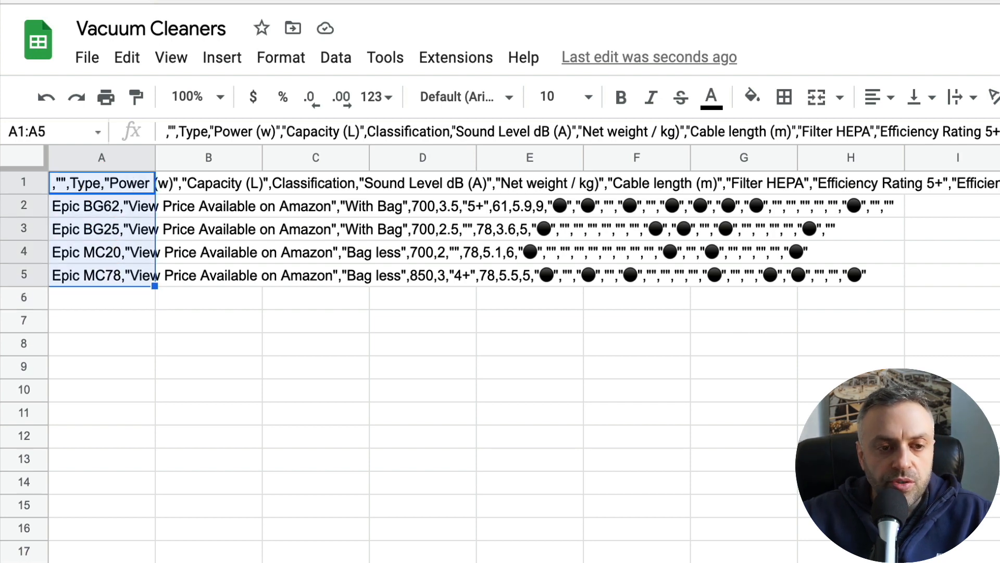
pyautogui.click(281, 58)
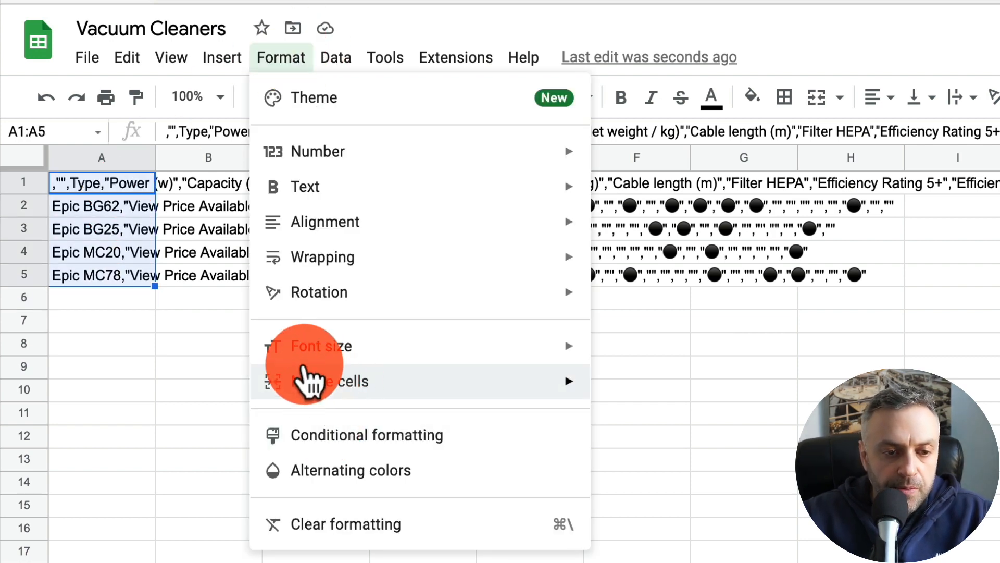
pyautogui.click(336, 61)
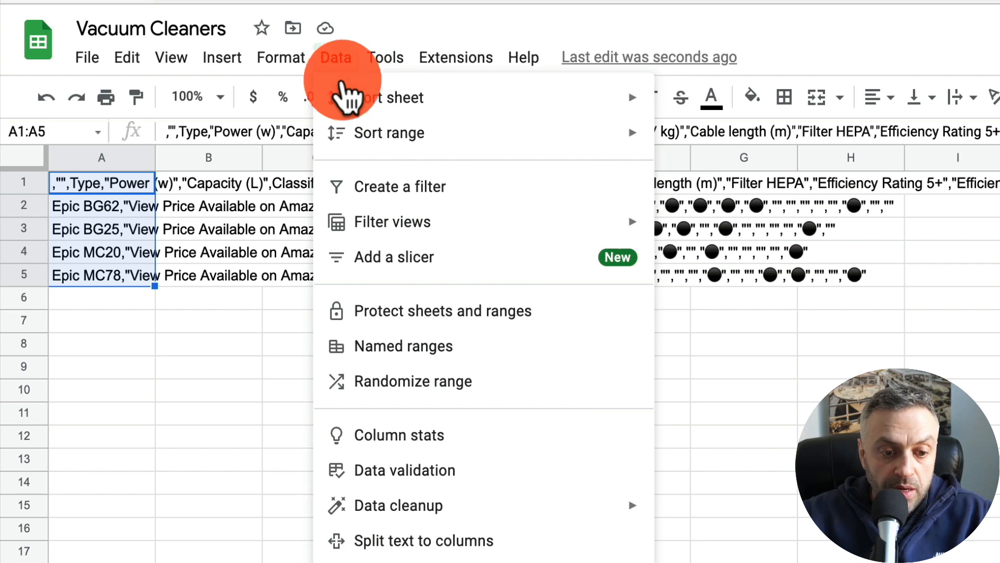
pyautogui.click(370, 544)
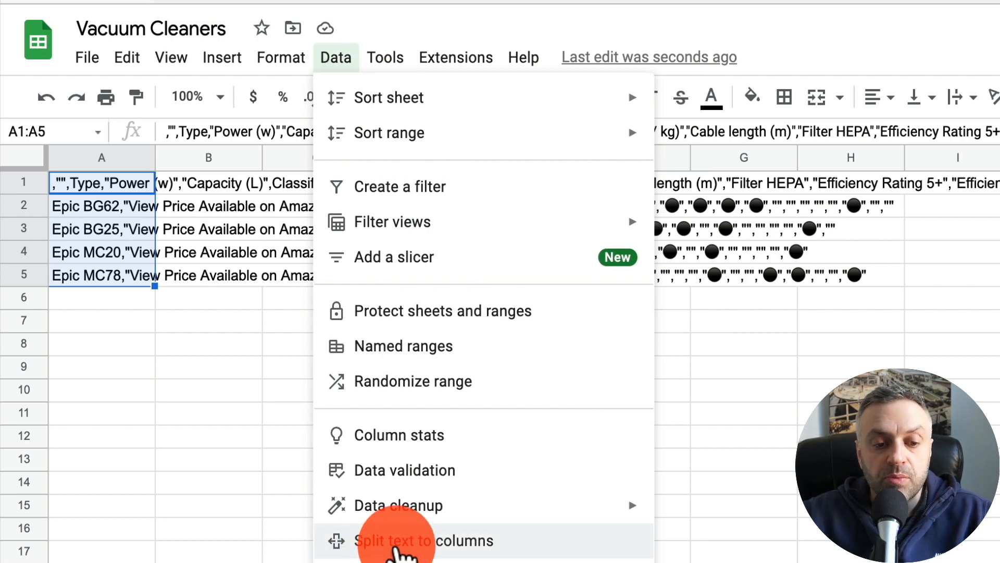
pyautogui.click(423, 547)
pyautogui.click(360, 396)
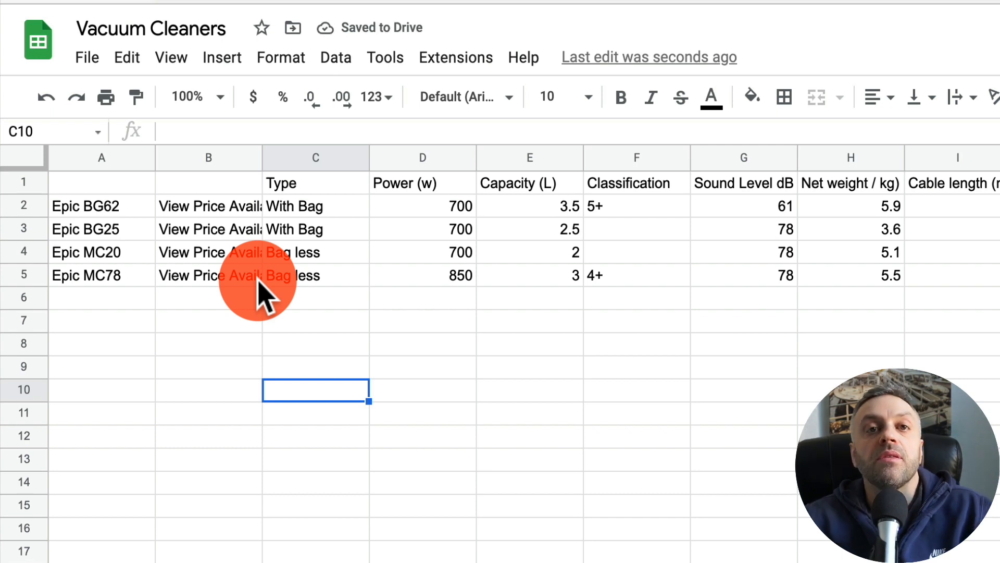
# - Delete the View Price Available on Amazon column B
pyautogui.moveTo(261, 157); pyautogui.dragTo(262, 158)
pyautogui.doubleClick(261, 157)
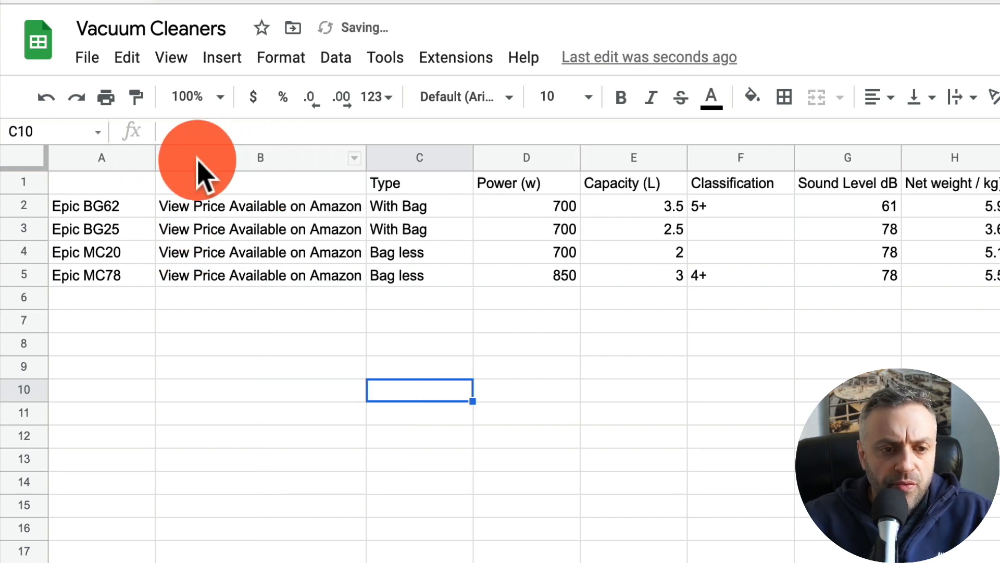
pyautogui.click(224, 159)
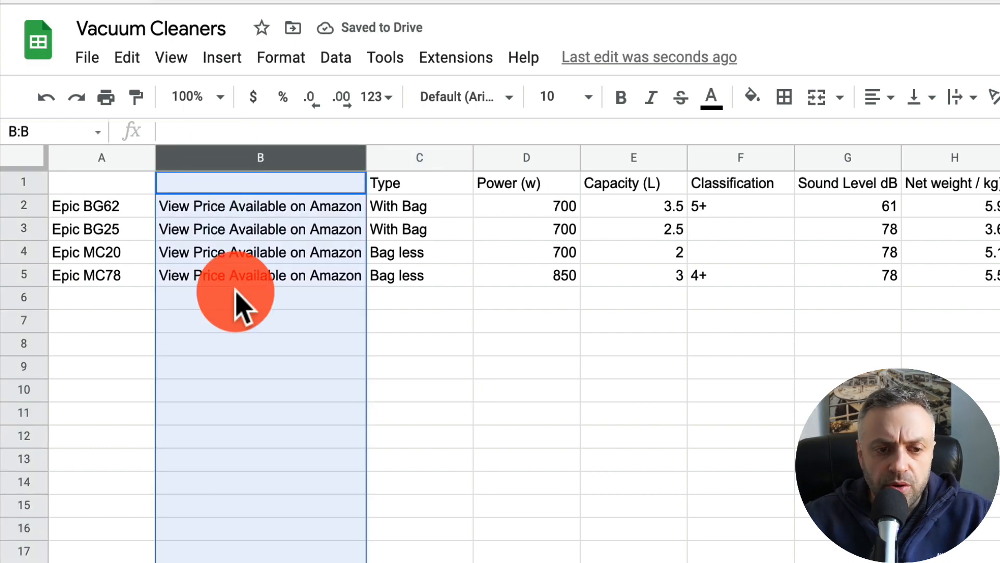
pyautogui.rightClick(236, 294)
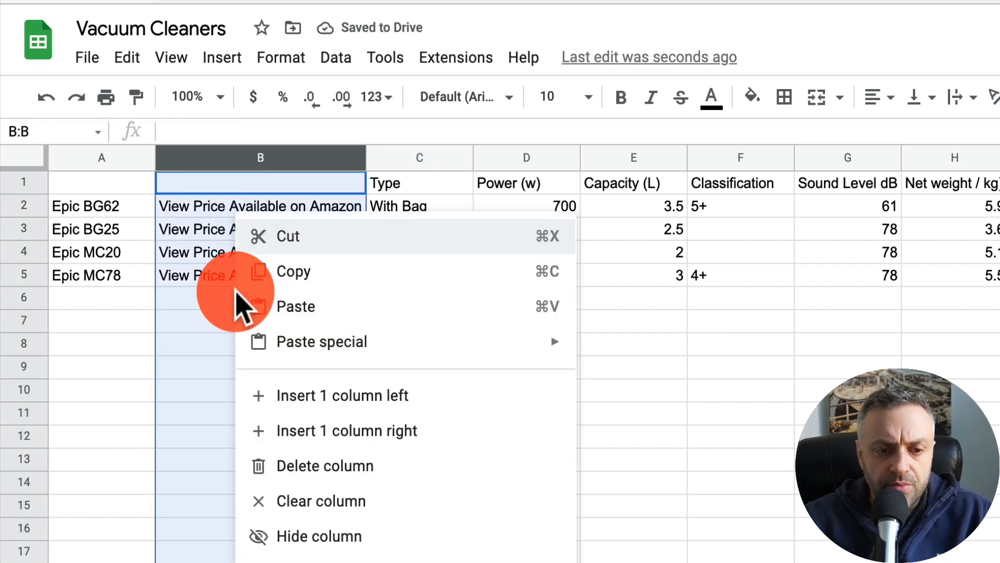
pyautogui.click(312, 469)
# - Delete the feature columns from Filter HEPA through column Y, keeping only the specification columns
pyautogui.click(346, 205)
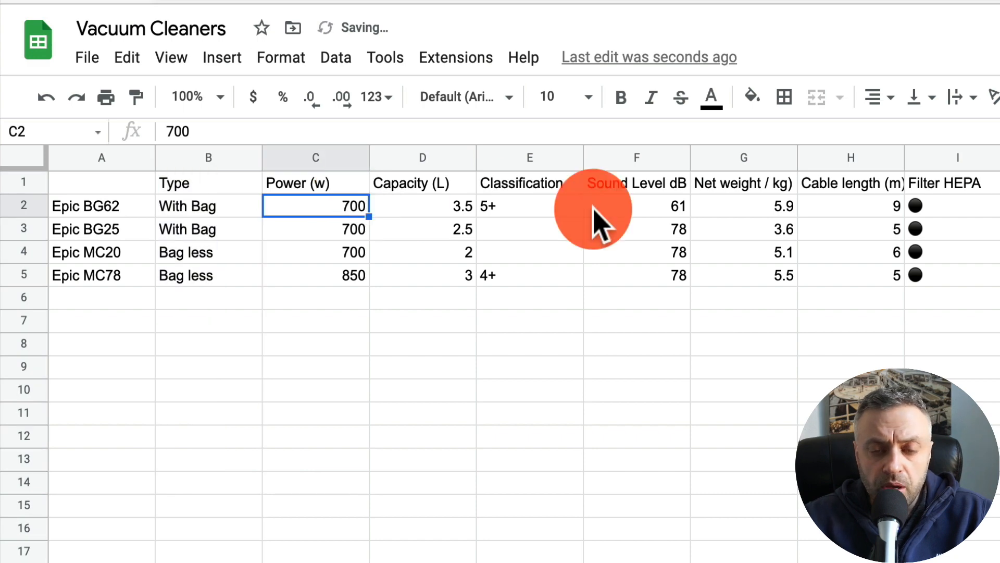
pyautogui.hscroll(12, 599, 224)
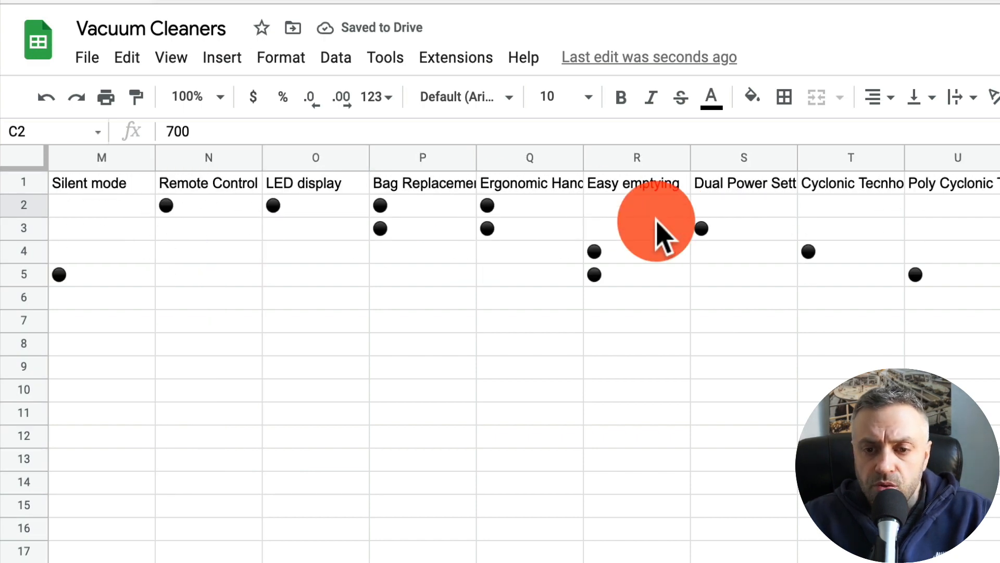
pyautogui.hscroll(-9, 657, 226)
pyautogui.click(648, 159)
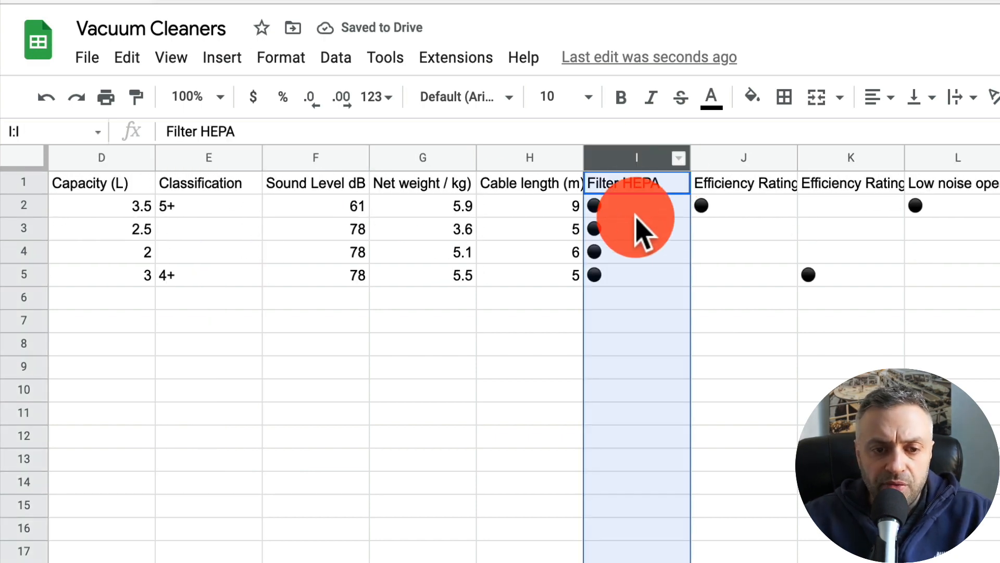
pyautogui.hscroll(1, 625, 218)
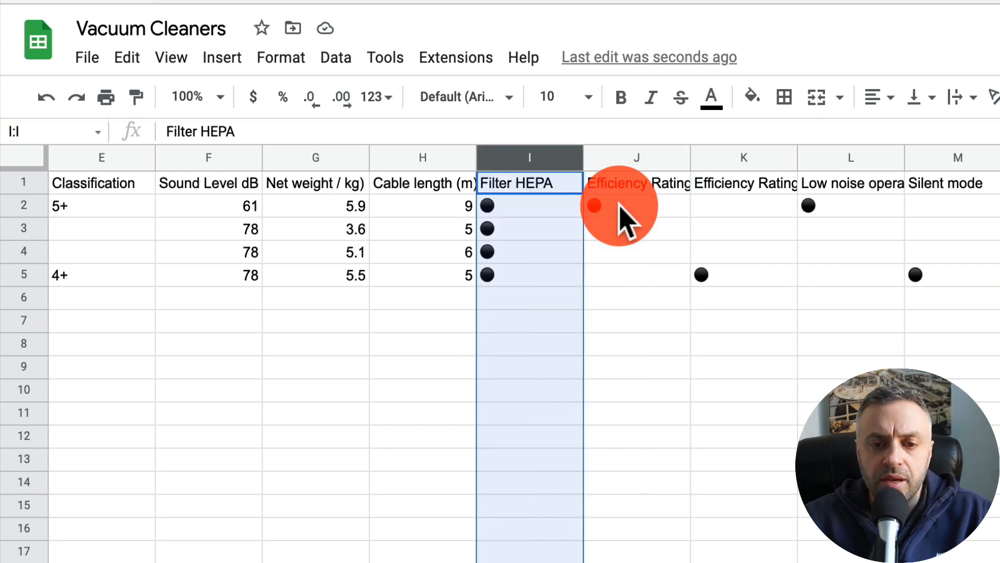
pyautogui.hscroll(8, 625, 219)
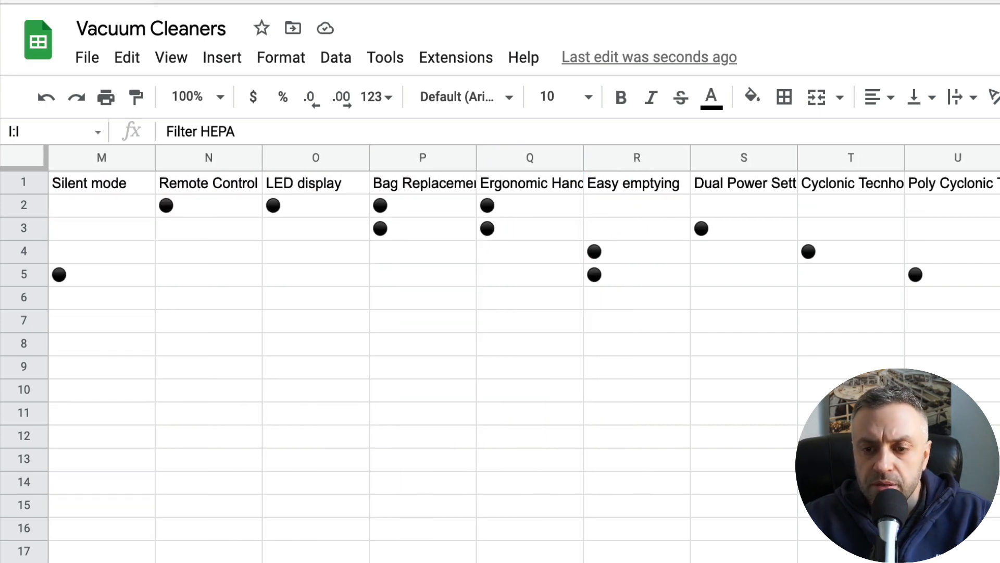
pyautogui.hotkey('ctrl', 'shift', 'Right')
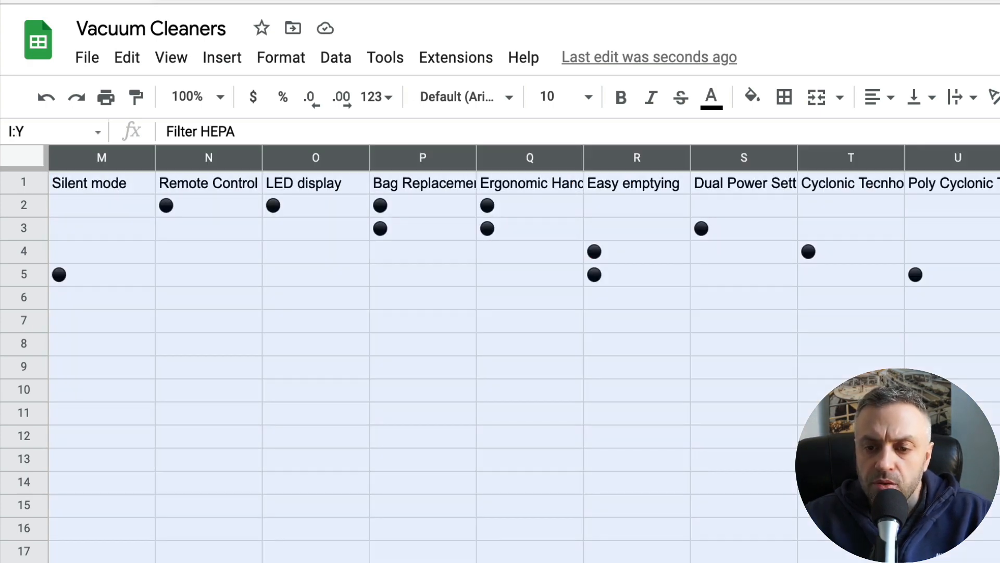
pyautogui.hotkey('ctrl', 'alt', '-')
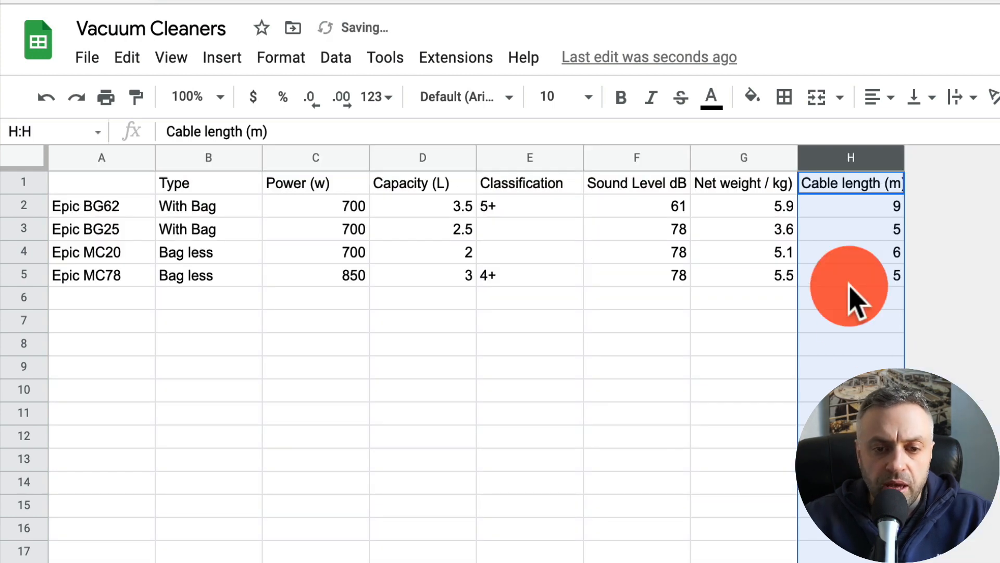
pyautogui.click(846, 255)
pyautogui.click(853, 158)
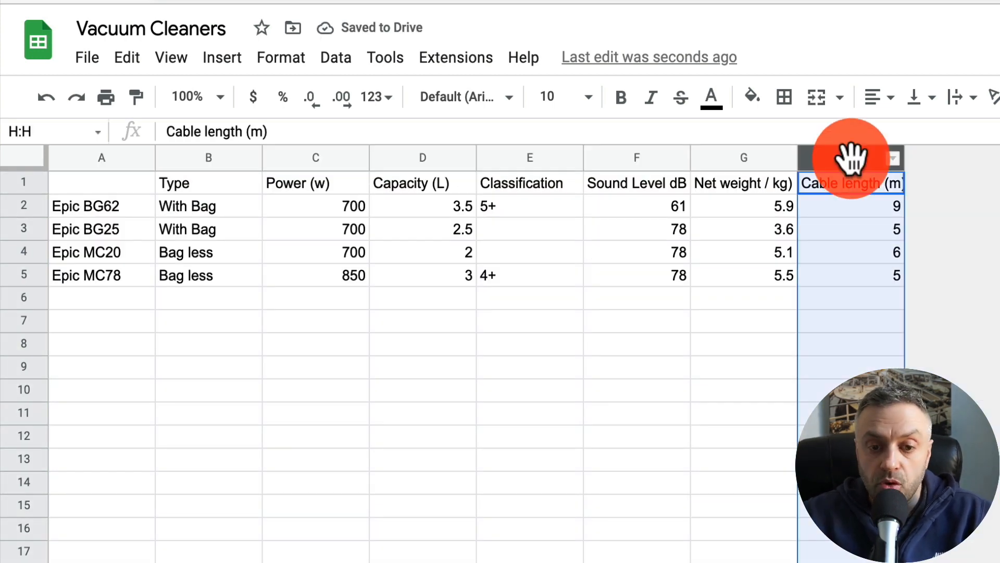
pyautogui.click(893, 158)
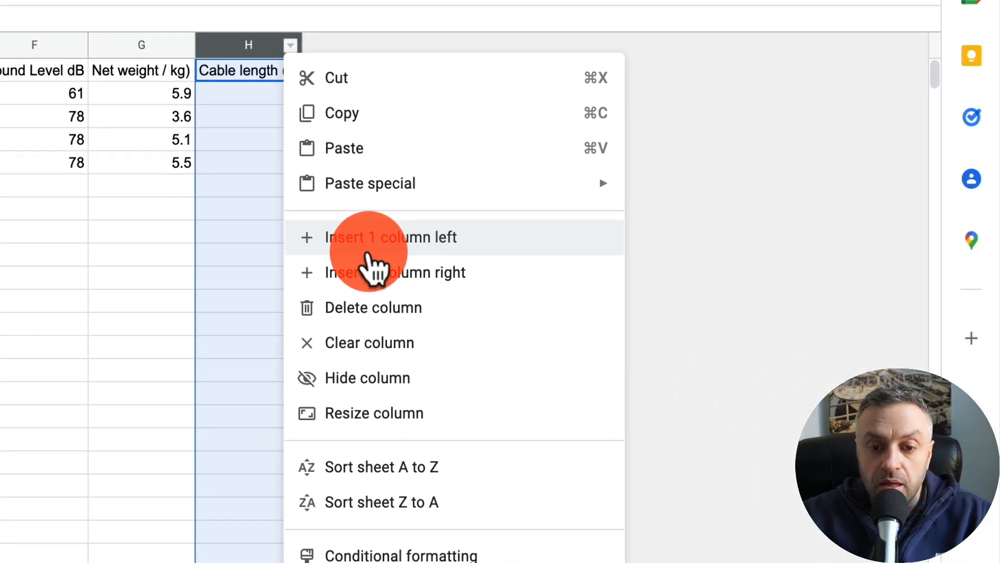
pyautogui.click(968, 384)
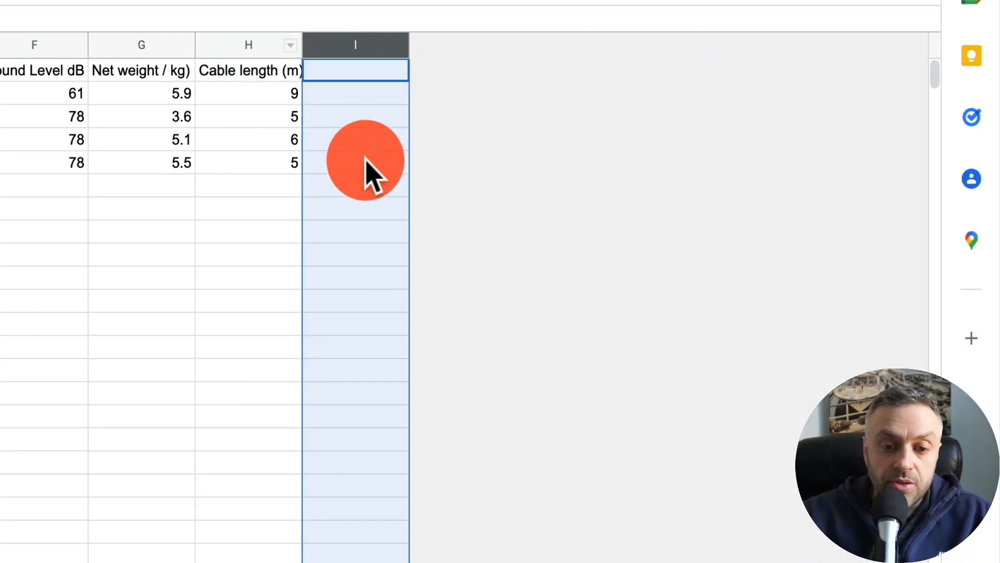
pyautogui.hotkey('ctrl', 'z')
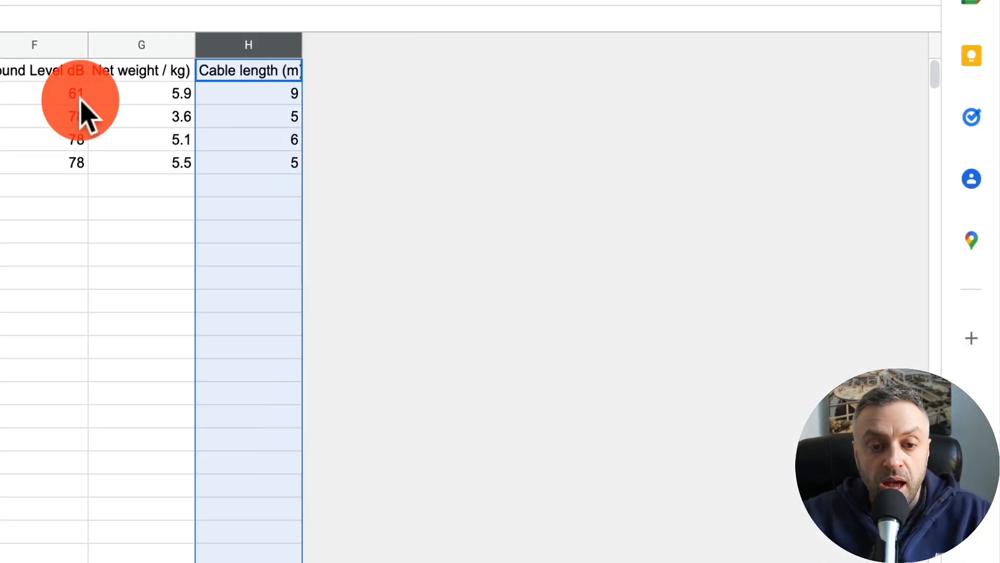
pyautogui.click(68, 96)
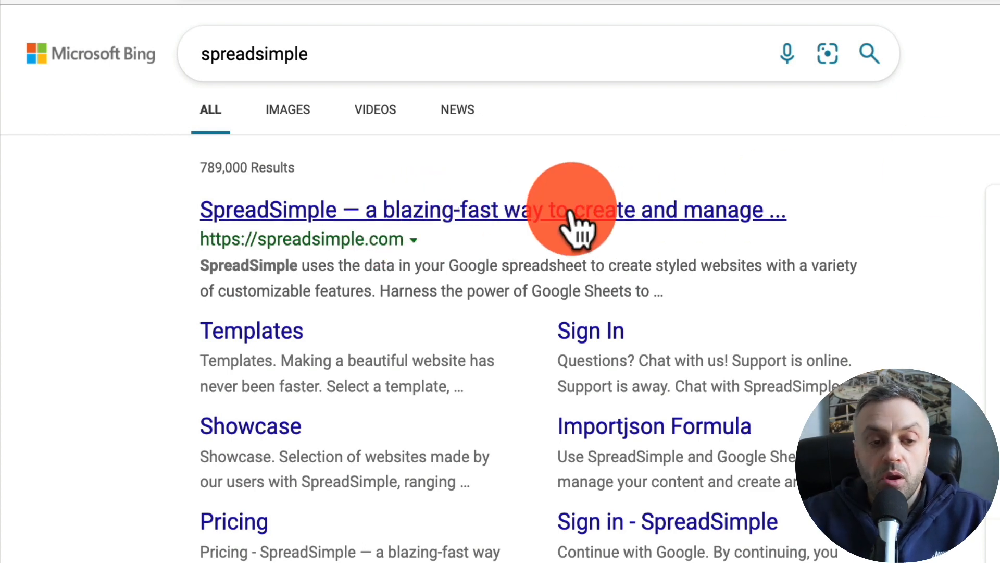
# - Open SpreadSimple from the search results and start creating a new website
pyautogui.click(492, 40)
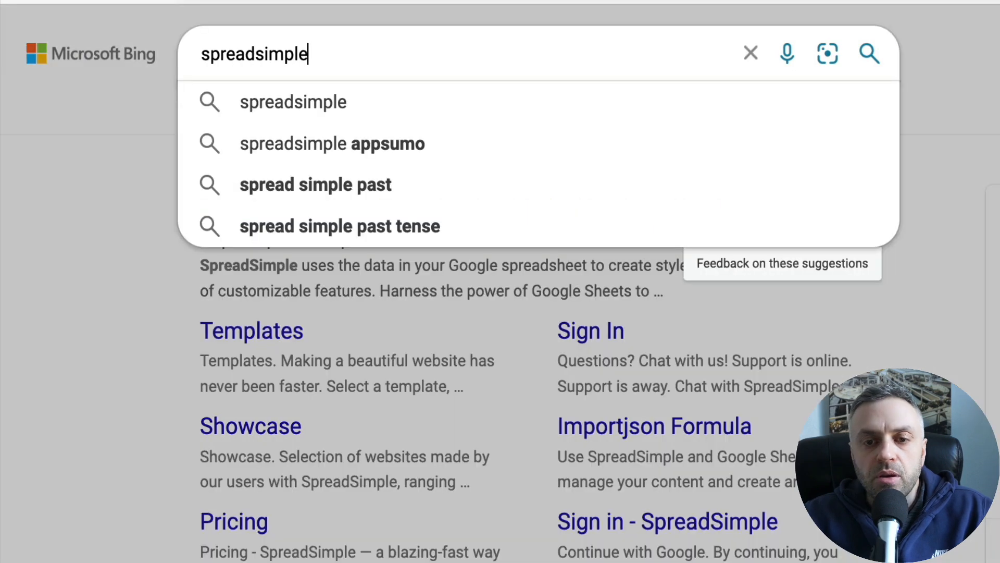
pyautogui.click(67, 268)
pyautogui.click(335, 213)
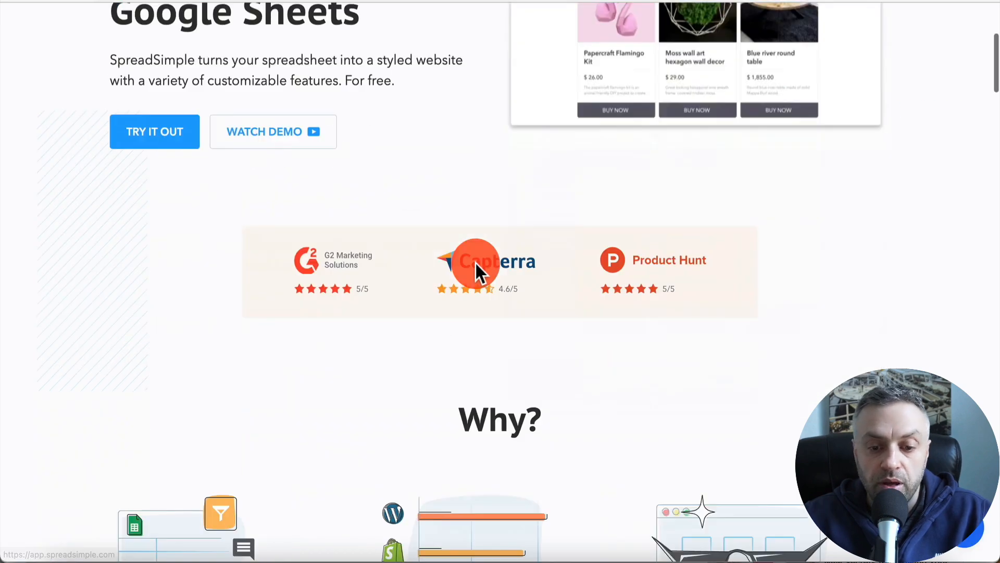
pyautogui.scroll(-10, 476, 264)
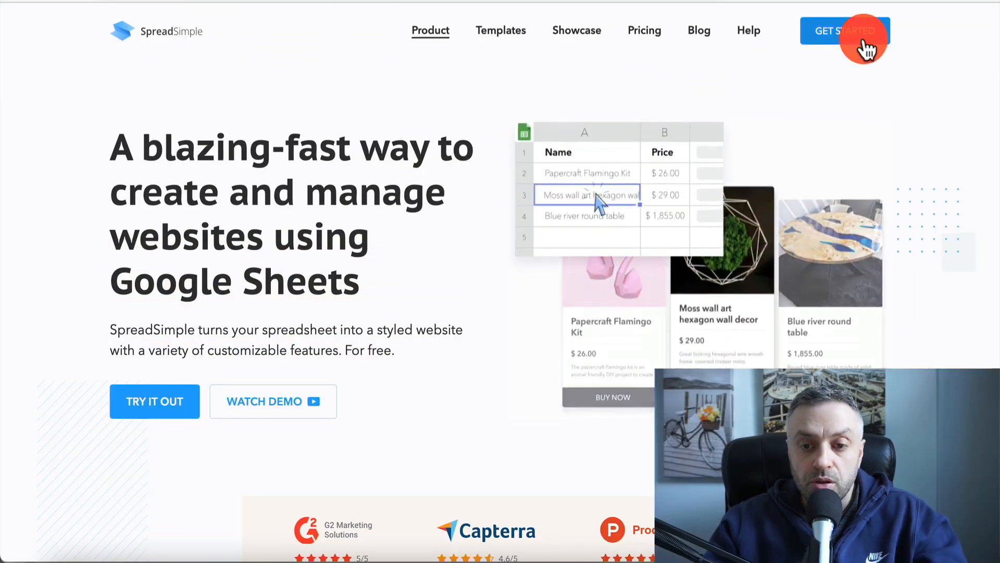
pyautogui.click(862, 46)
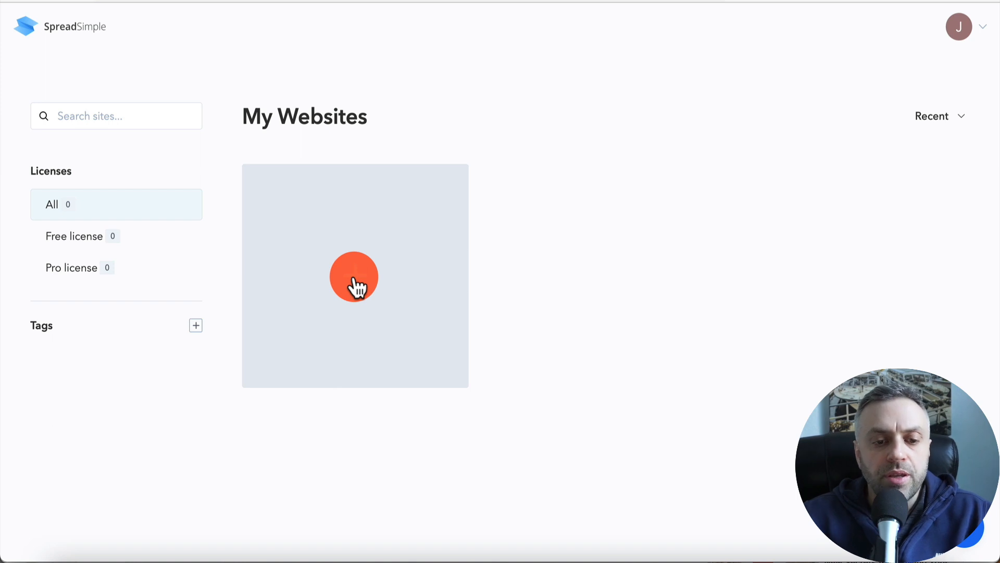
pyautogui.click(355, 281)
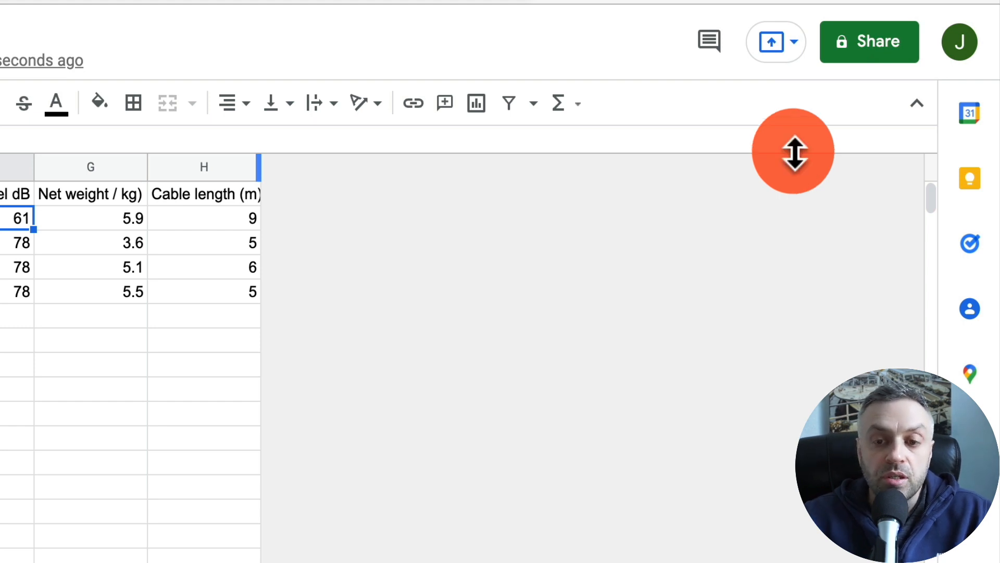
# - Share the Vacuum Cleaners sheet with anyone who has the link as viewer and copy its link
pyautogui.click(890, 41)
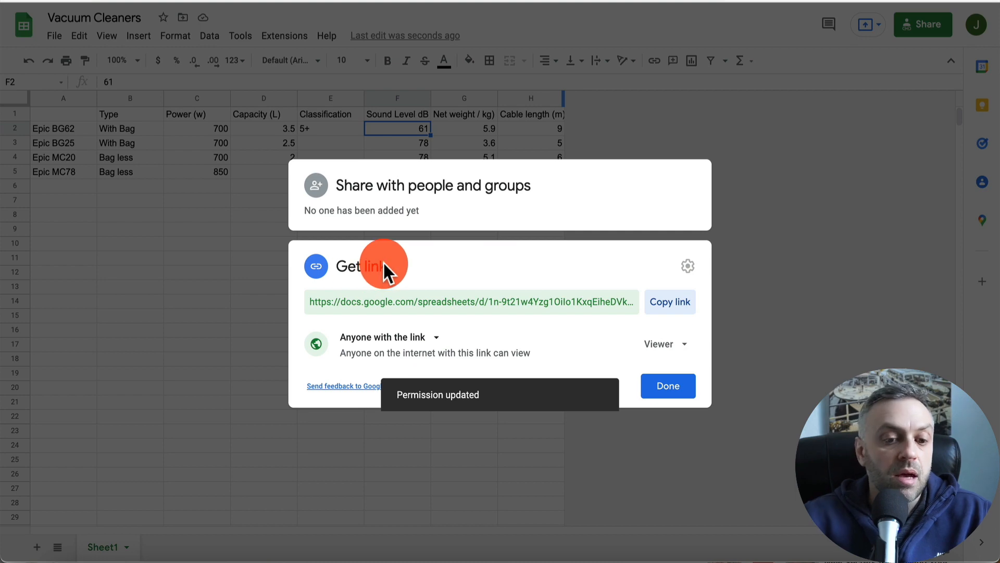
pyautogui.click(674, 304)
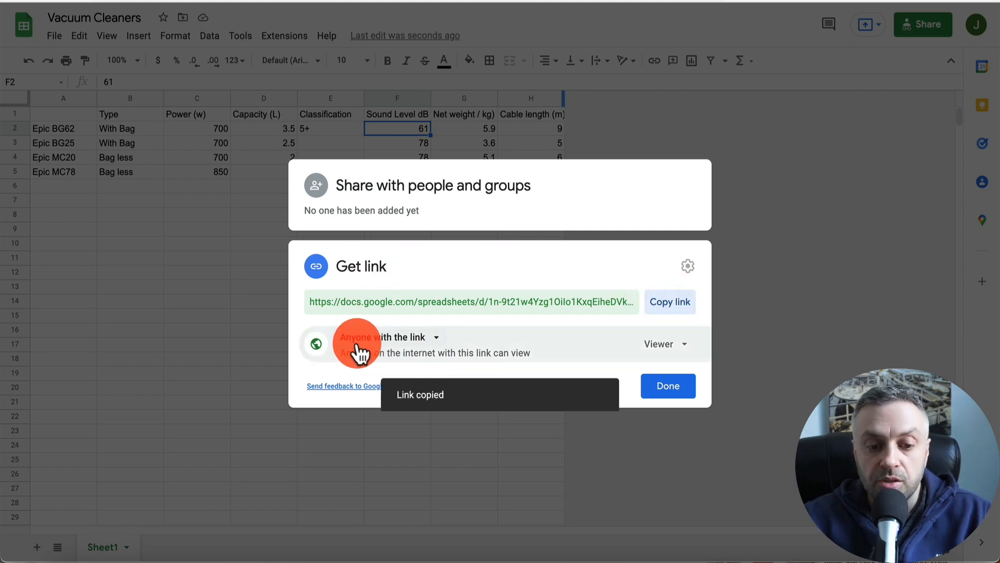
pyautogui.click(660, 390)
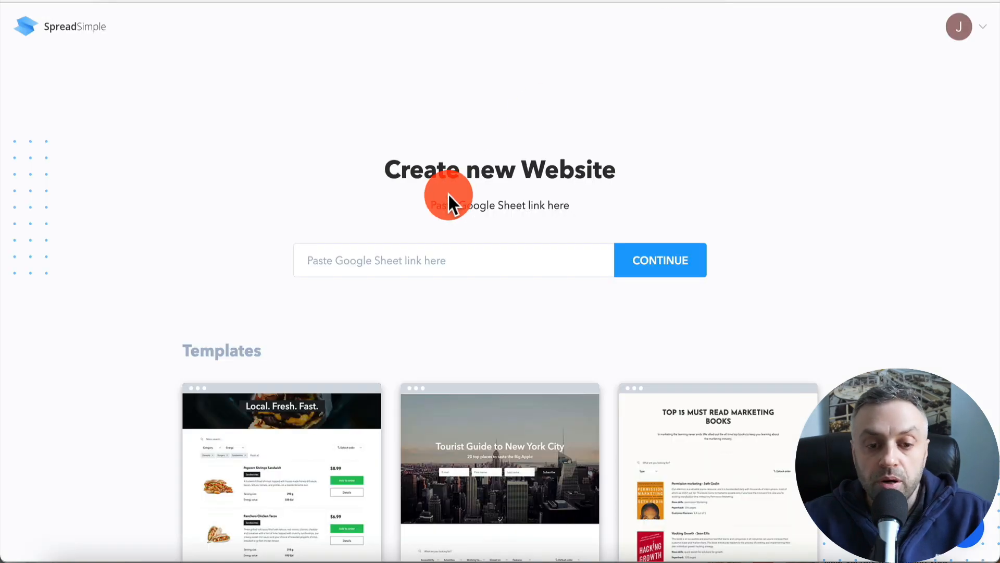
# - Paste the sheet link into SpreadSimple's new website field and continue
pyautogui.hotkey('ctrl', 'v')
pyautogui.click(642, 261)
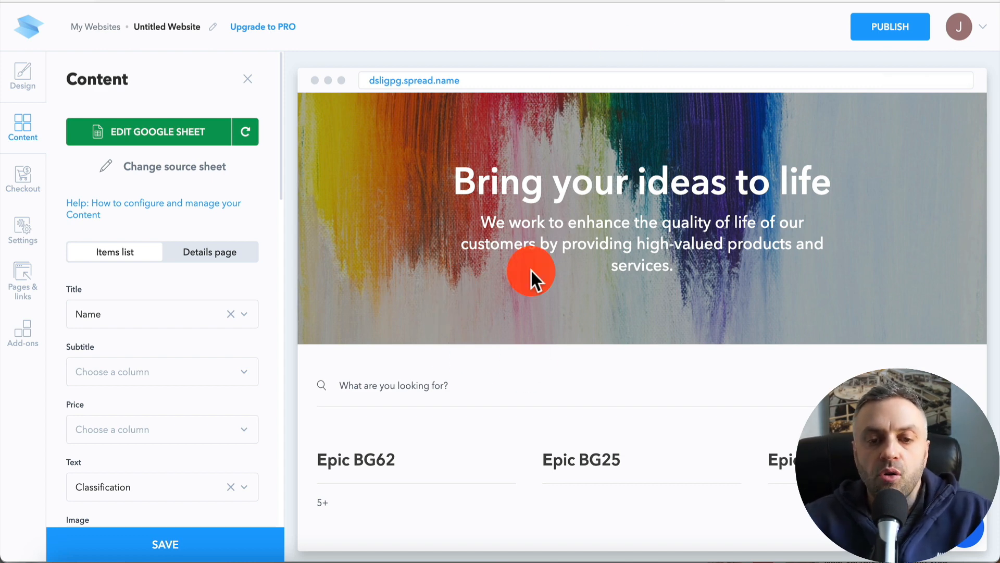
# - Set the website's Subtitle field to the Type column
pyautogui.scroll(-4, 532, 271)
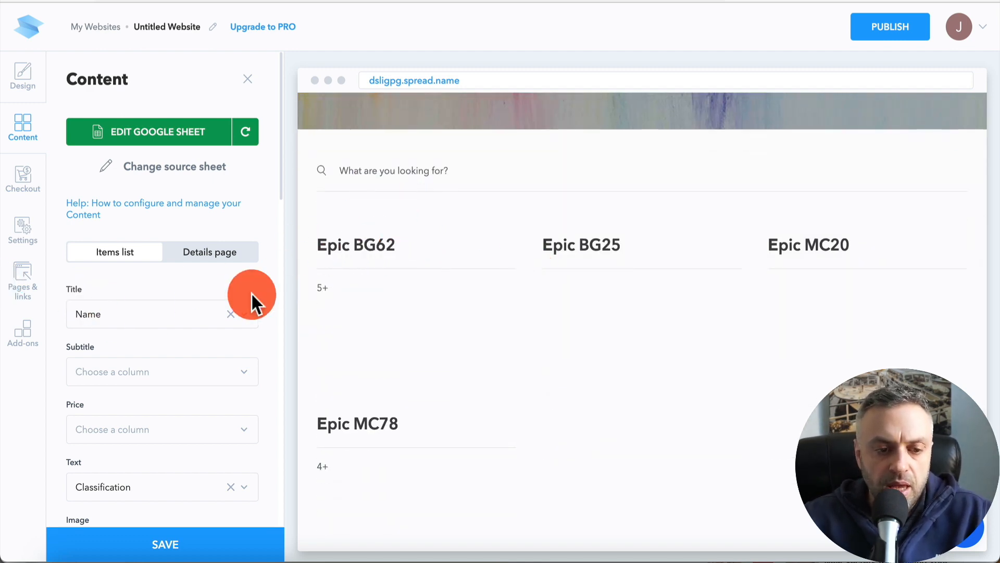
pyautogui.scroll(-3, 160, 337)
pyautogui.click(190, 270)
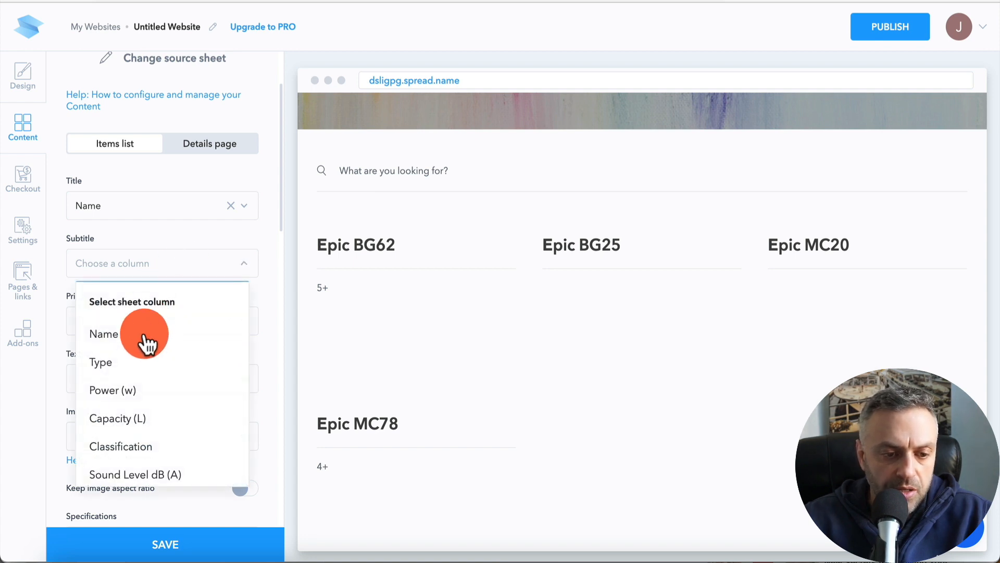
pyautogui.click(141, 360)
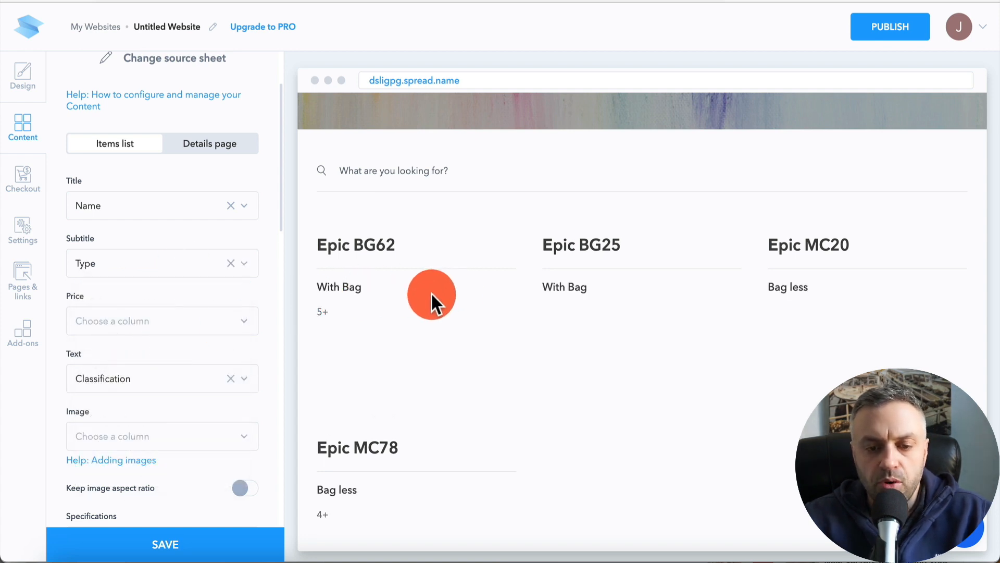
pyautogui.click(165, 328)
pyautogui.scroll(-2, 134, 464)
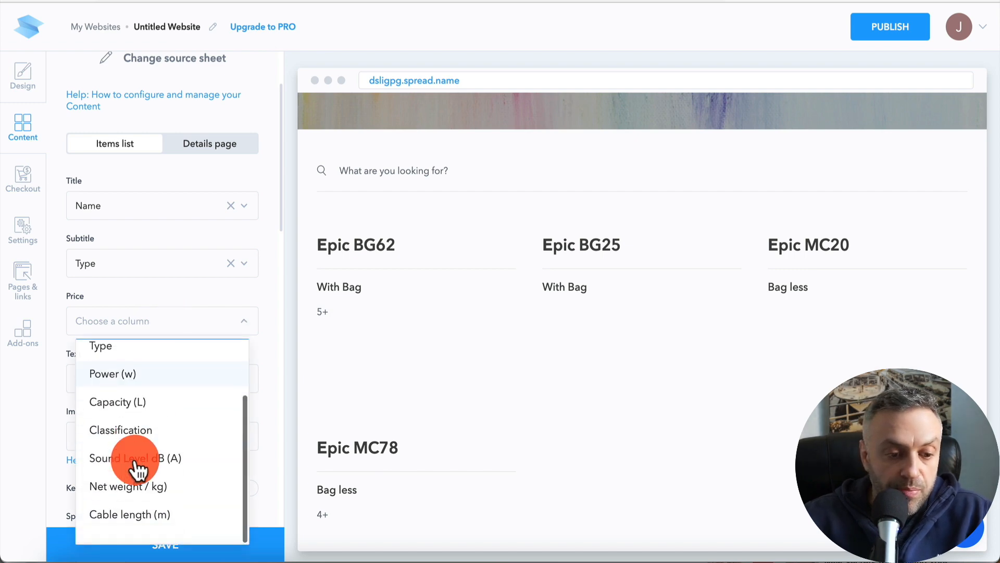
pyautogui.click(63, 402)
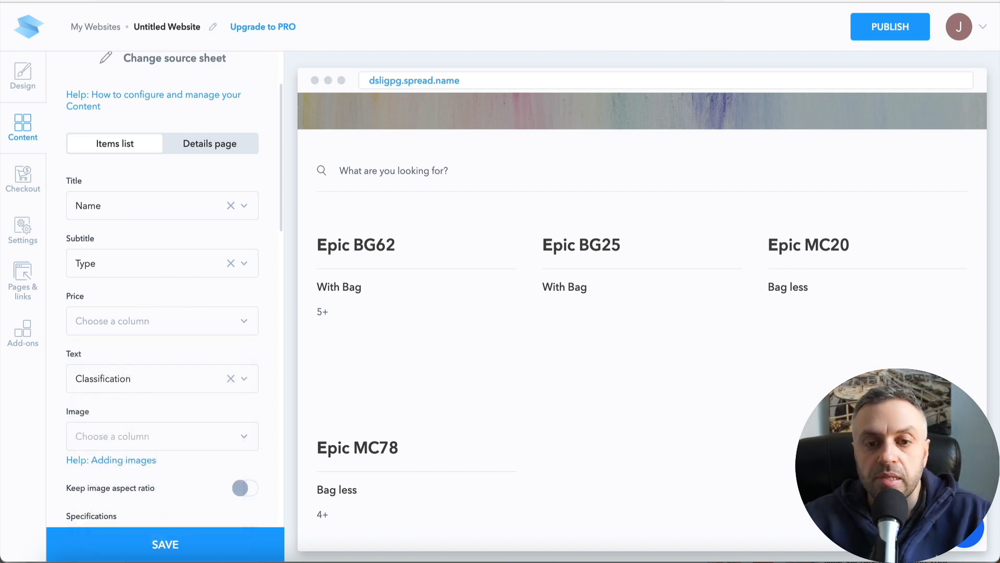
# - Insert a new column right of Cable length (m) in the sheet and title it Price
pyautogui.click(625, 1)
pyautogui.click(548, 97)
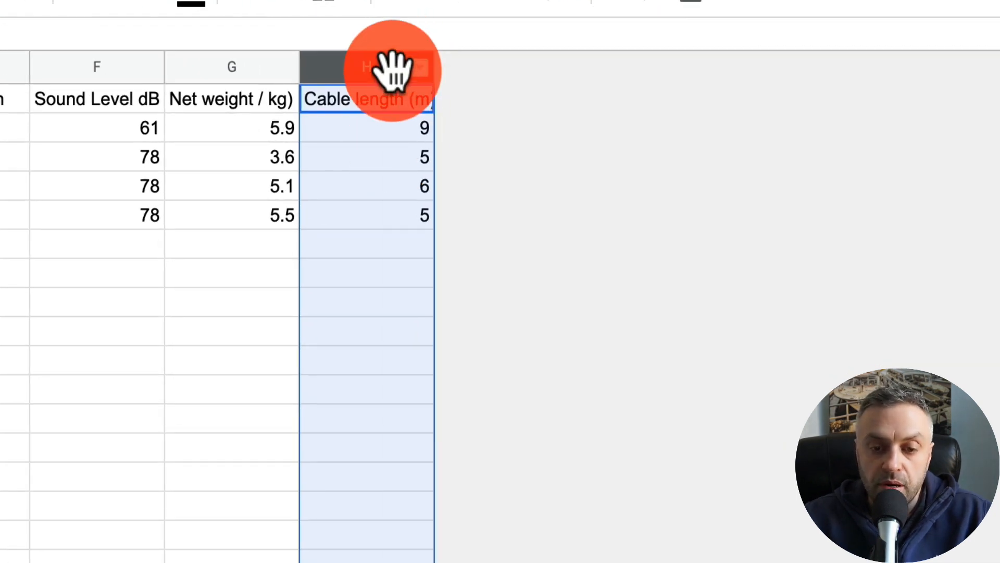
pyautogui.rightClick(393, 70)
pyautogui.click(481, 346)
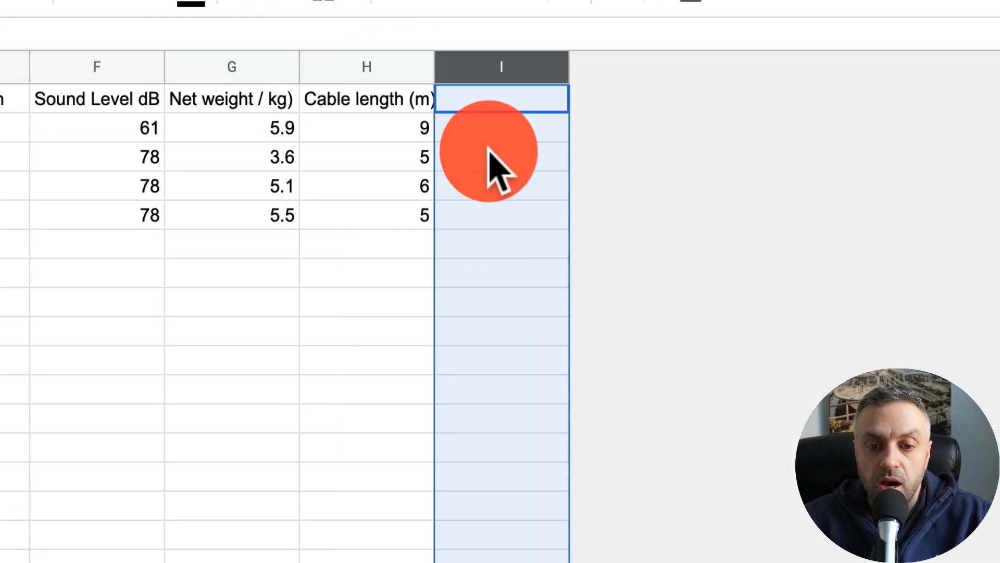
pyautogui.click(512, 99)
pyautogui.write('Price')
pyautogui.press('Return')
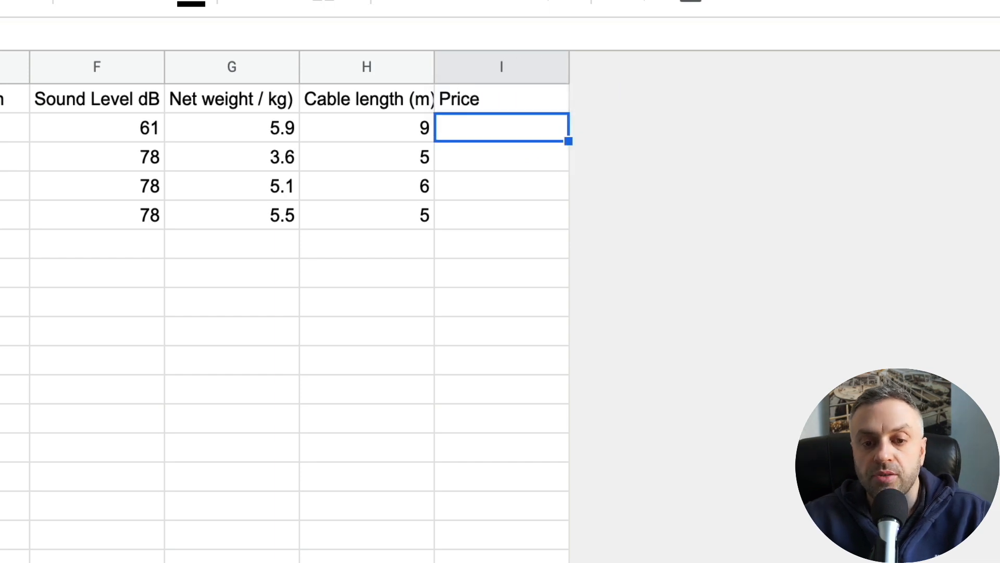
# - Enter prices 99.99, 49.5, 100 and 19.99 for the four vacuum models
pyautogui.write('99.99')
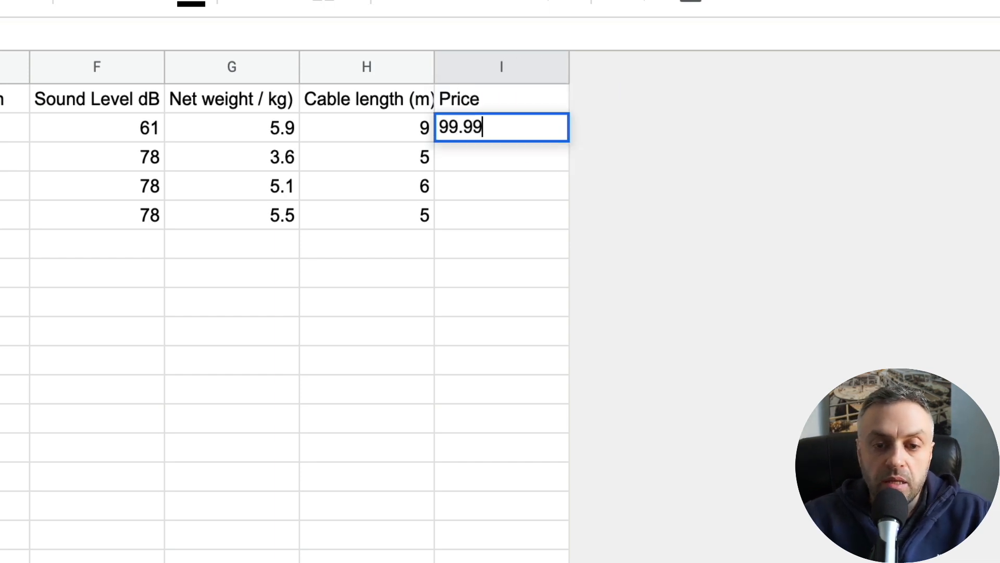
pyautogui.press('Return')
pyautogui.write('49.5')
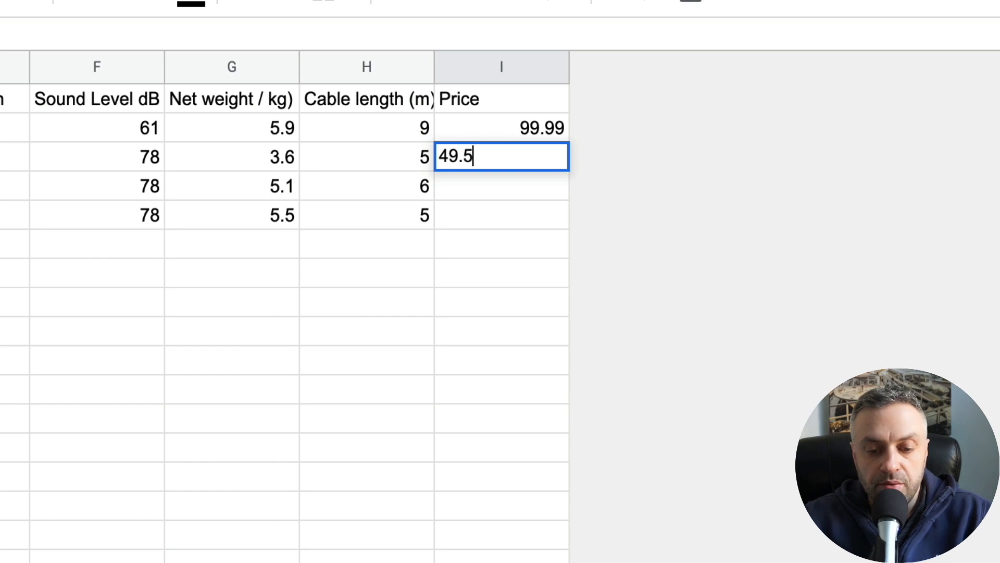
pyautogui.press('Return')
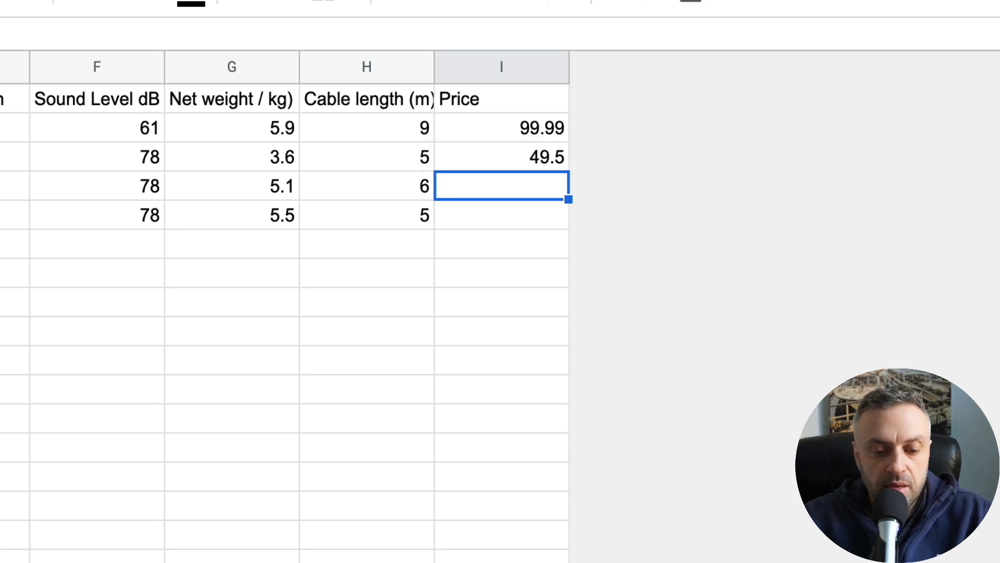
pyautogui.write('100')
pyautogui.press('Return')
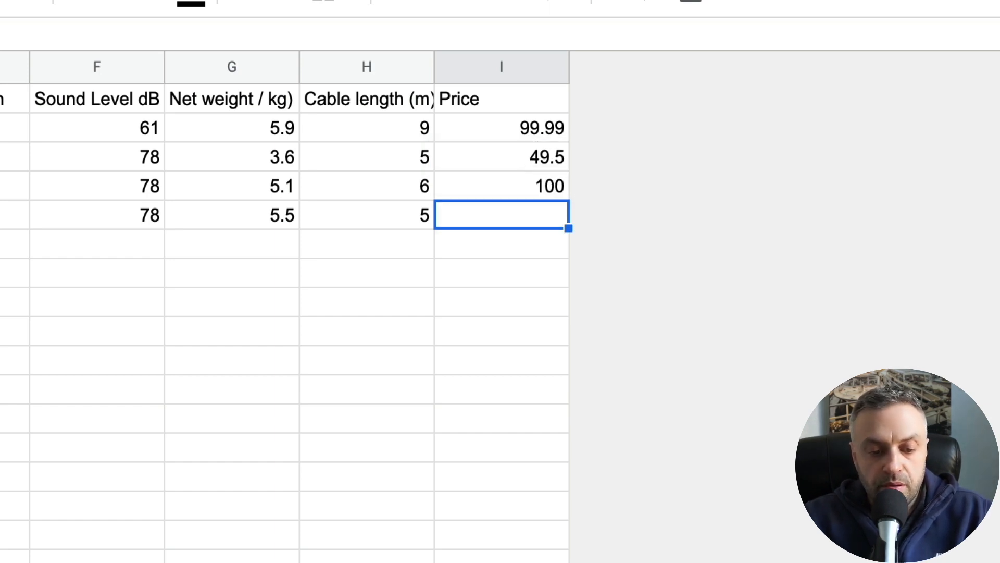
pyautogui.write('19.99')
pyautogui.press('Return')
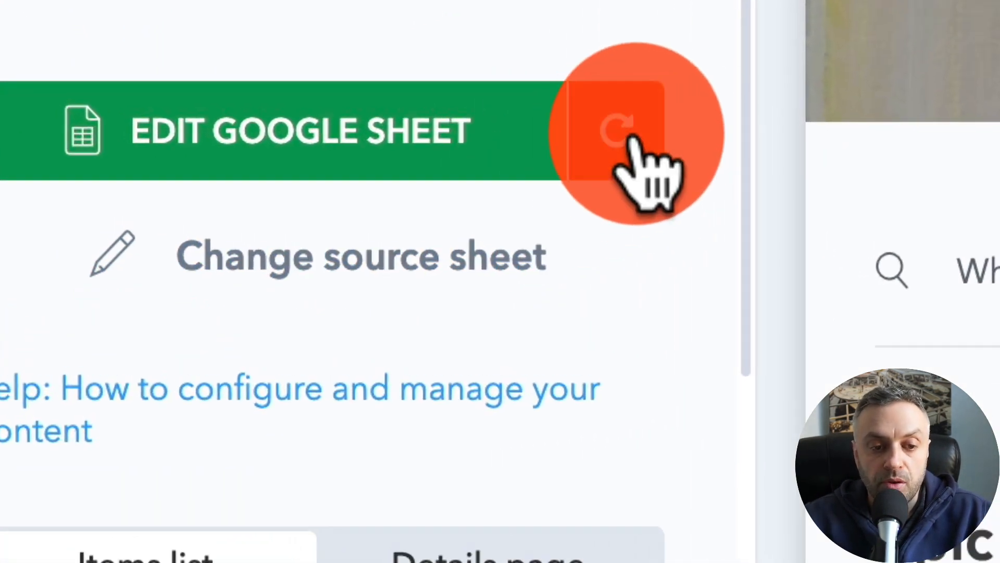
# - Refresh the sheet data in SpreadSimple, map the Price field to the Price column and clear the Text field
pyautogui.click(627, 134)
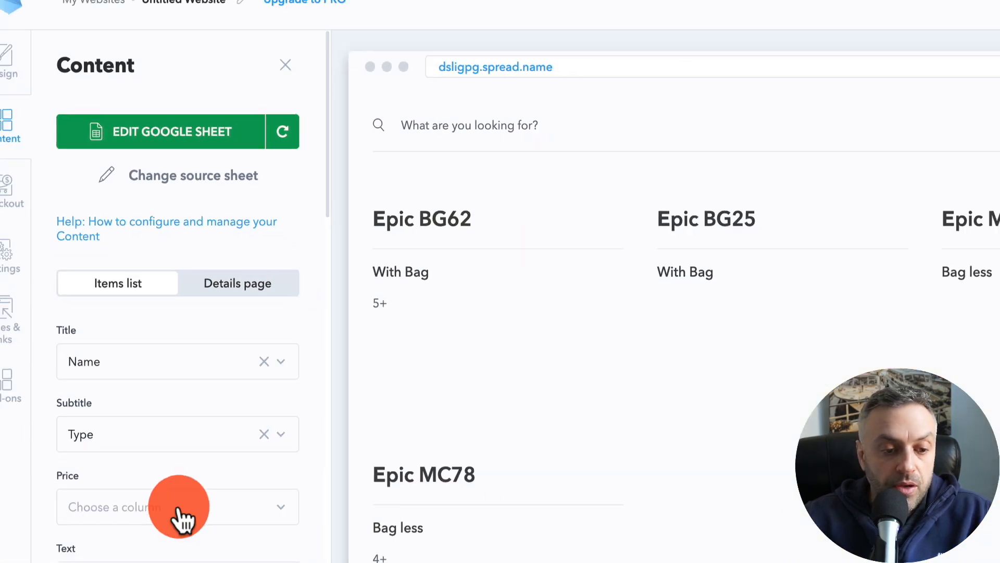
pyautogui.scroll(-2, 180, 517)
pyautogui.click(174, 377)
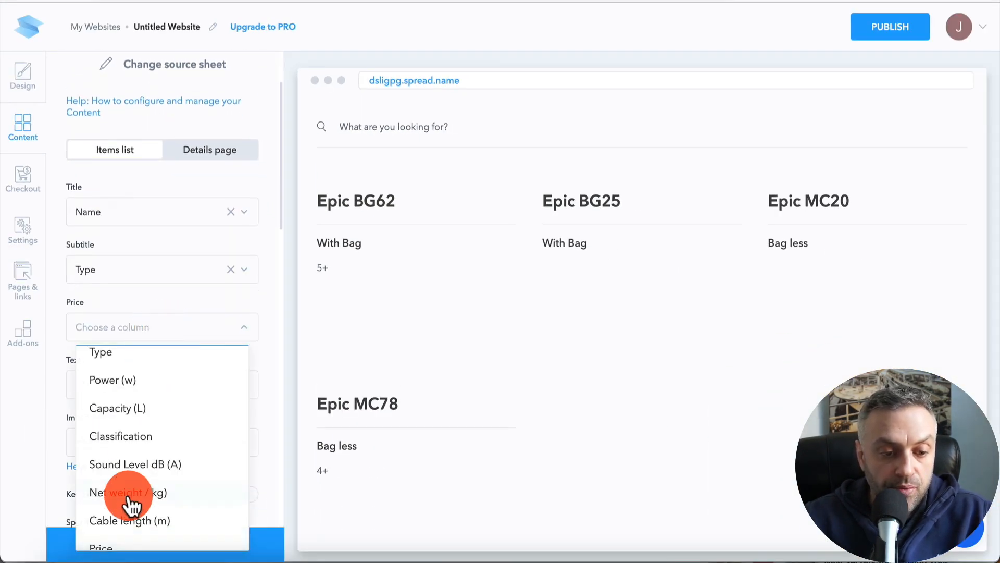
pyautogui.scroll(-1, 130, 505)
pyautogui.click(137, 518)
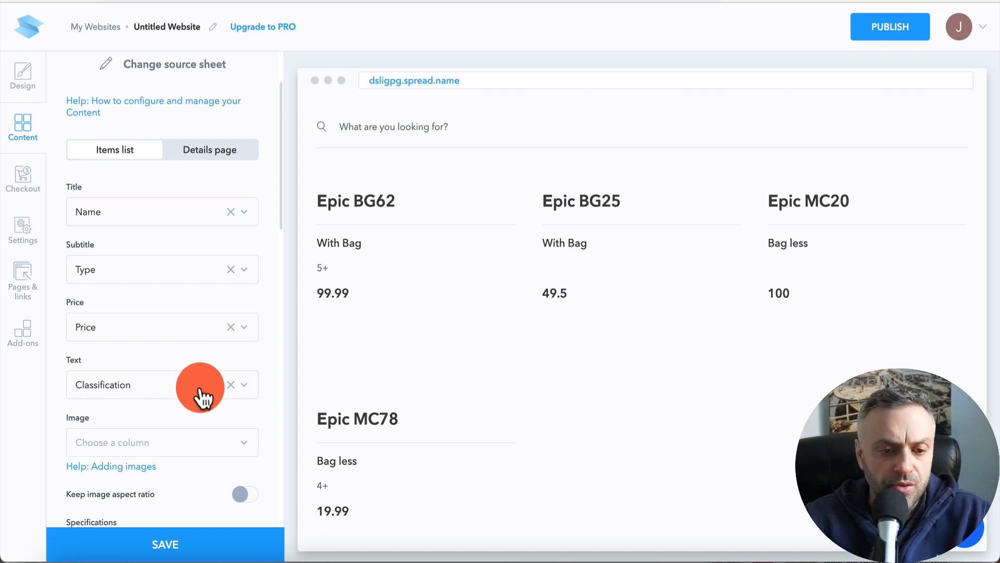
pyautogui.click(231, 384)
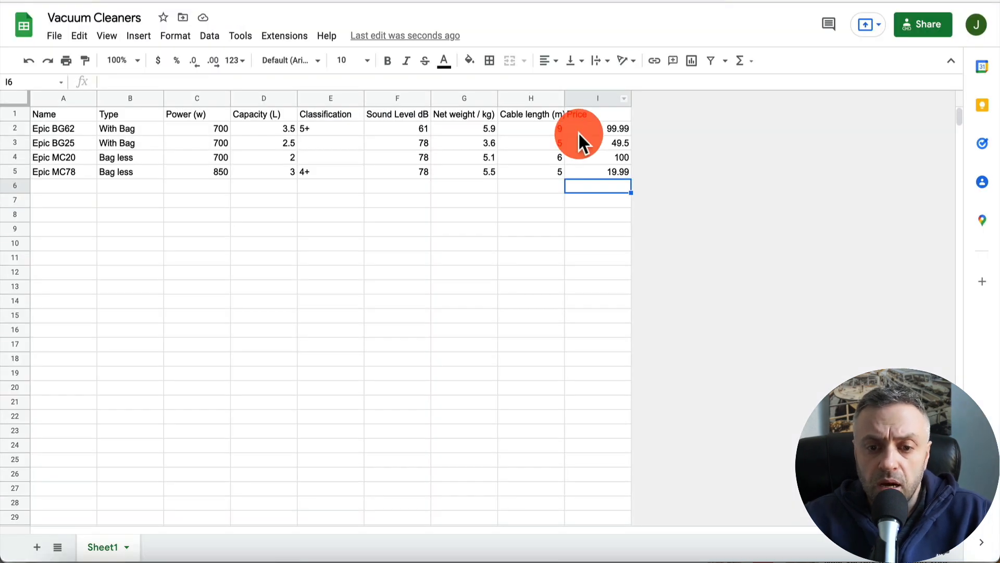
# - Format the Price column in the sheet as currency
pyautogui.click(600, 128)
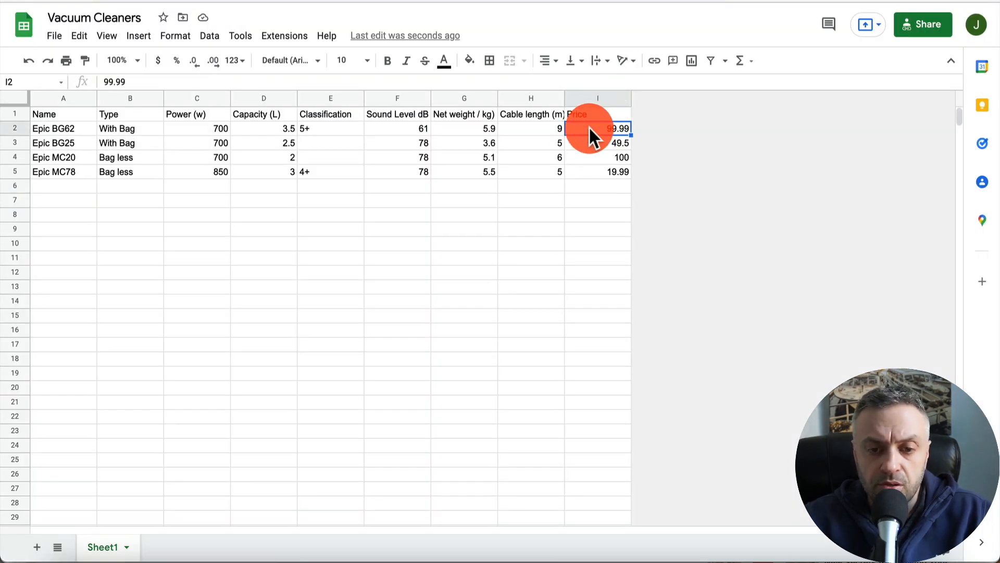
pyautogui.click(599, 98)
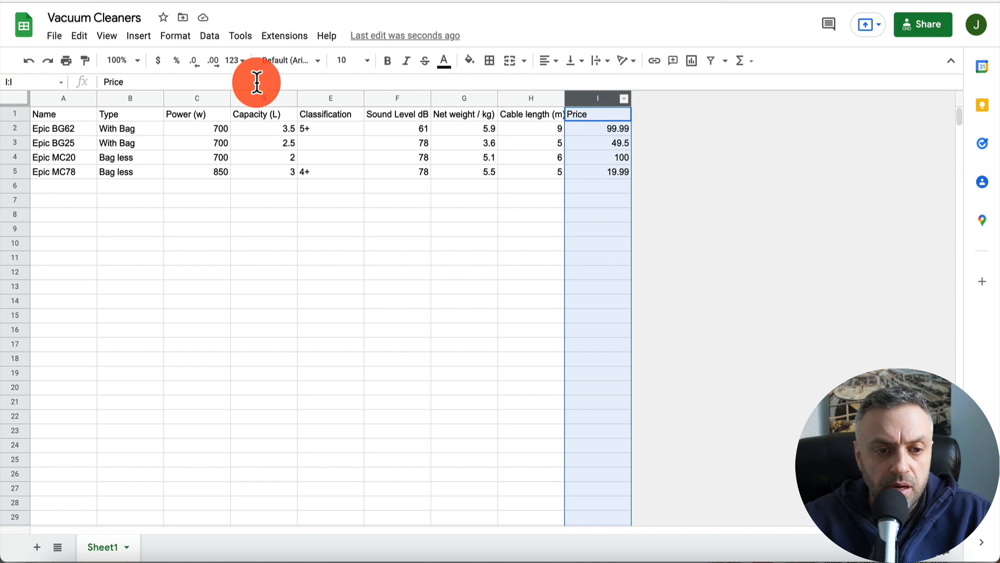
pyautogui.click(158, 61)
pyautogui.click(598, 143)
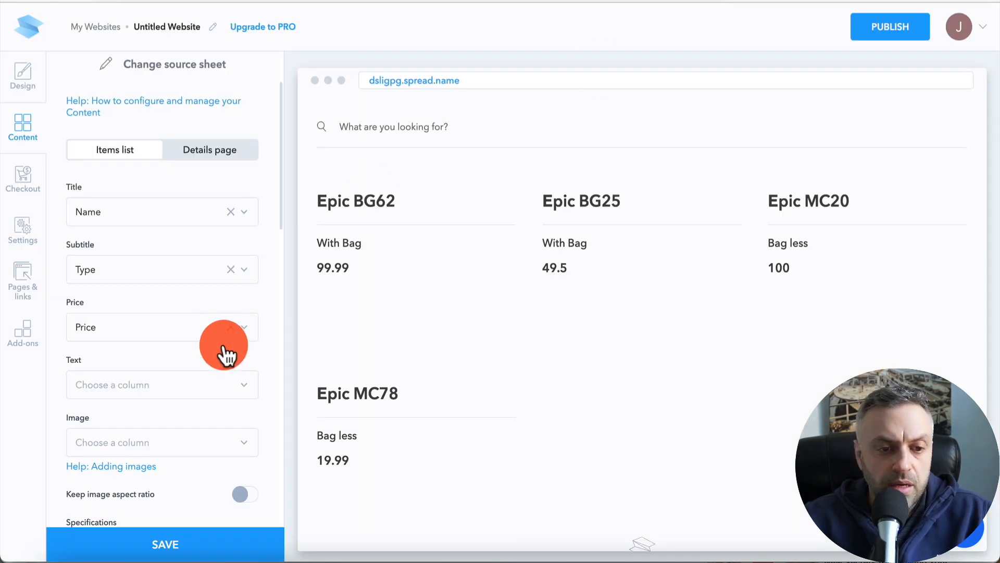
# - Refresh the SpreadSimple sheet data and review the product cards in the website preview
pyautogui.scroll(3, 223, 346)
pyautogui.click(247, 135)
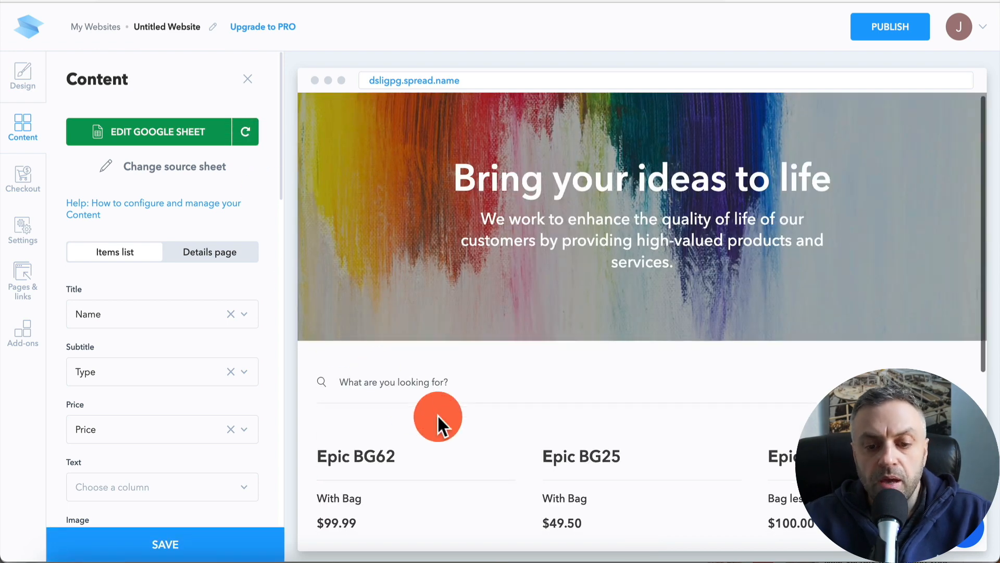
pyautogui.scroll(-5, 436, 414)
pyautogui.scroll(-1, 185, 348)
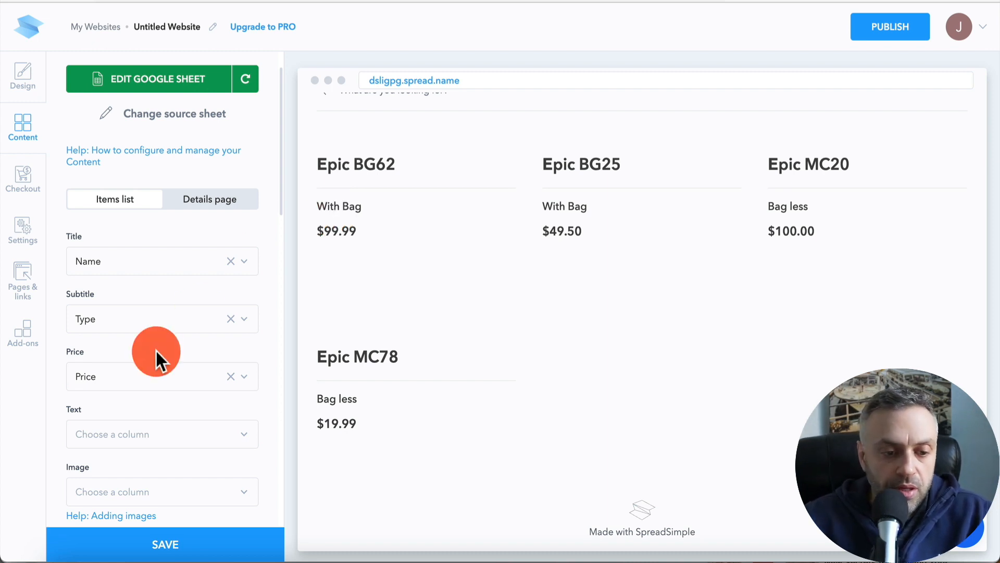
# - Insert a new column to the right of Price in the sheet and head it Link
pyautogui.scroll(-2, 156, 347)
pyautogui.scroll(-4, 194, 385)
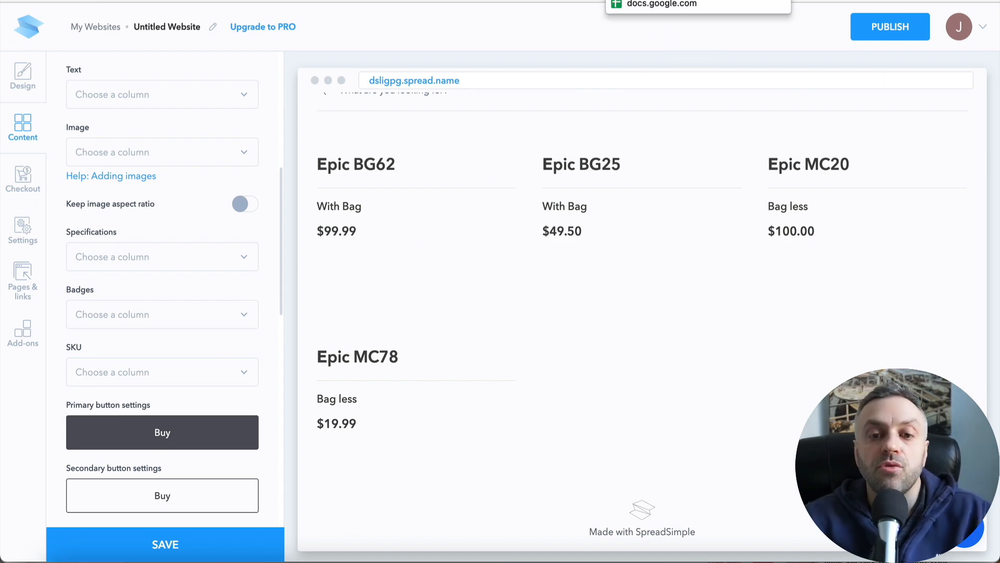
pyautogui.click(652, 0)
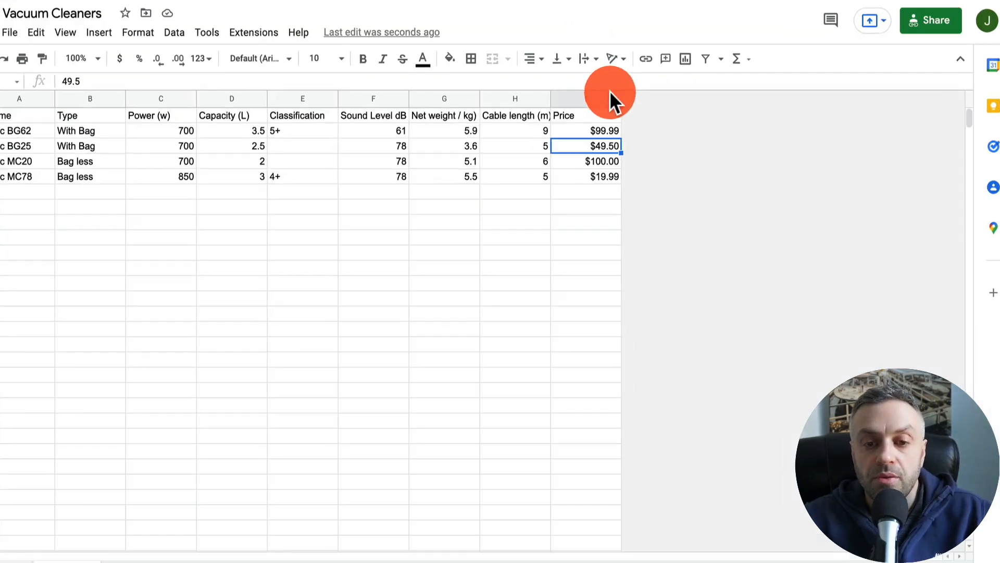
pyautogui.click(623, 98)
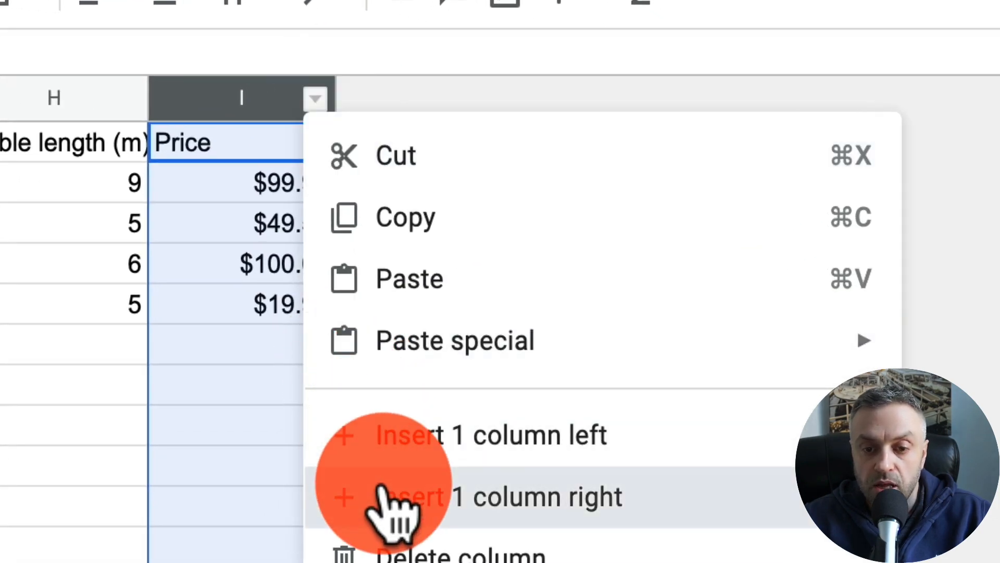
pyautogui.click(390, 495)
pyautogui.click(430, 138)
pyautogui.write('Link')
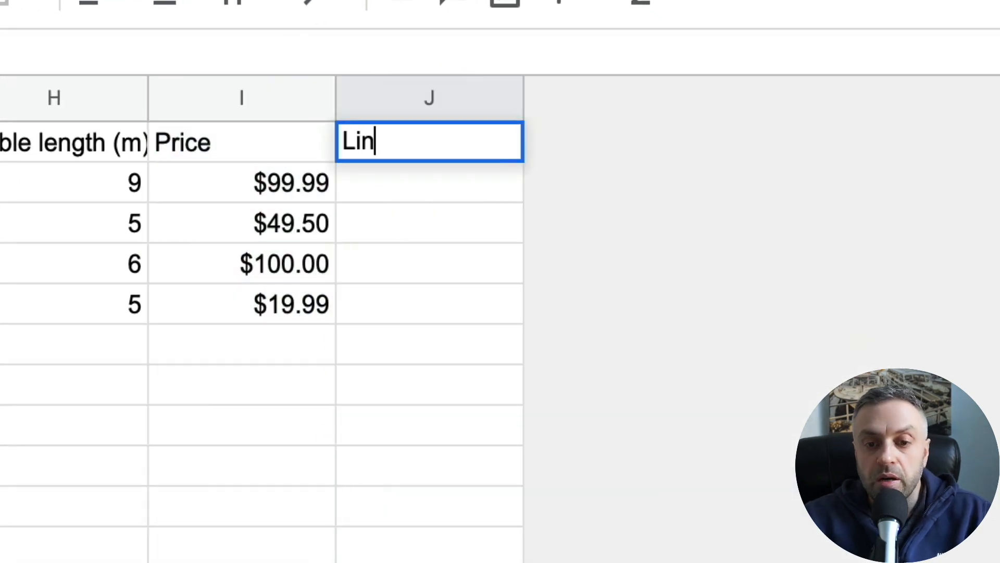
pyautogui.press('Return')
pyautogui.write('http')
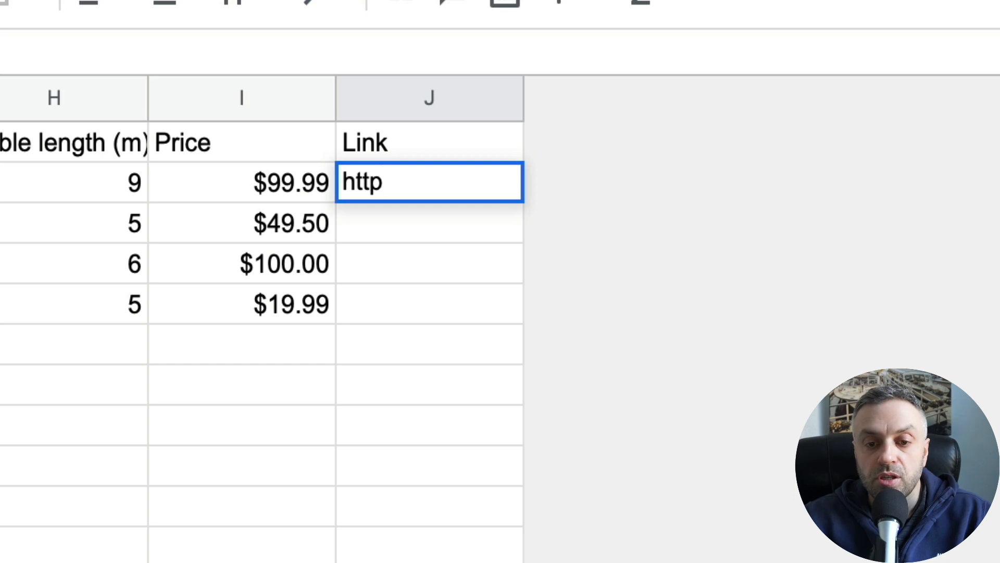
pyautogui.write('s://cnn')
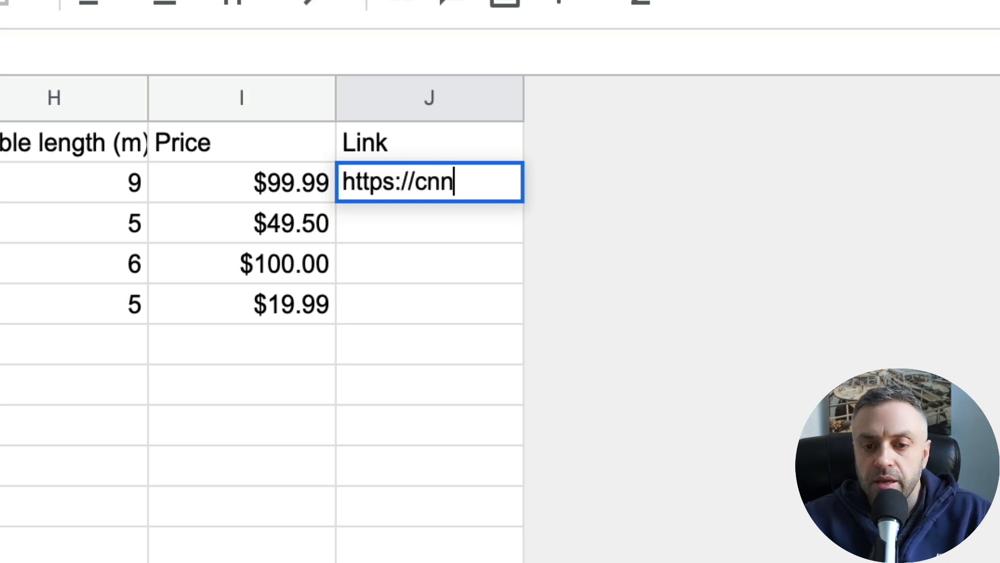
pyautogui.write('.com')
pyautogui.press('Return')
pyautogui.press('Up')
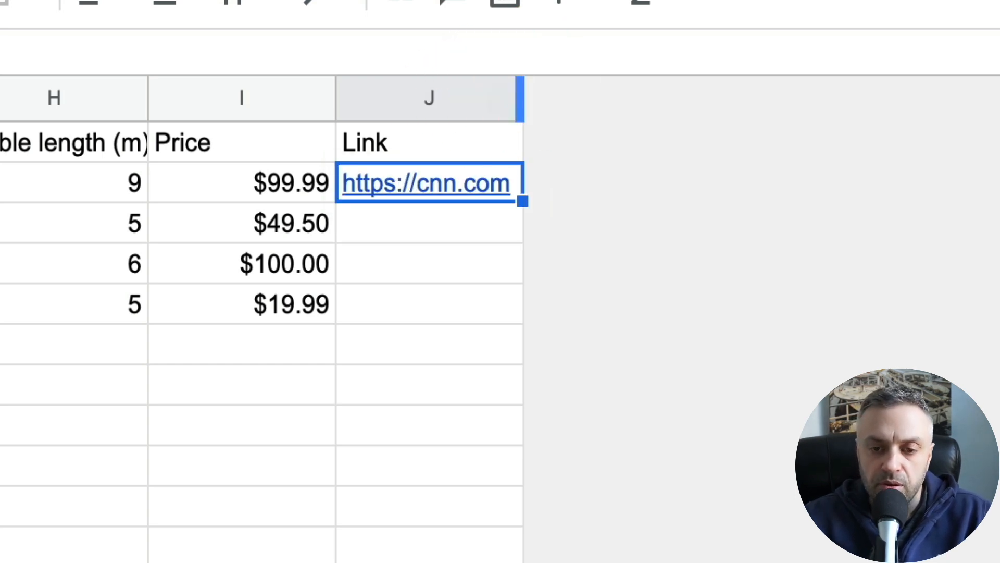
pyautogui.moveTo(522, 201); pyautogui.dragTo(498, 301)
pyautogui.write('ht')
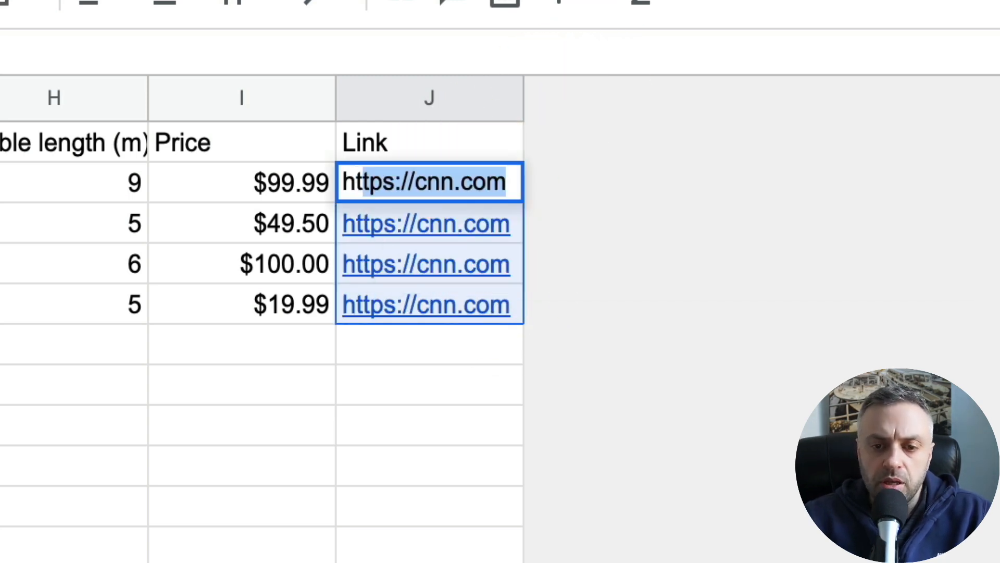
pyautogui.write('tps://macrum')
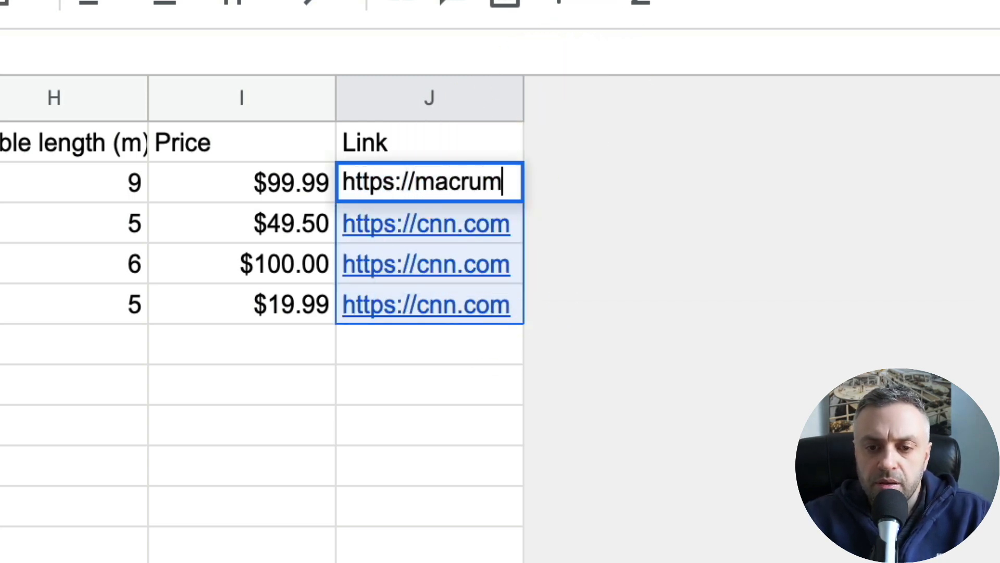
pyautogui.write('ors.com')
pyautogui.press('Return')
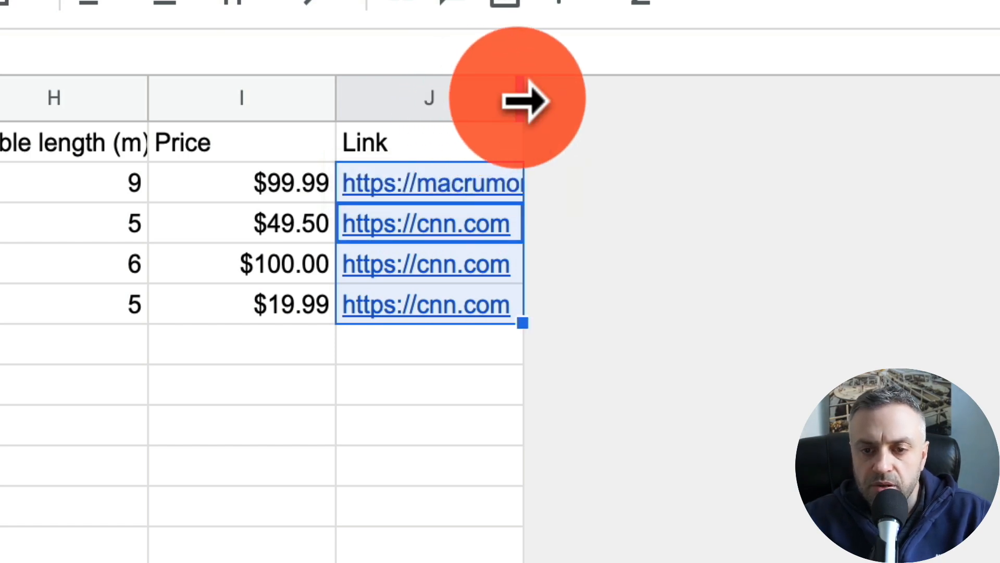
pyautogui.doubleClick(519, 98)
pyautogui.press('Up')
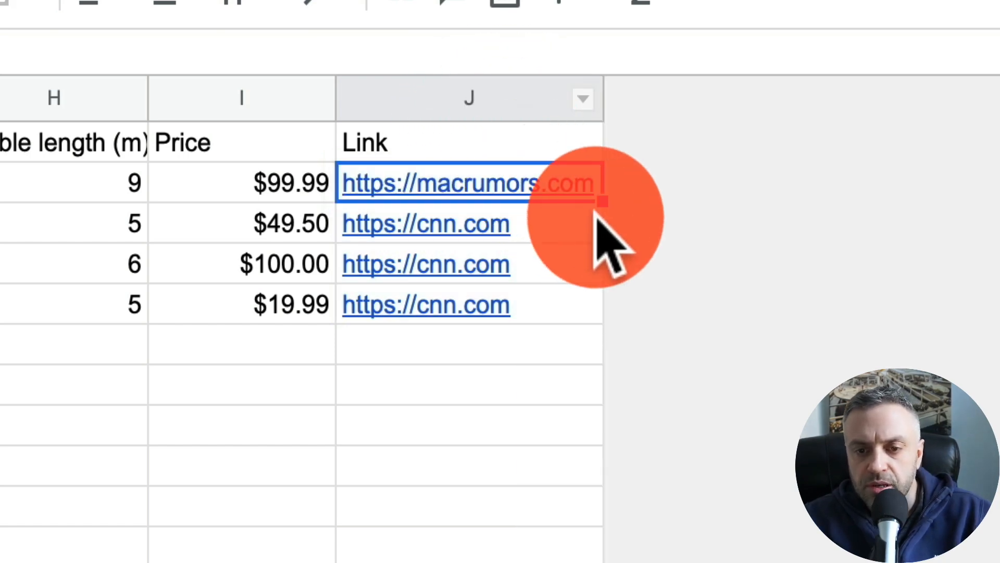
pyautogui.moveTo(603, 203); pyautogui.dragTo(597, 327)
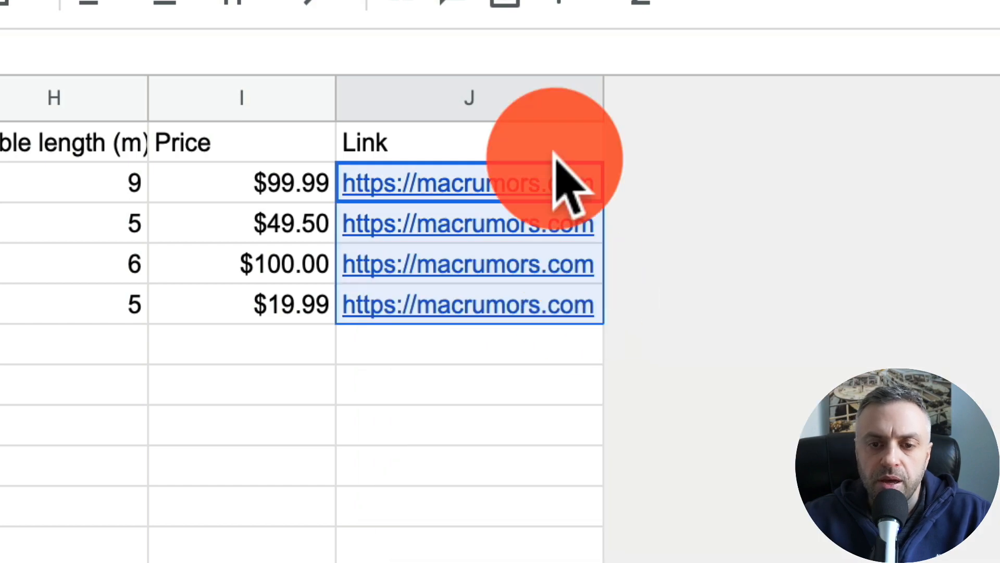
pyautogui.keyDown('shift'); pyautogui.click(537, 141); pyautogui.keyUp('shift')
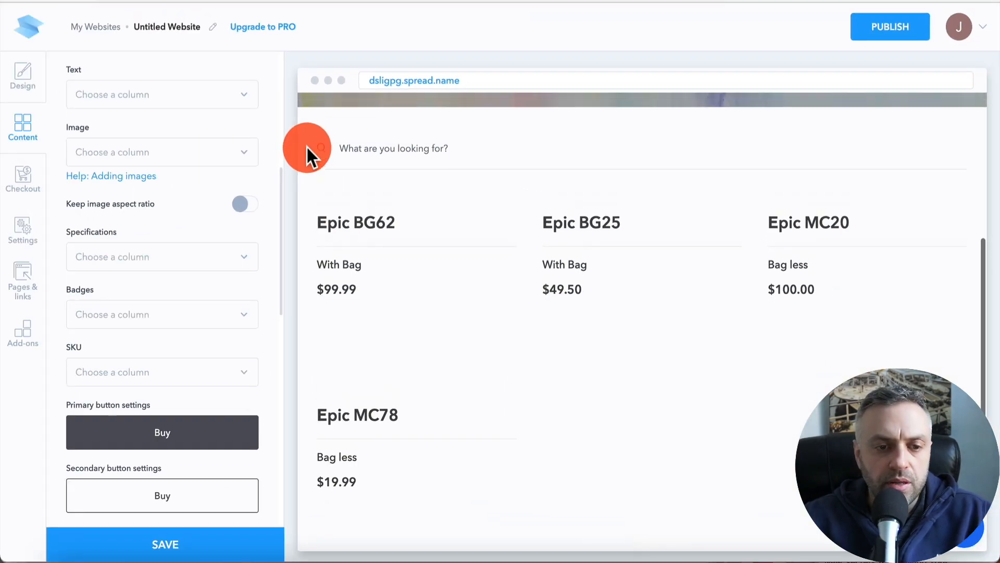
# - Set the primary button label in SpreadSimple to Buy at Amazon.com
pyautogui.scroll(8, 232, 132)
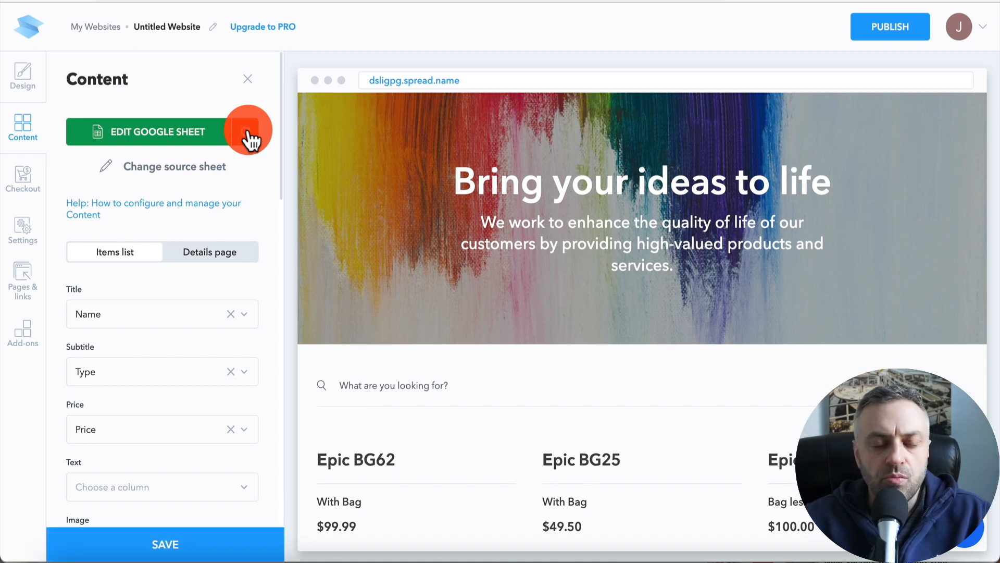
pyautogui.scroll(-10, 248, 137)
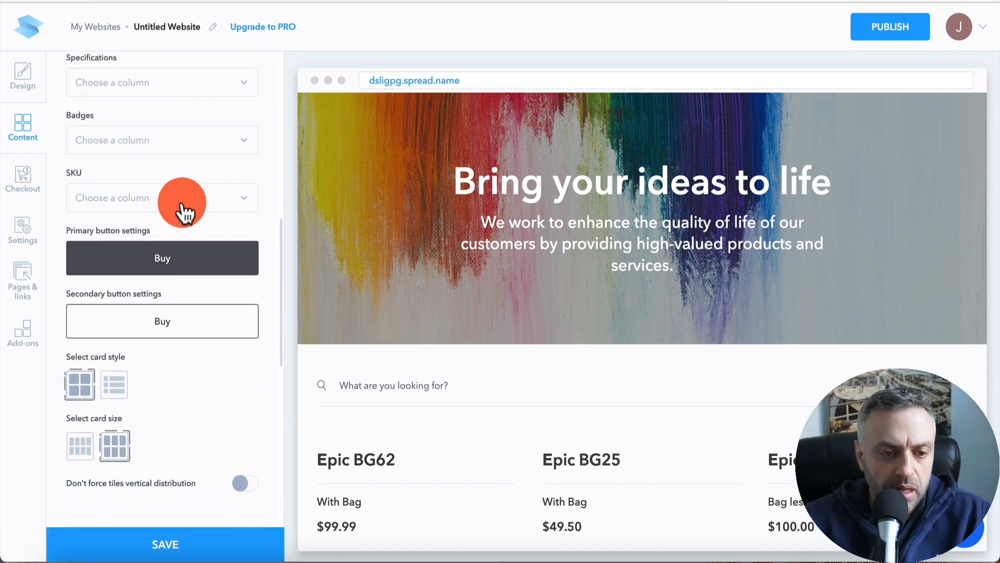
pyautogui.click(166, 268)
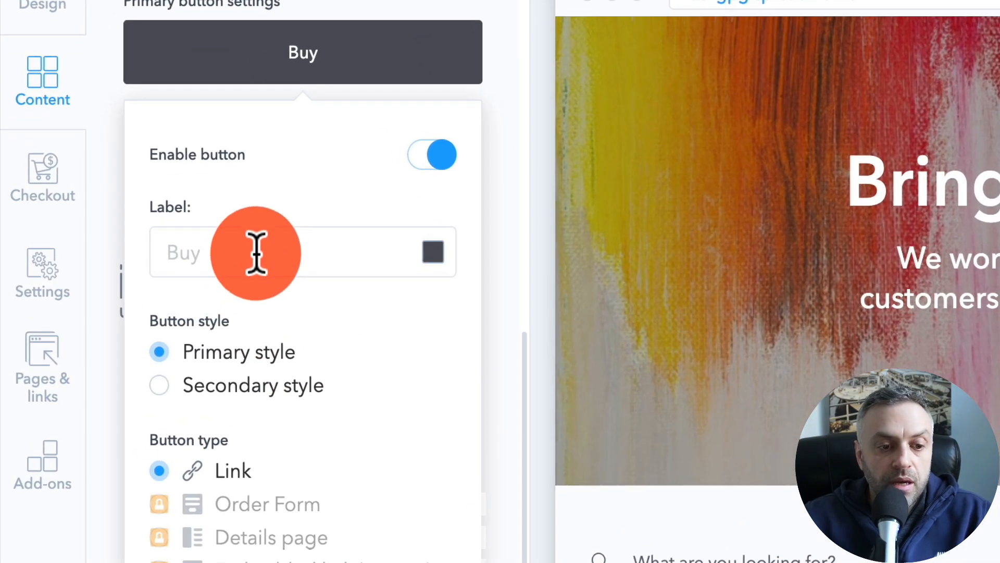
pyautogui.click(256, 253)
pyautogui.write('Buy')
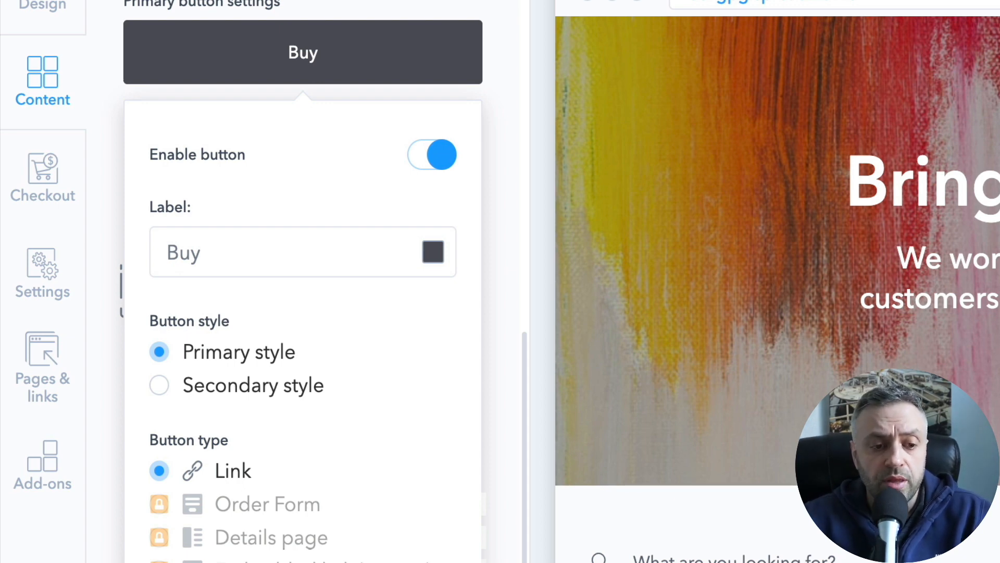
pyautogui.write('mazon.com')
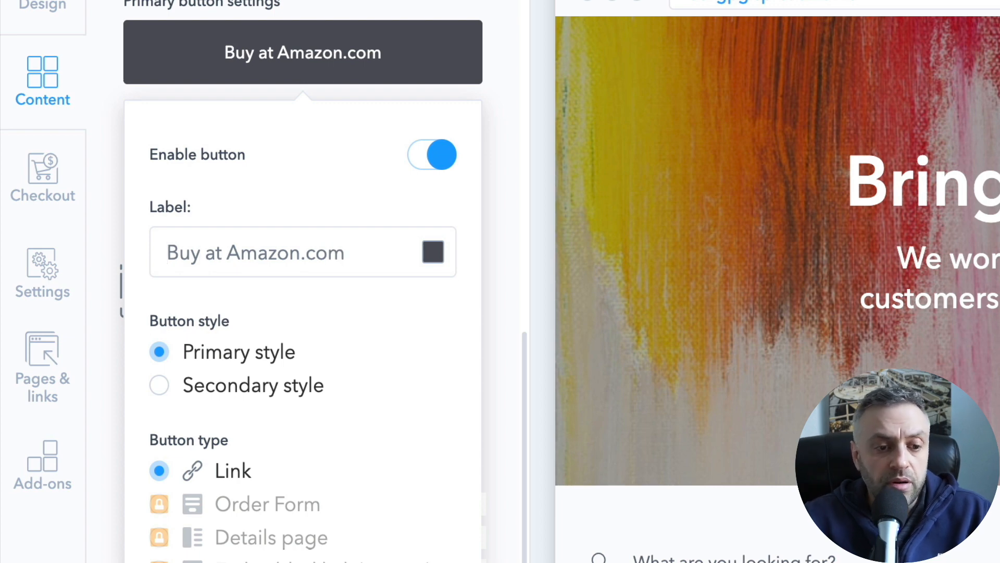
# - Set the primary button's link for redirect to the Link column
pyautogui.scroll(-3, 263, 341)
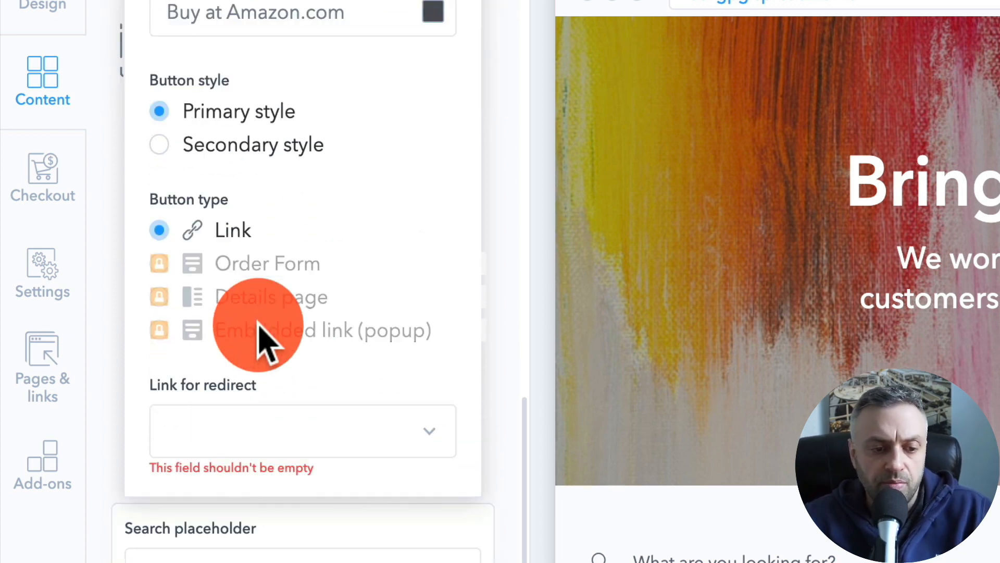
pyautogui.click(341, 318)
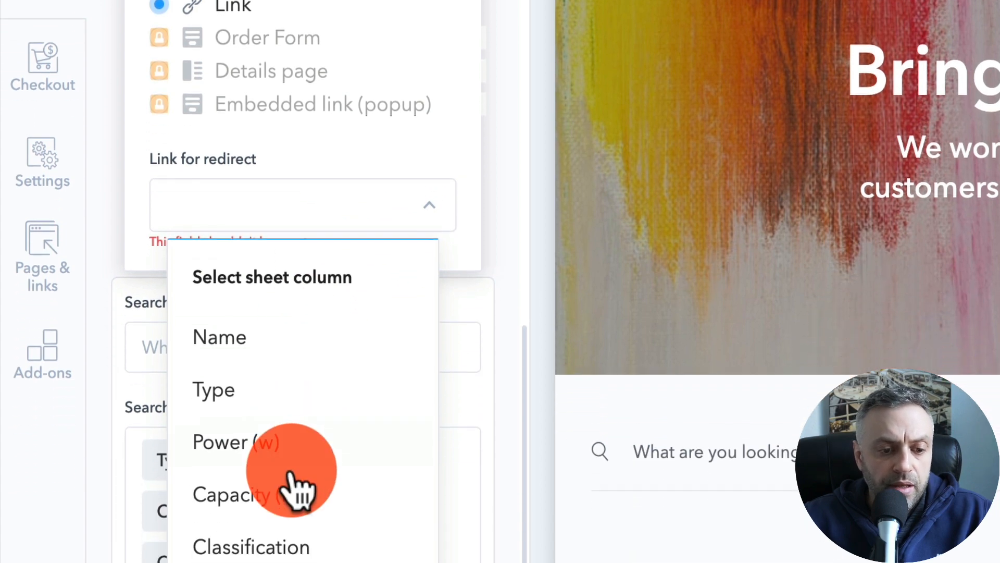
pyautogui.scroll(-4, 291, 477)
pyautogui.click(271, 406)
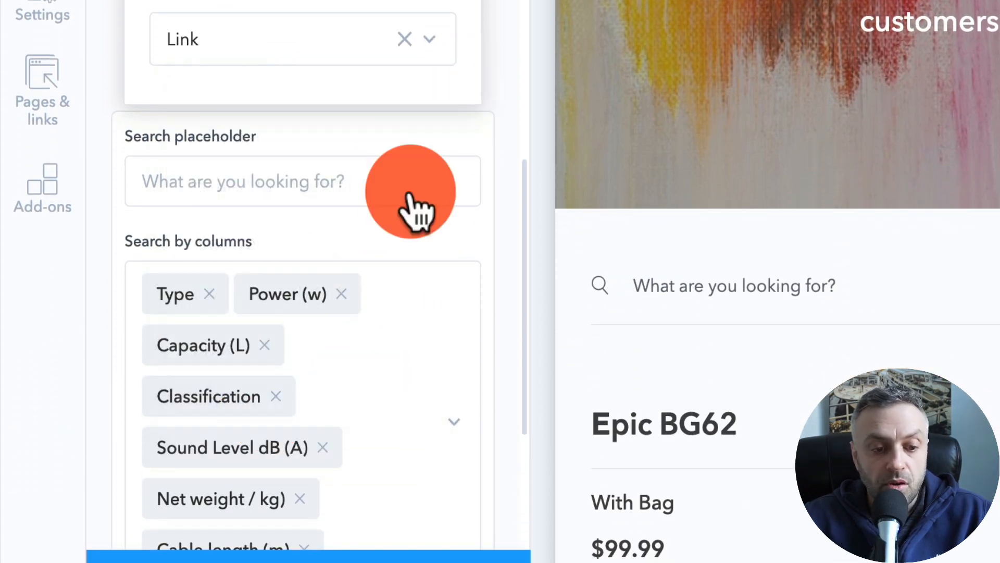
# - Check the Buy at Amazon.com buttons on the product cards in the website preview
pyautogui.scroll(3, 431, 149)
pyautogui.scroll(-8, 761, 196)
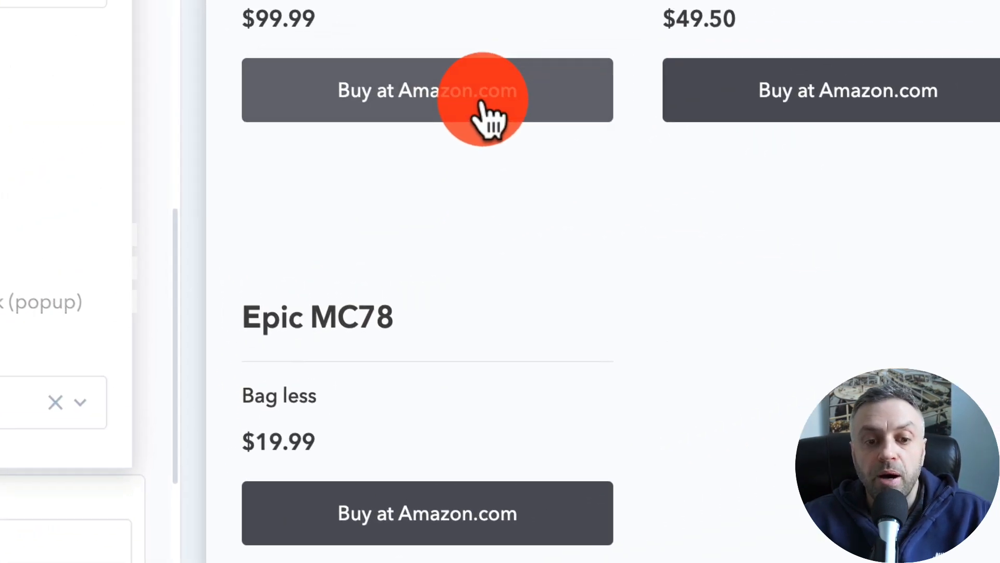
pyautogui.click(482, 102)
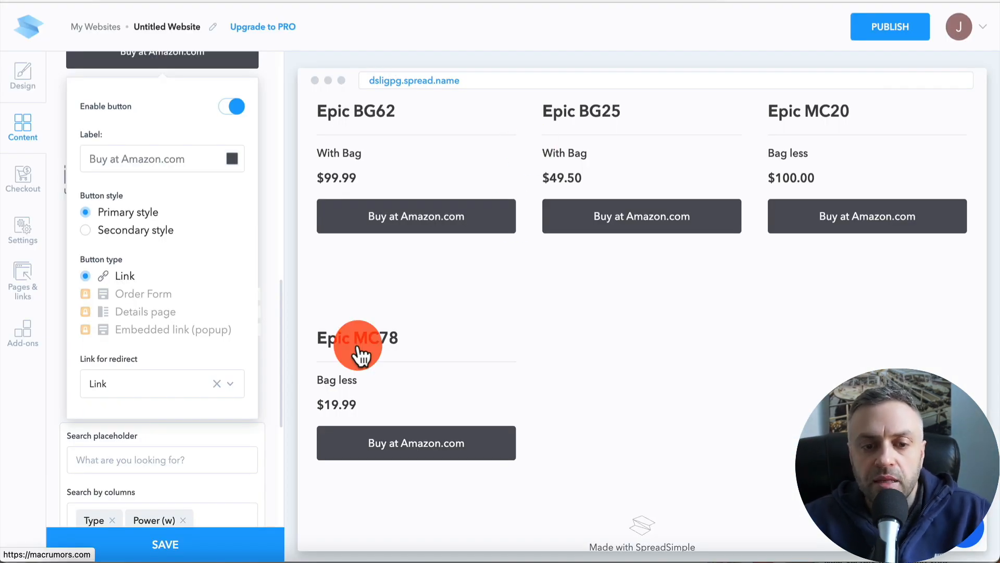
pyautogui.click(268, 155)
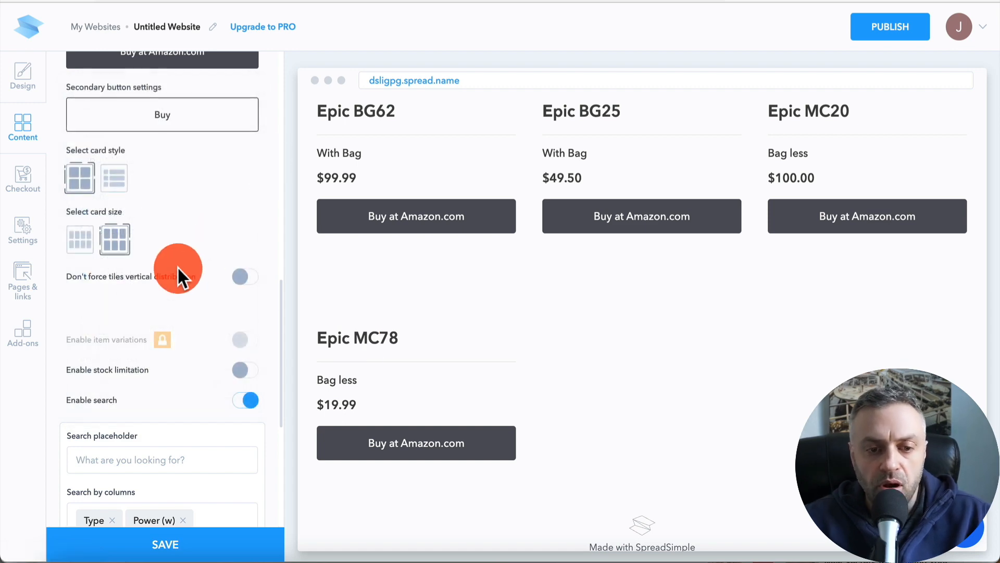
pyautogui.scroll(10, 178, 266)
pyautogui.scroll(5, 501, 305)
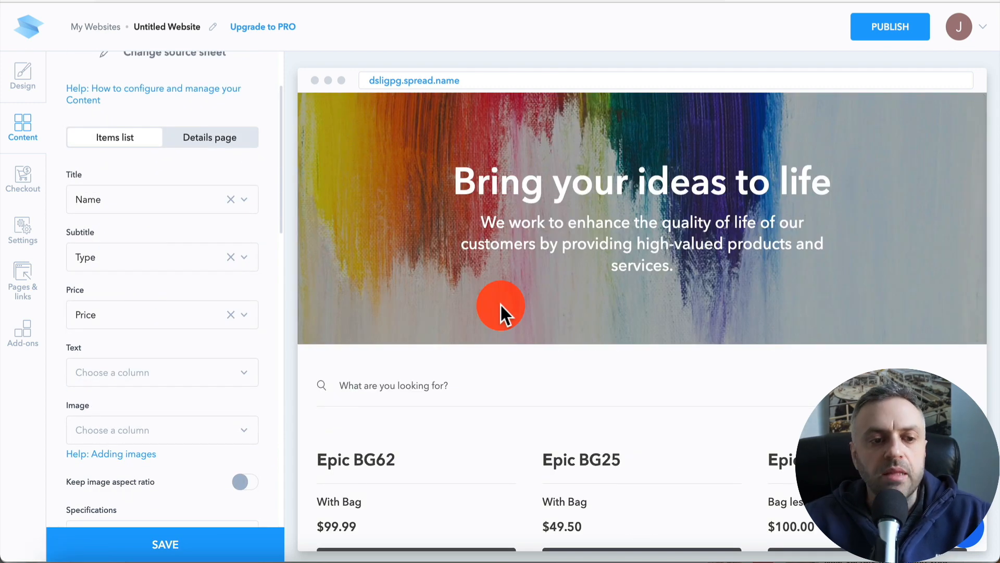
pyautogui.scroll(3, 190, 320)
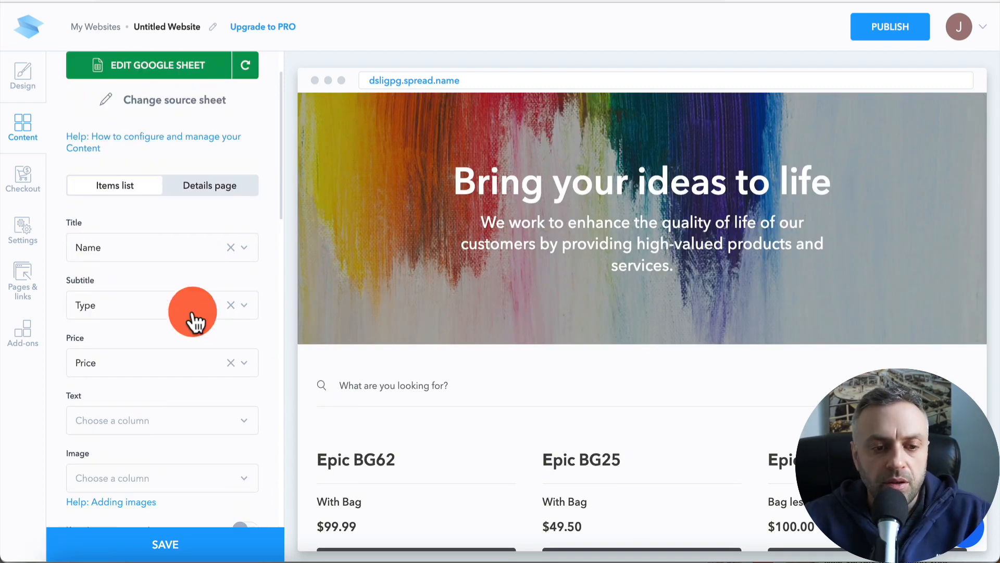
# - Replace the home page intro cover image with the A65 Design photo from an Unsplash search for household
pyautogui.click(35, 84)
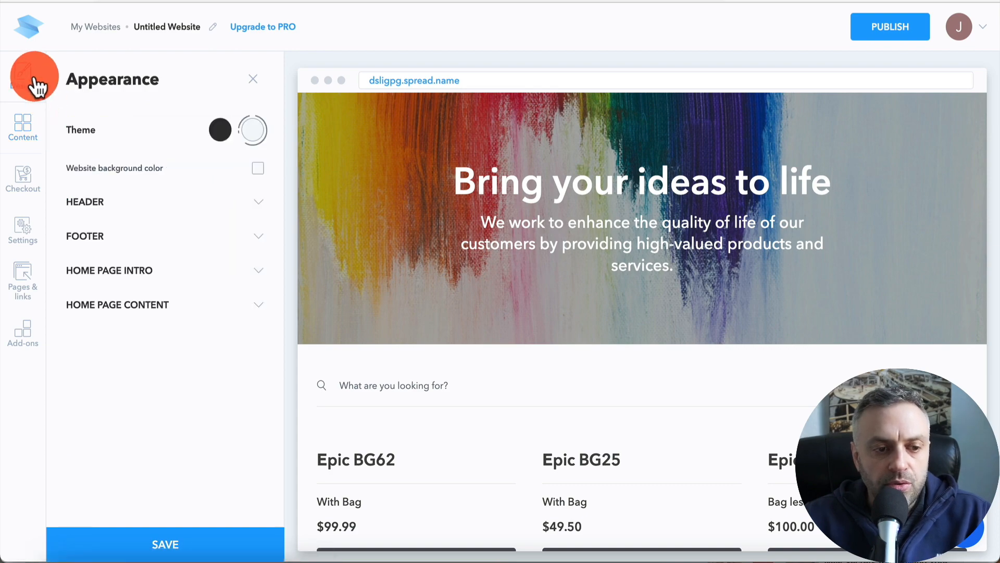
pyautogui.click(124, 273)
pyautogui.scroll(-3, 124, 278)
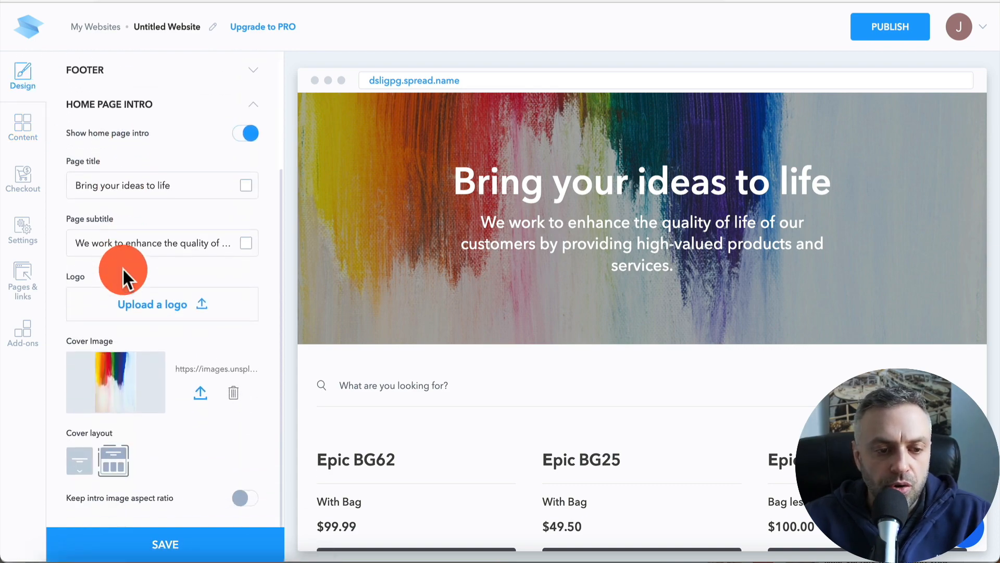
pyautogui.click(201, 395)
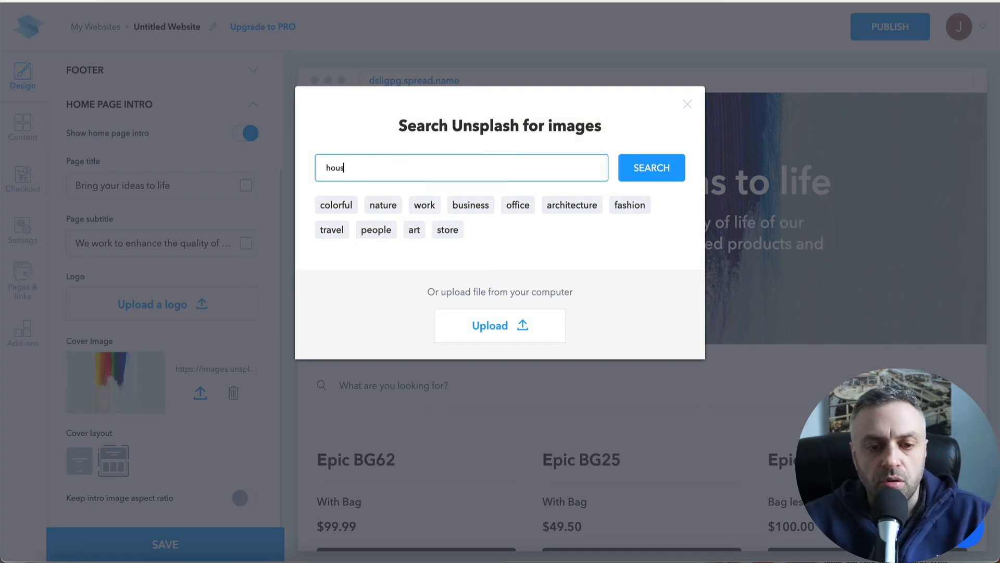
pyautogui.write('household')
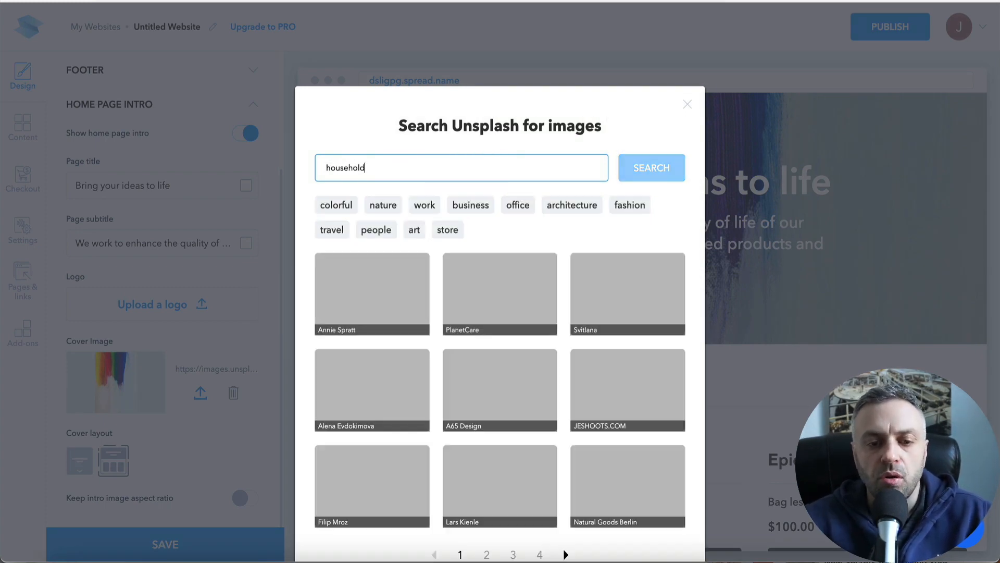
pyautogui.scroll(-1, 487, 263)
pyautogui.scroll(-2, 487, 268)
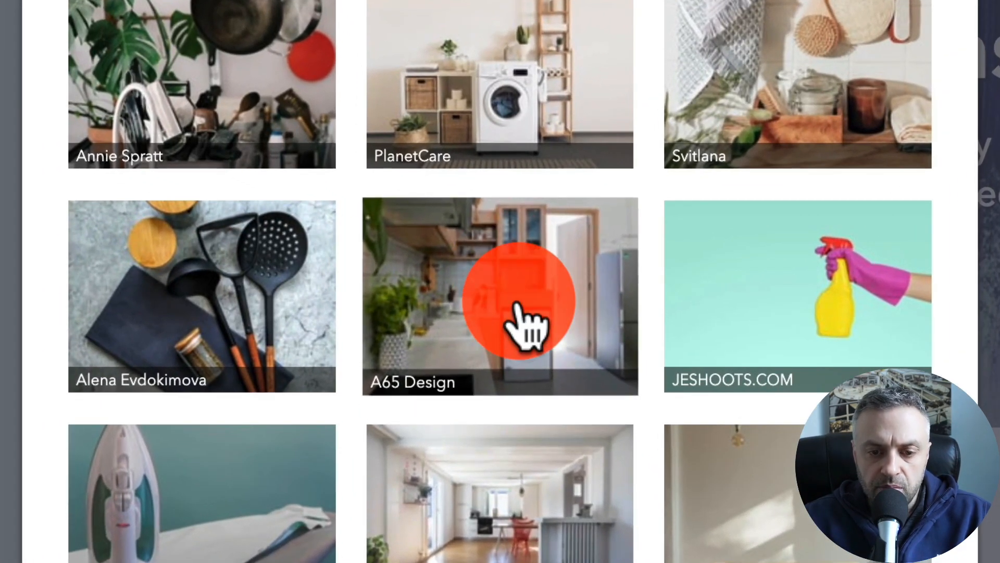
pyautogui.click(518, 313)
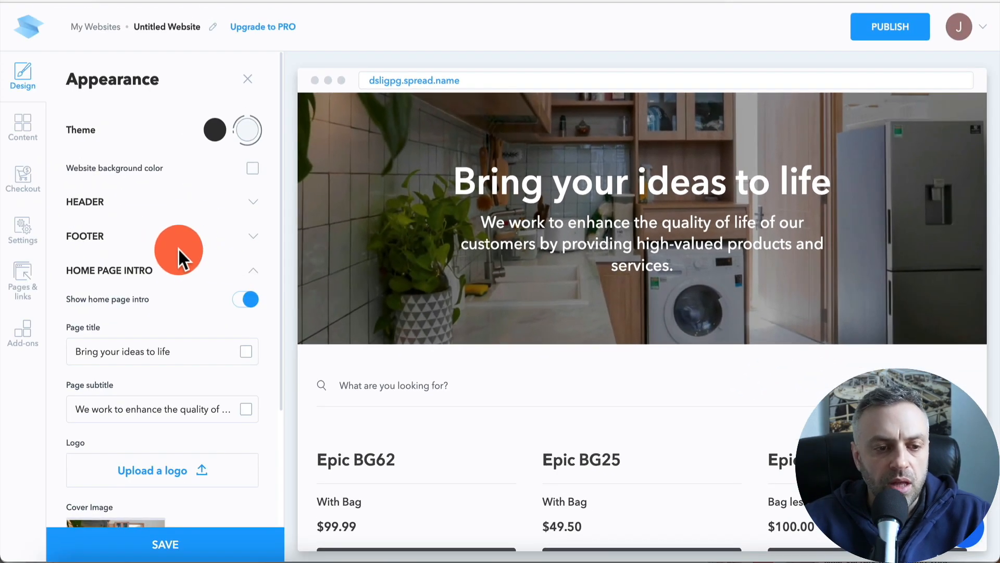
# - Change the home page intro title to Best Vacuum Cleaners in 2022
pyautogui.scroll(-5, 177, 248)
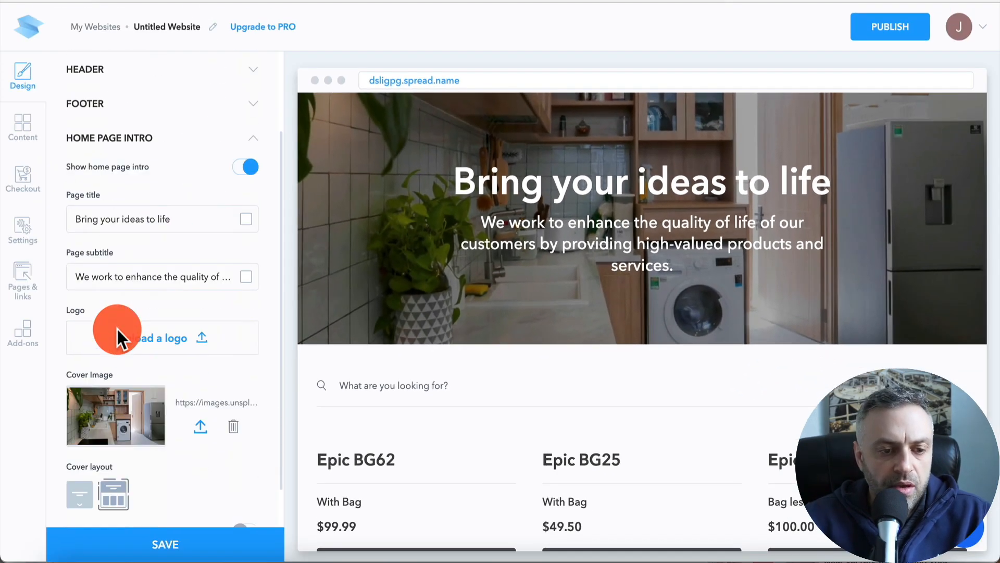
pyautogui.tripleClick(205, 189)
pyautogui.write('Best V')
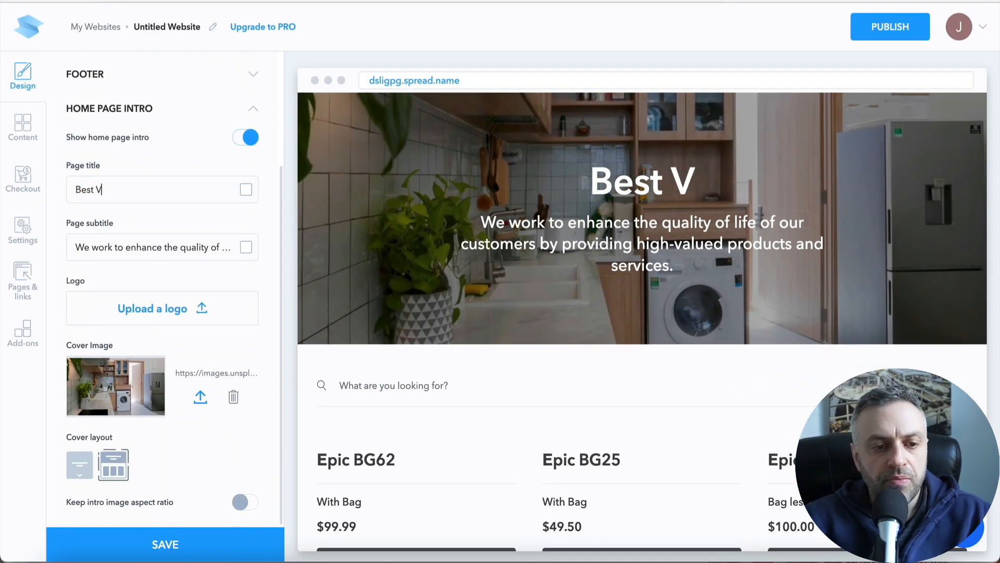
pyautogui.write('acuum Cleaners in 2022')
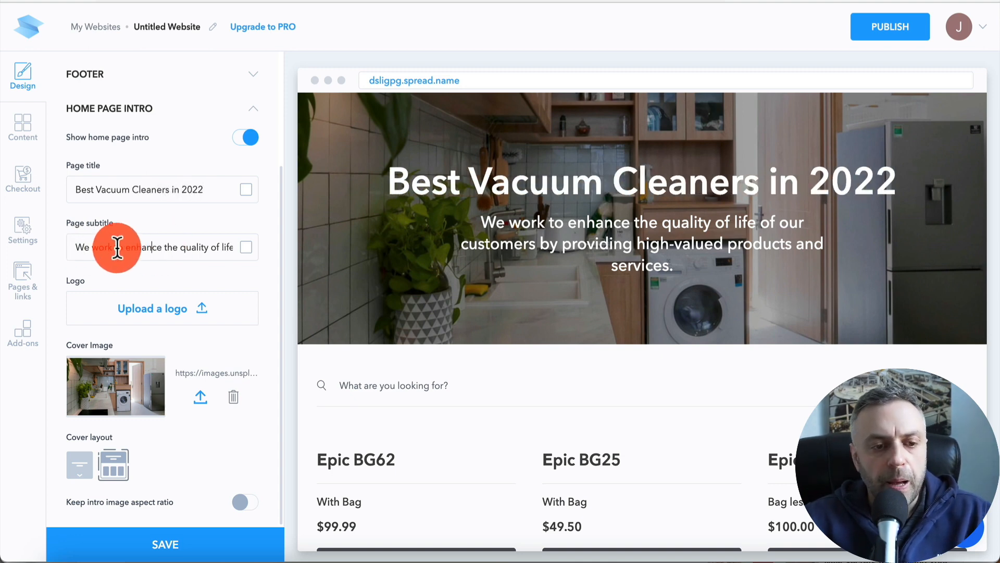
# - Clear the home page intro subtitle and save the design
pyautogui.tripleClick(149, 247)
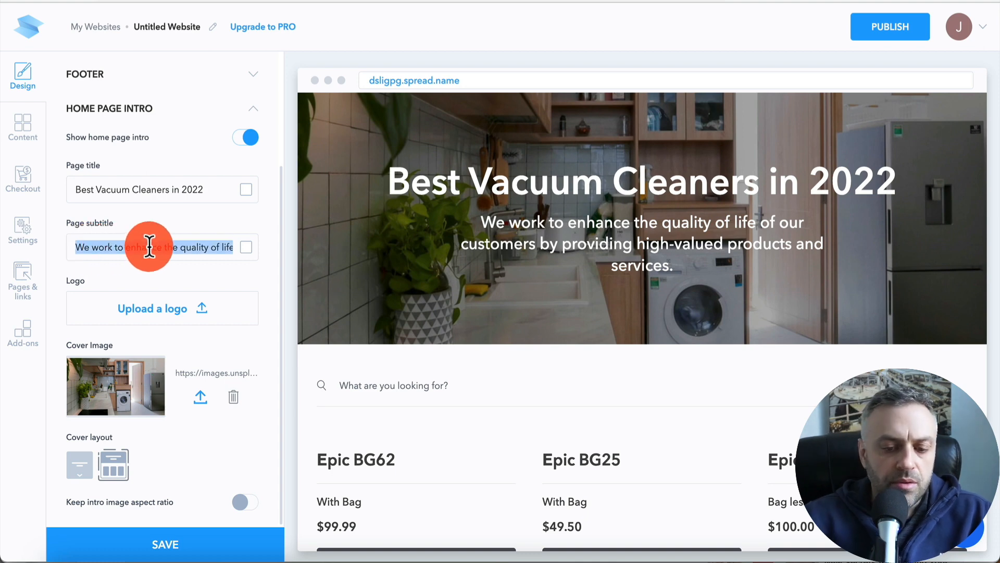
pyautogui.press('BackSpace')
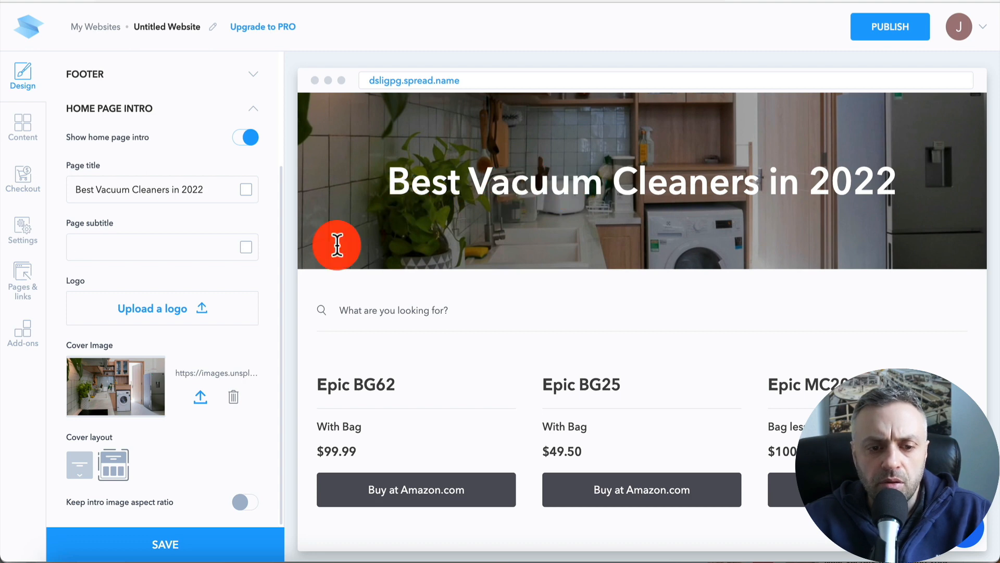
pyautogui.scroll(-1, 144, 435)
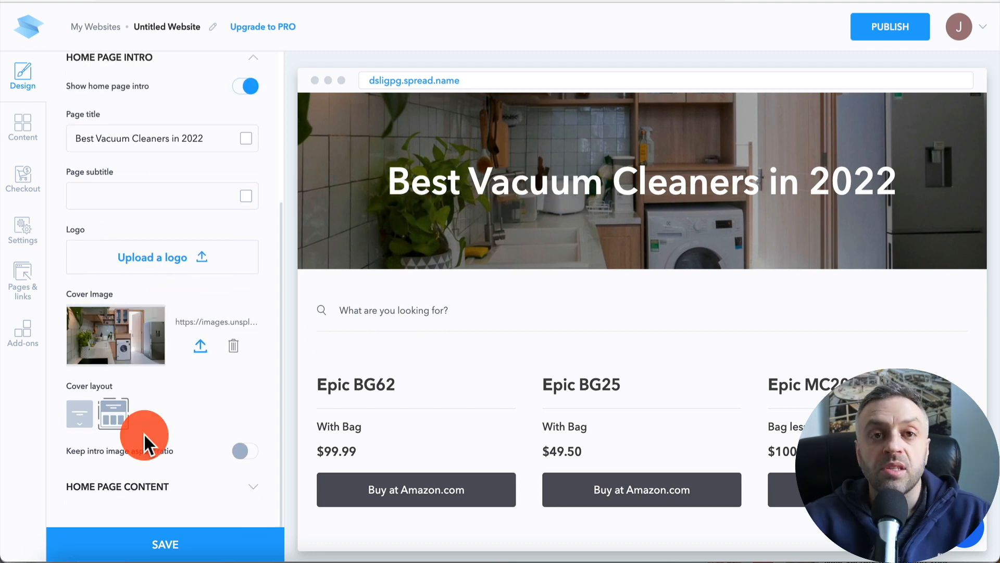
pyautogui.click(160, 540)
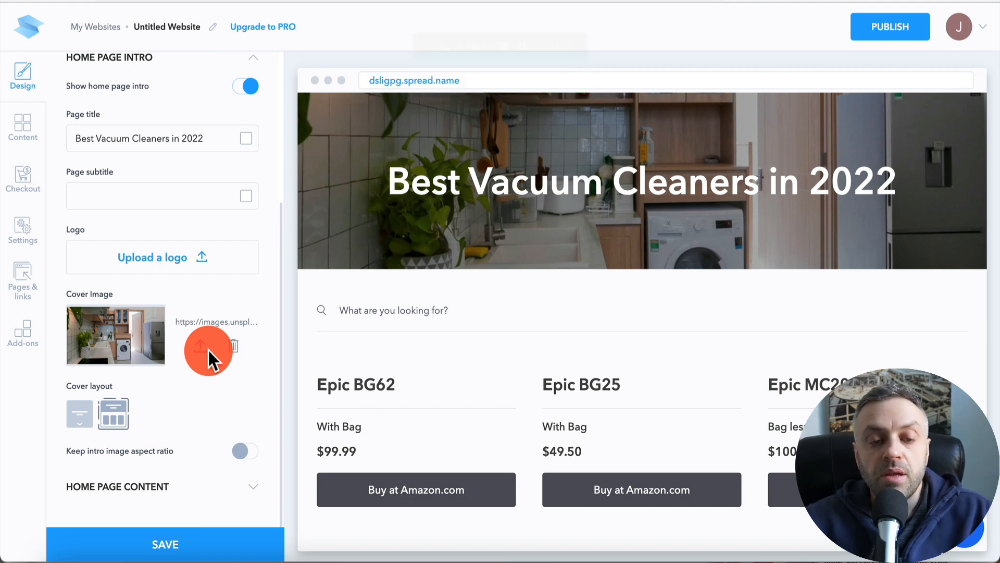
# - Change the primary button's colour to blue #0D59BB and save the content settings
pyautogui.scroll(4, 162, 192)
pyautogui.click(23, 127)
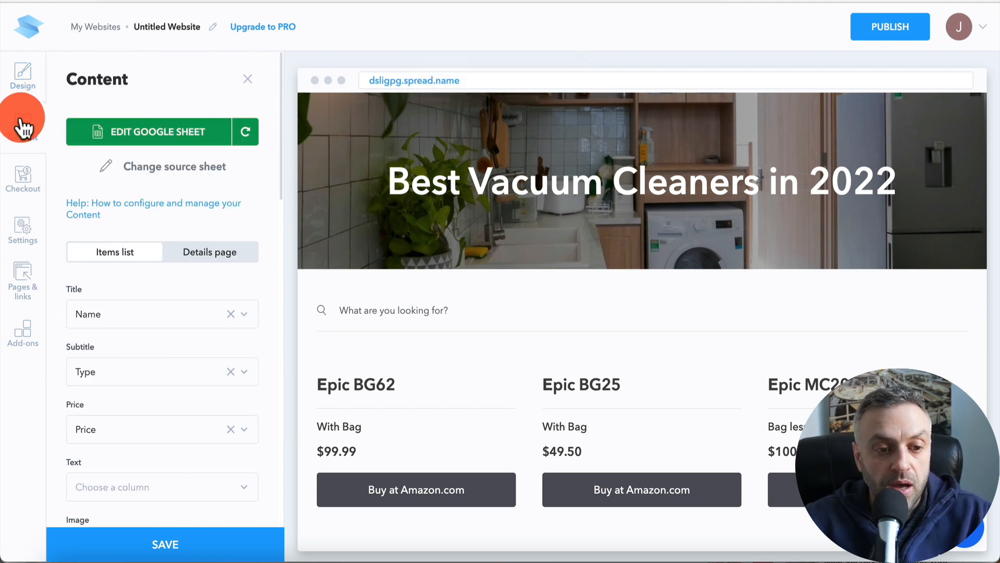
pyautogui.scroll(-9, 128, 237)
pyautogui.scroll(-4, 127, 235)
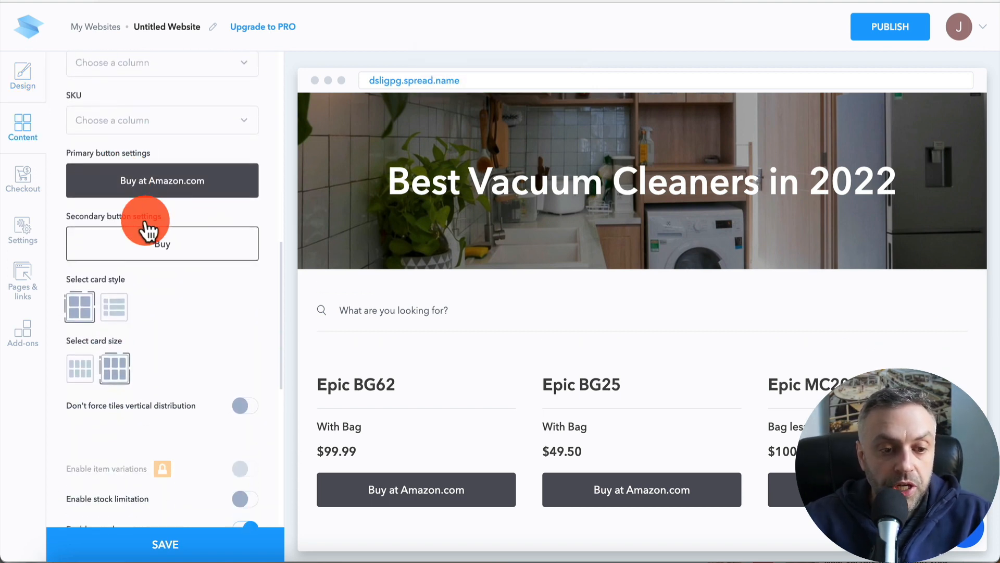
pyautogui.click(194, 187)
pyautogui.scroll(-3, 104, 368)
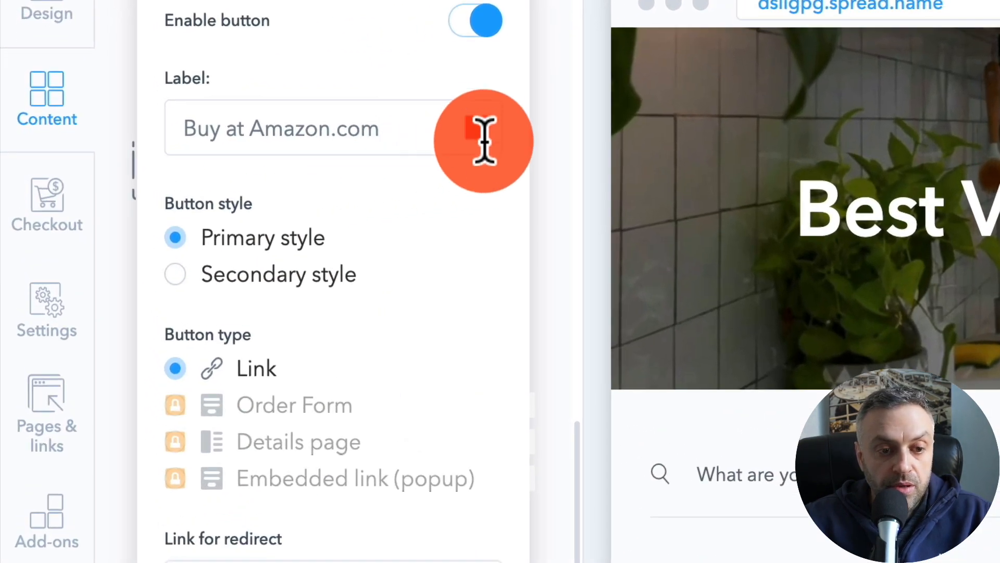
pyautogui.click(484, 140)
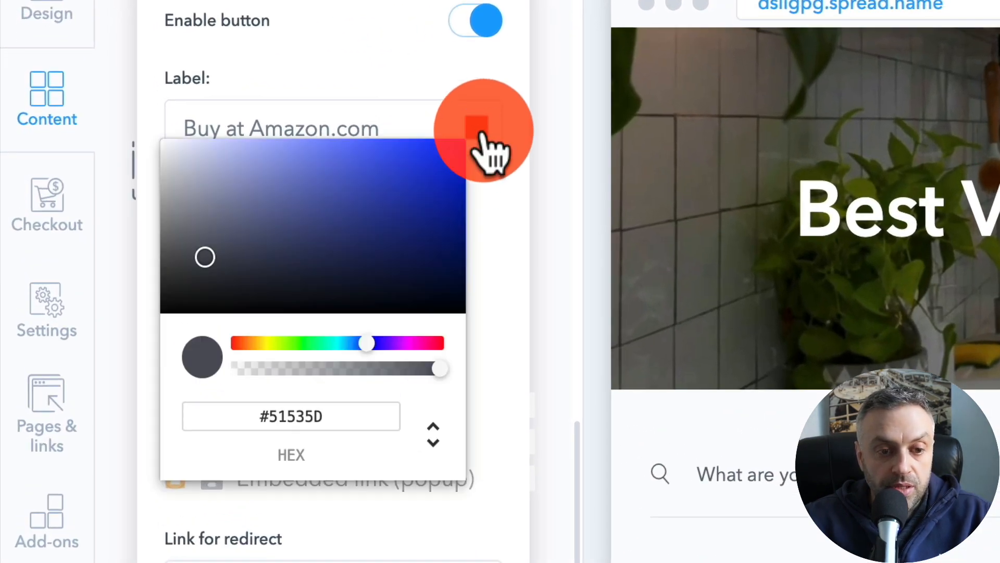
pyautogui.moveTo(379, 239); pyautogui.dragTo(417, 201)
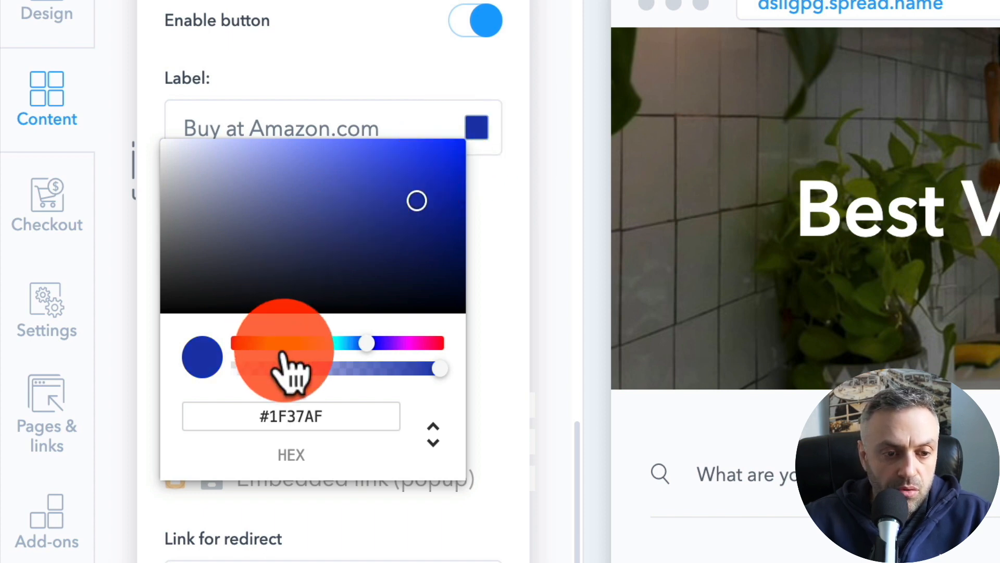
pyautogui.moveTo(323, 343); pyautogui.dragTo(343, 342)
pyautogui.moveTo(373, 299); pyautogui.dragTo(480, 146)
pyautogui.moveTo(341, 344)
pyautogui.mouseDown()
pyautogui.moveTo(335, 356)
pyautogui.moveTo(357, 344)
pyautogui.mouseUp()
pyautogui.moveTo(422, 206); pyautogui.dragTo(443, 200)
pyautogui.moveTo(439, 157); pyautogui.dragTo(448, 198)
pyautogui.click(301, 475)
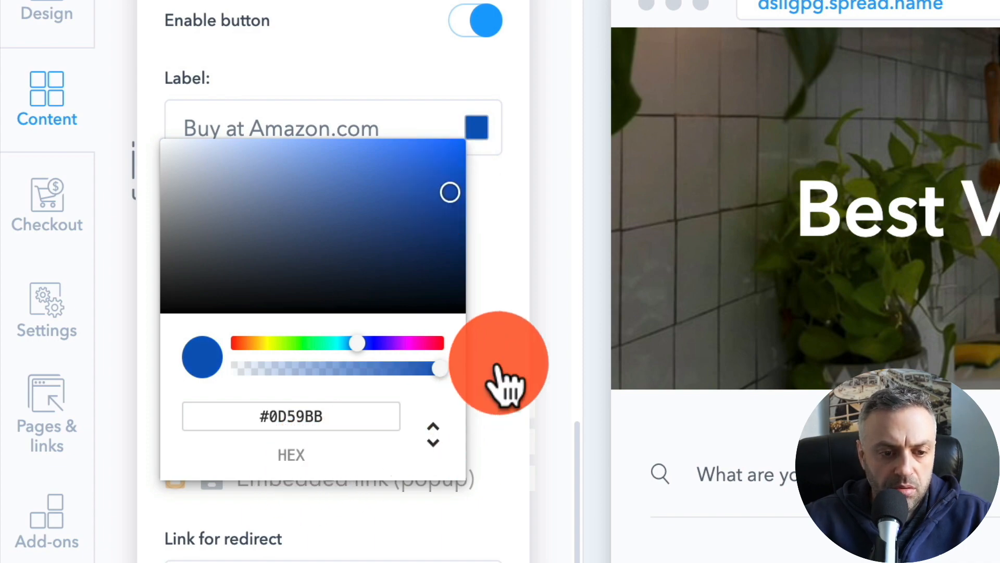
pyautogui.click(508, 384)
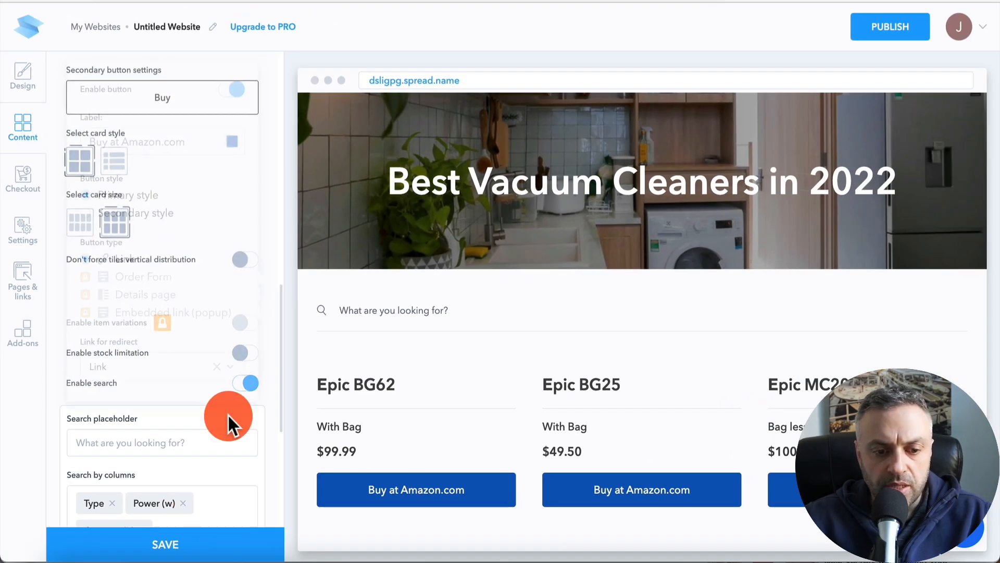
pyautogui.click(178, 536)
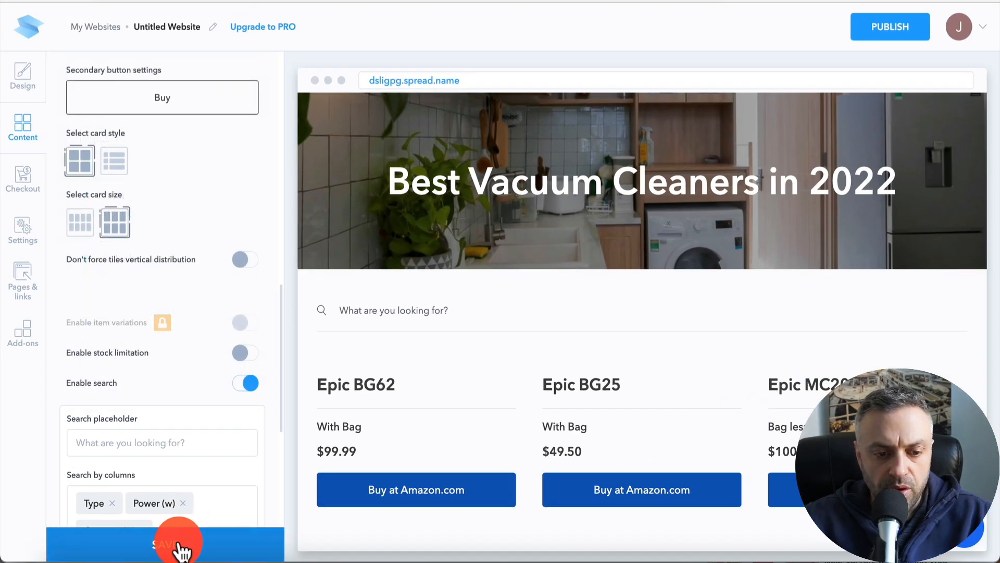
# - Review the product cards in the preview and the search and pagination settings
pyautogui.scroll(-5, 208, 343)
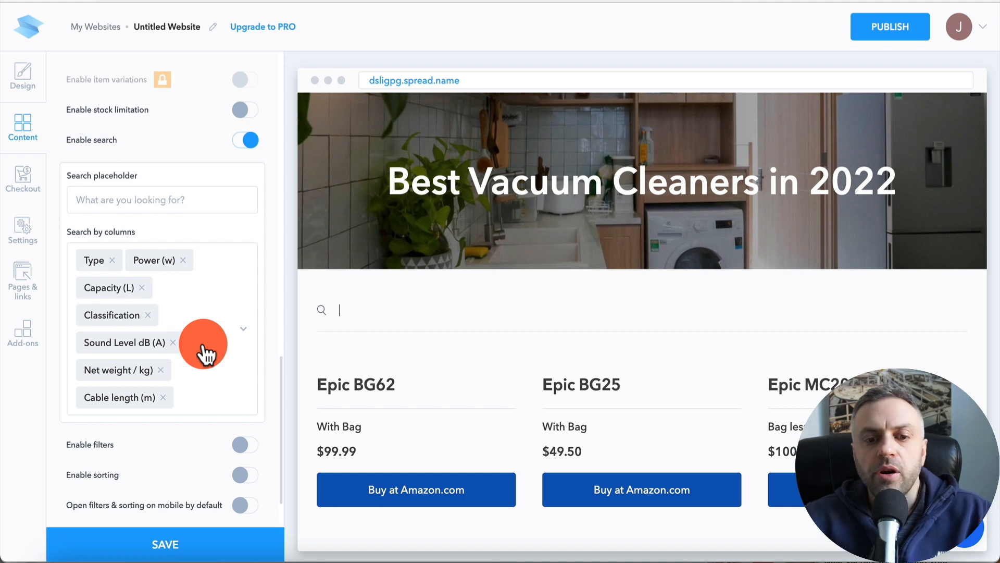
pyautogui.scroll(-5, 554, 299)
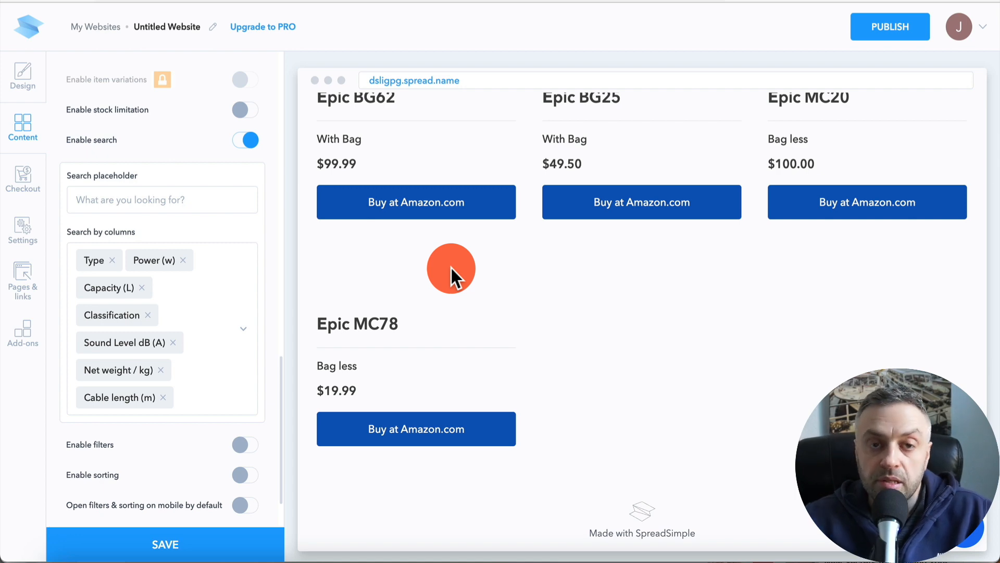
pyautogui.scroll(2, 468, 293)
pyautogui.click(690, 146)
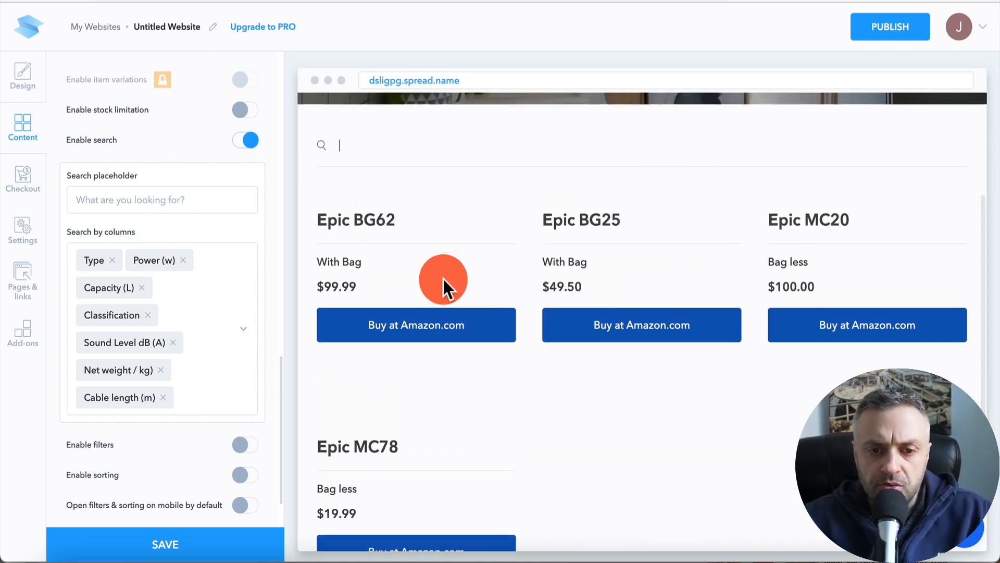
pyautogui.scroll(3, 443, 279)
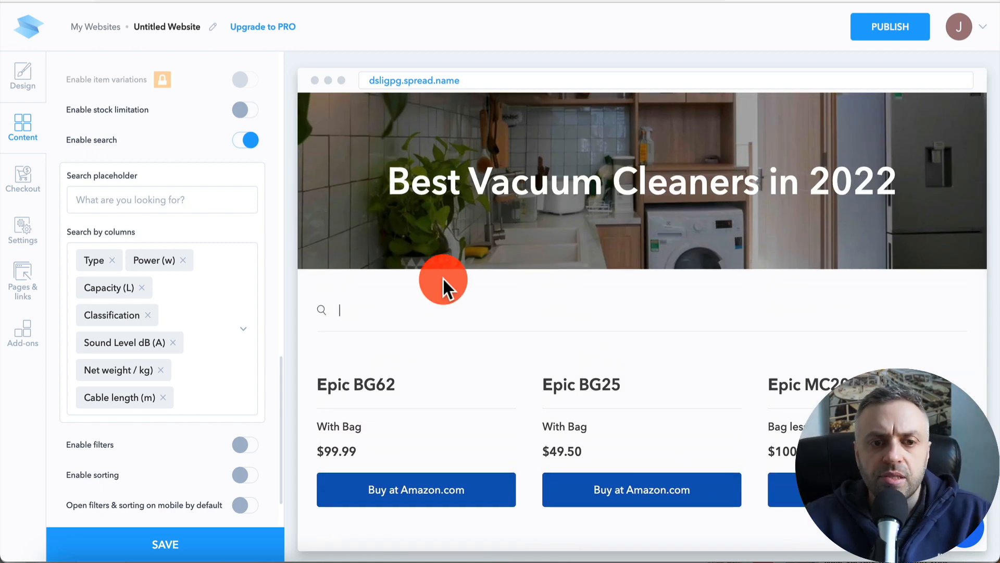
pyautogui.scroll(-3, 208, 348)
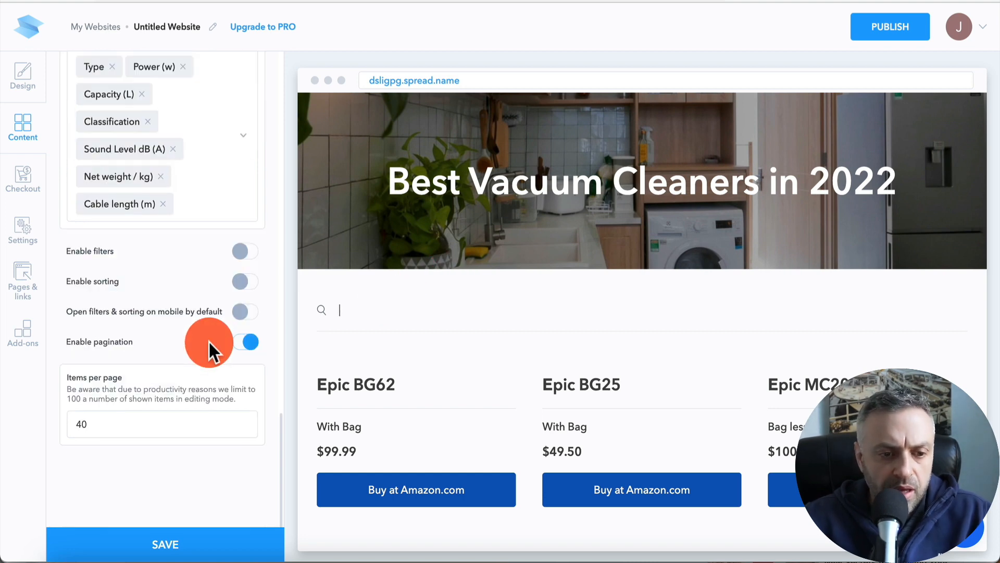
pyautogui.scroll(5, 208, 343)
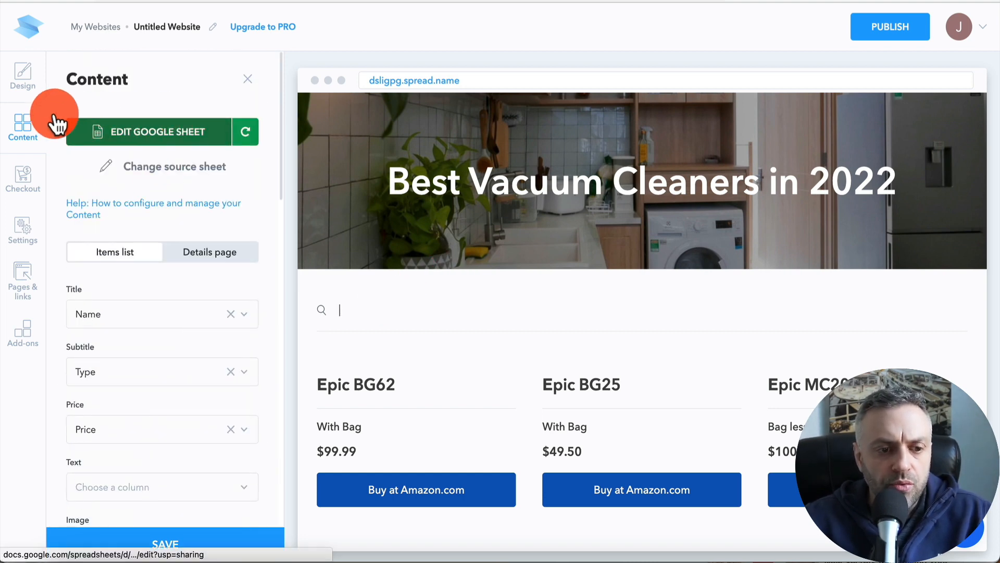
# - Publish the website under the domain vacuumcleaners2022.spread.name
pyautogui.click(29, 82)
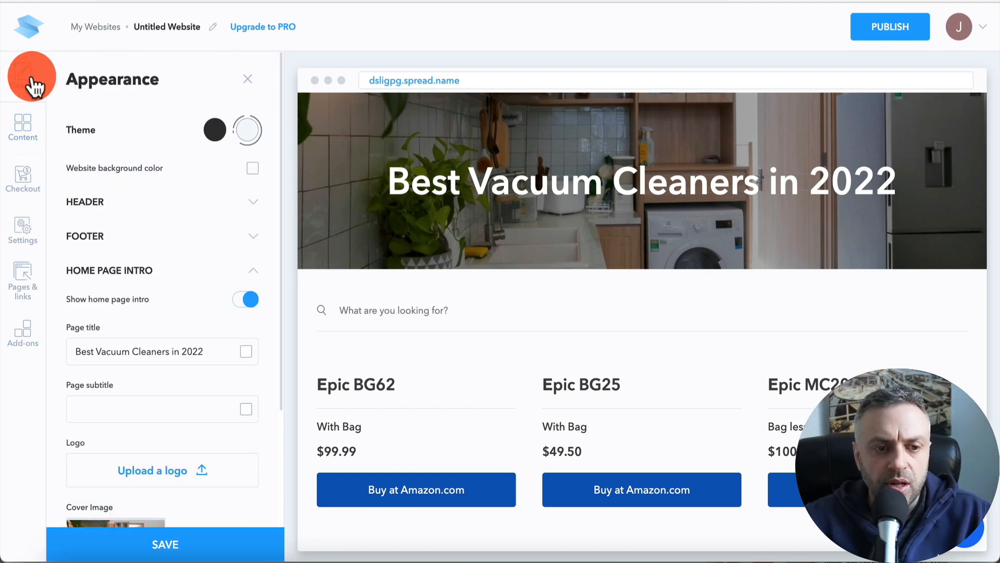
pyautogui.click(904, 28)
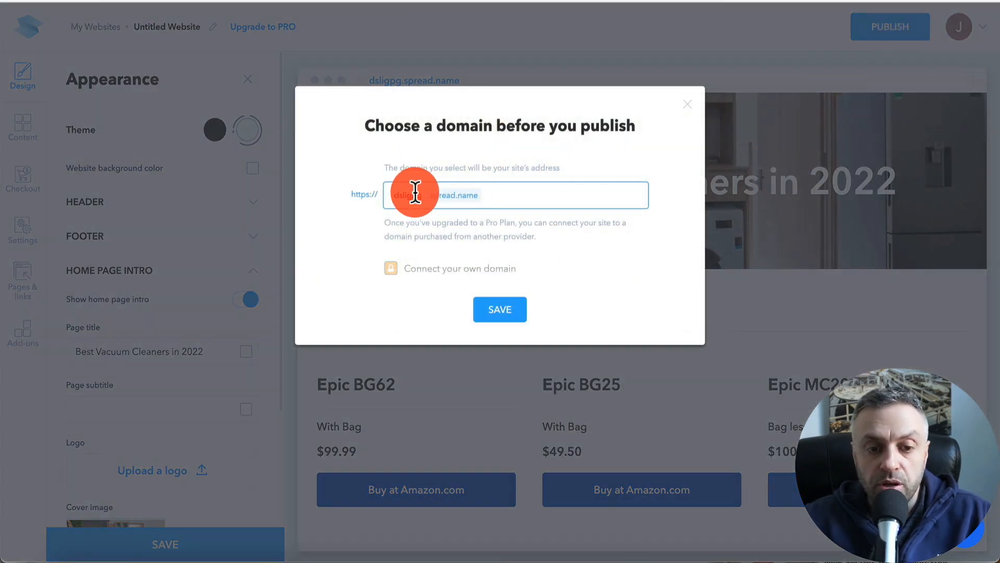
pyautogui.doubleClick(416, 195)
pyautogui.write('vacuu')
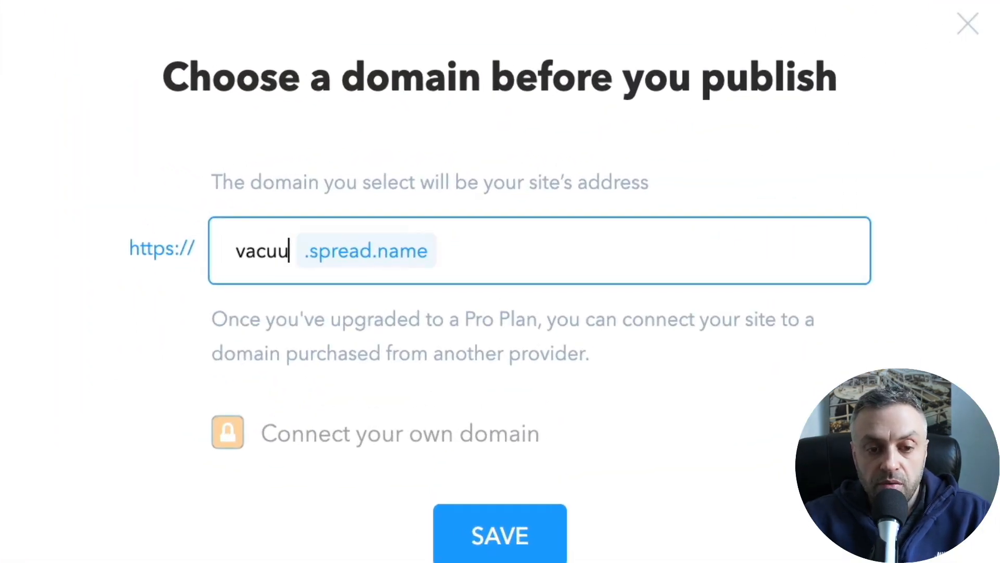
pyautogui.write('mcleaners2022')
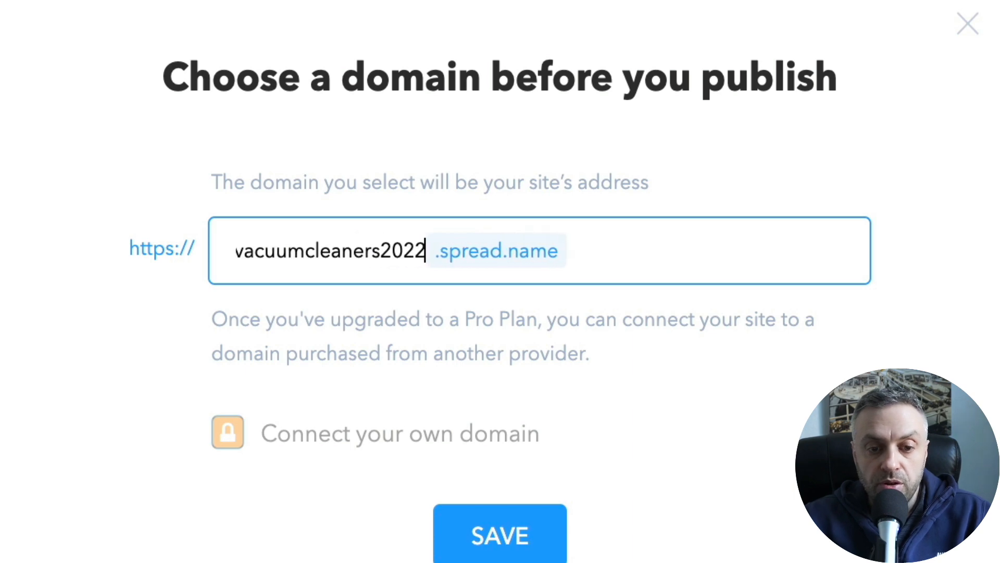
pyautogui.click(521, 532)
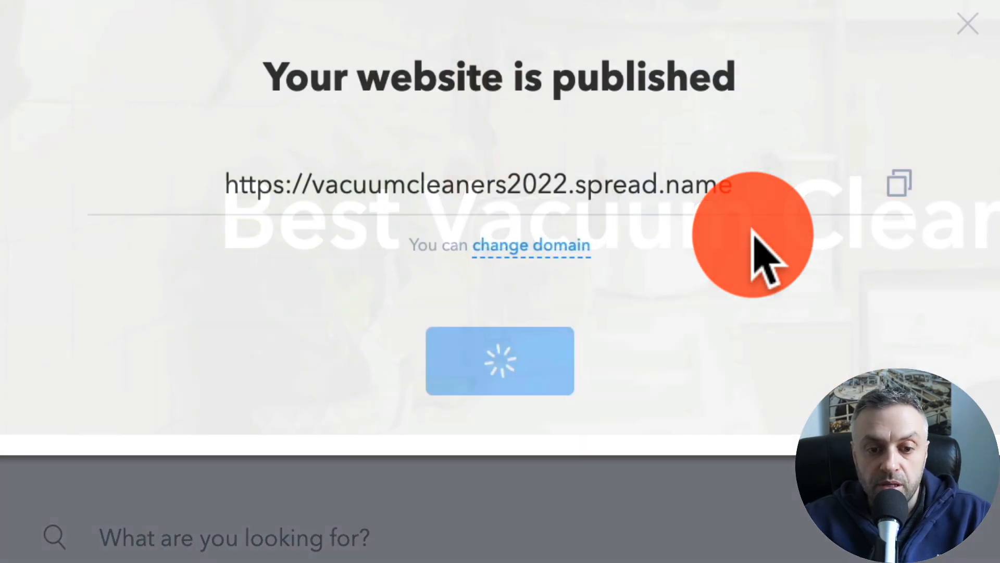
# - Open the published website, test a product's Buy at Amazon.com link, and close the publish dialog
pyautogui.click(508, 365)
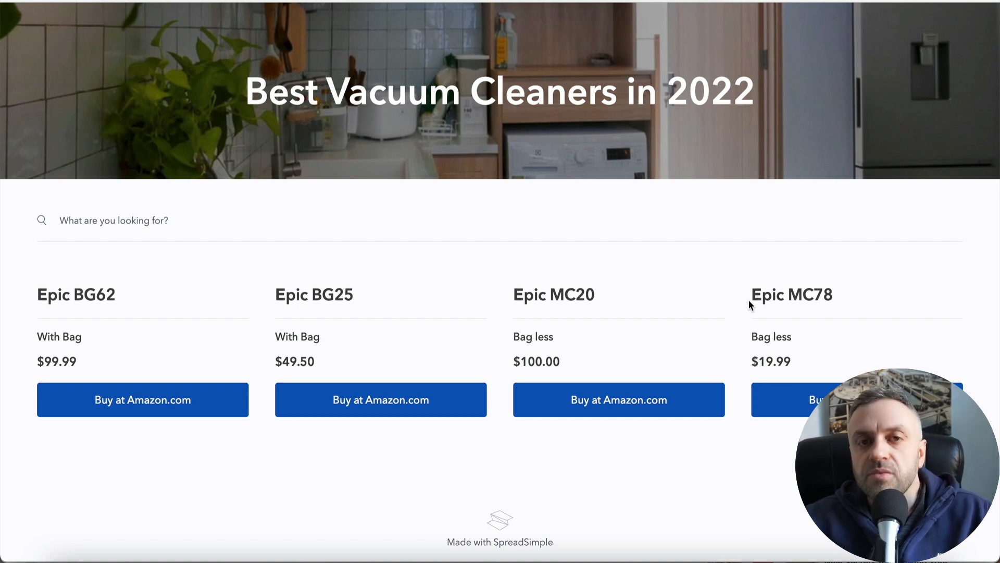
pyautogui.click(81, 229)
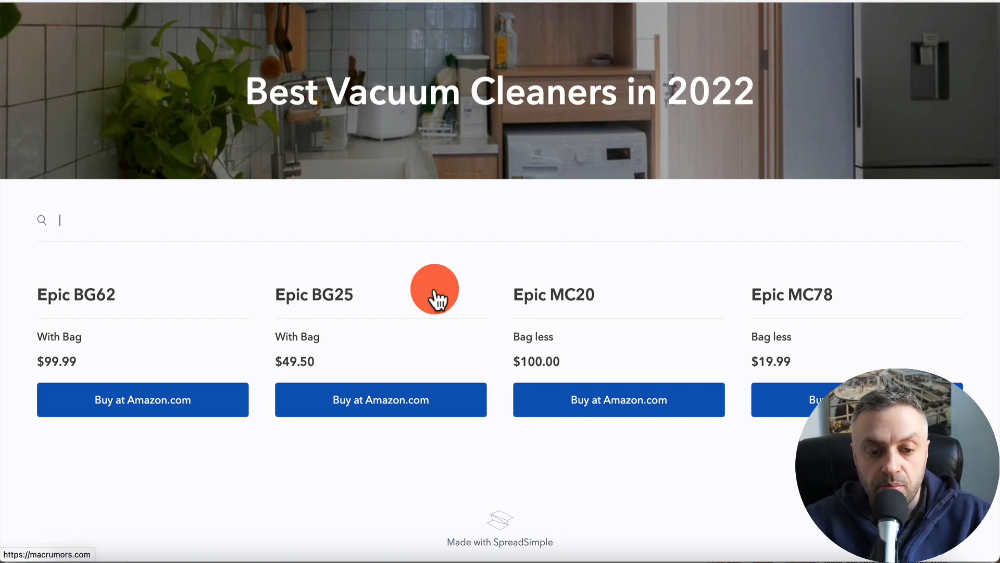
pyautogui.click(475, 412)
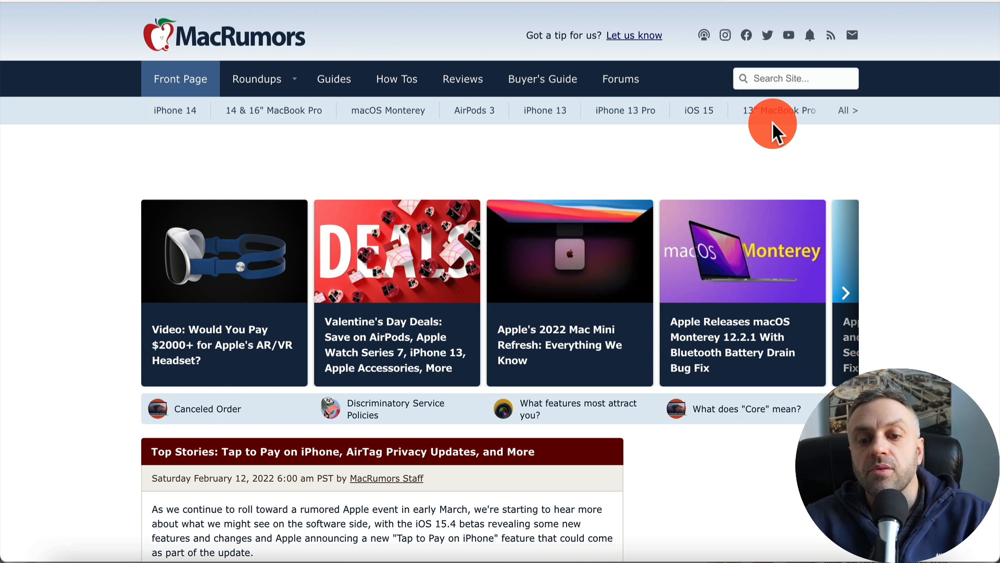
pyautogui.press('super+w')
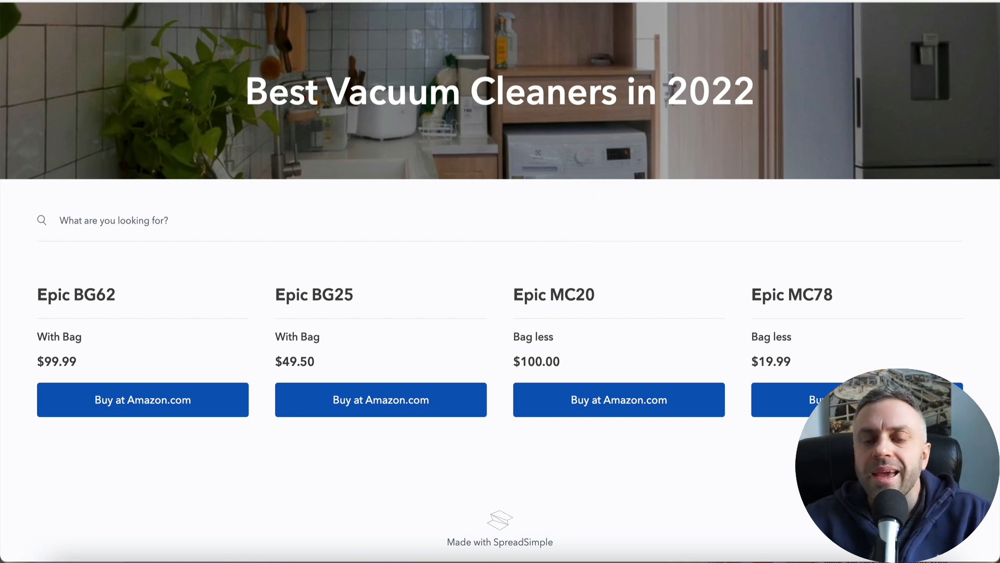
pyautogui.click(755, 1)
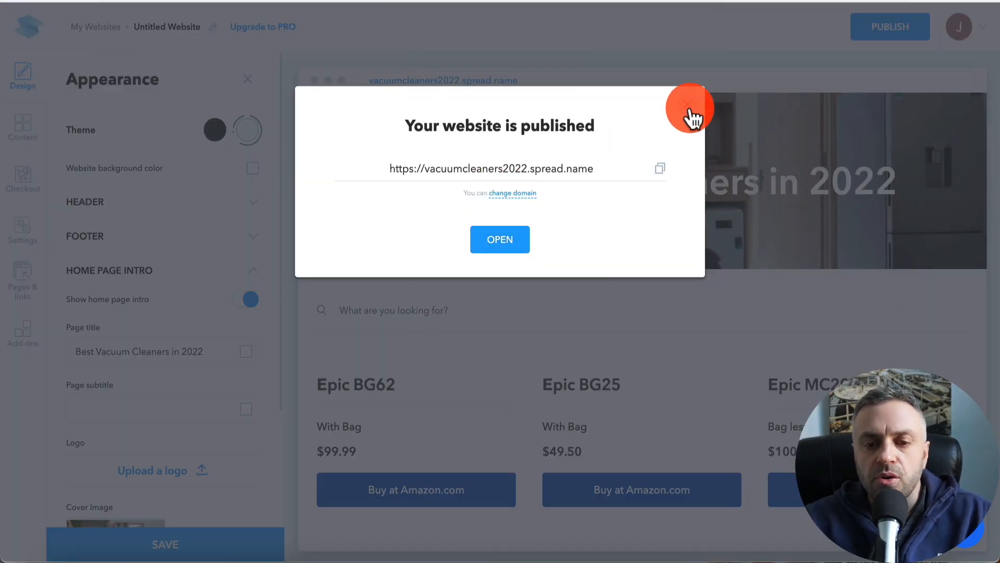
pyautogui.click(688, 105)
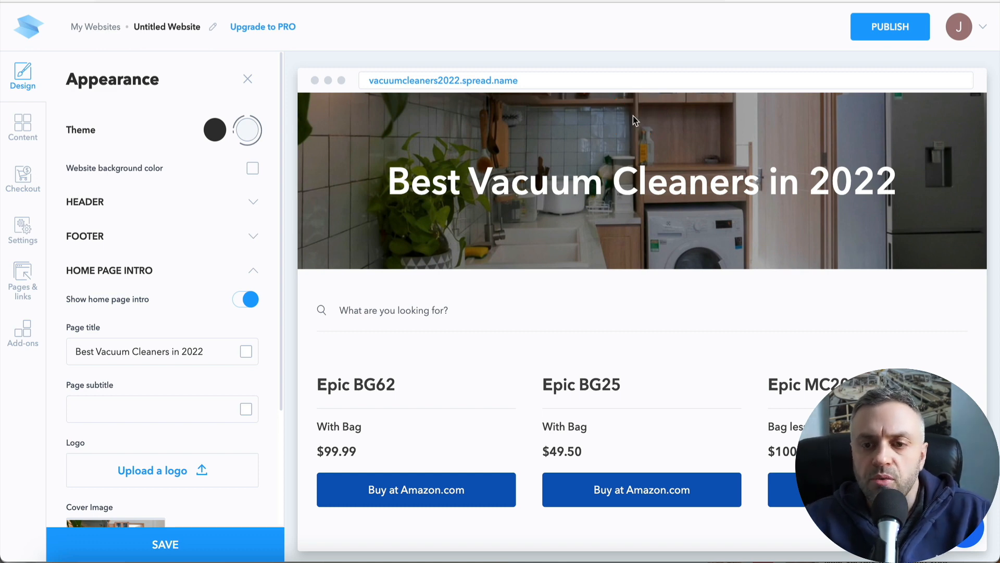
# - Open a new browser tab and search the web for dyson vacuum
pyautogui.moveTo(645, 75)
pyautogui.press('super+t')
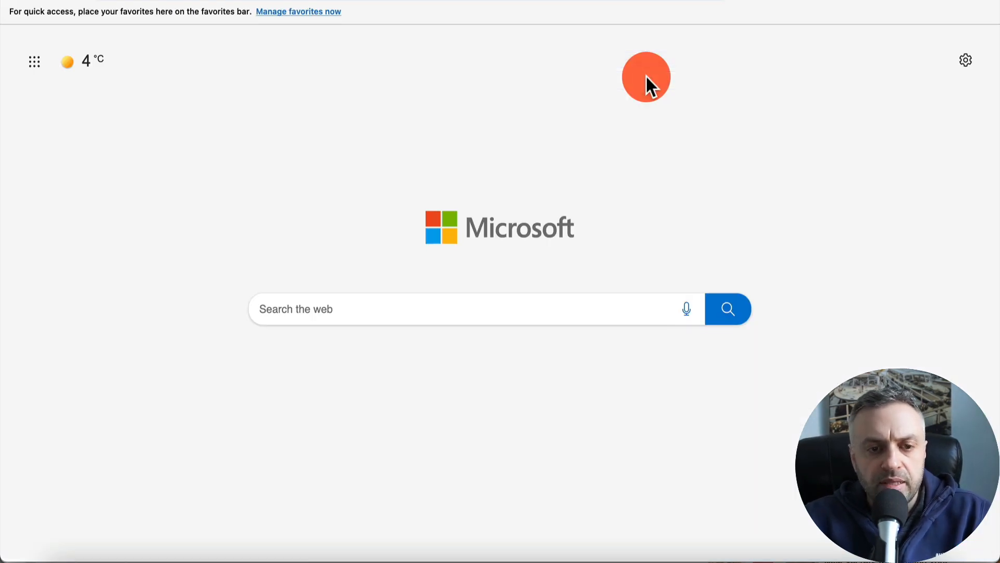
pyautogui.write('dyson c')
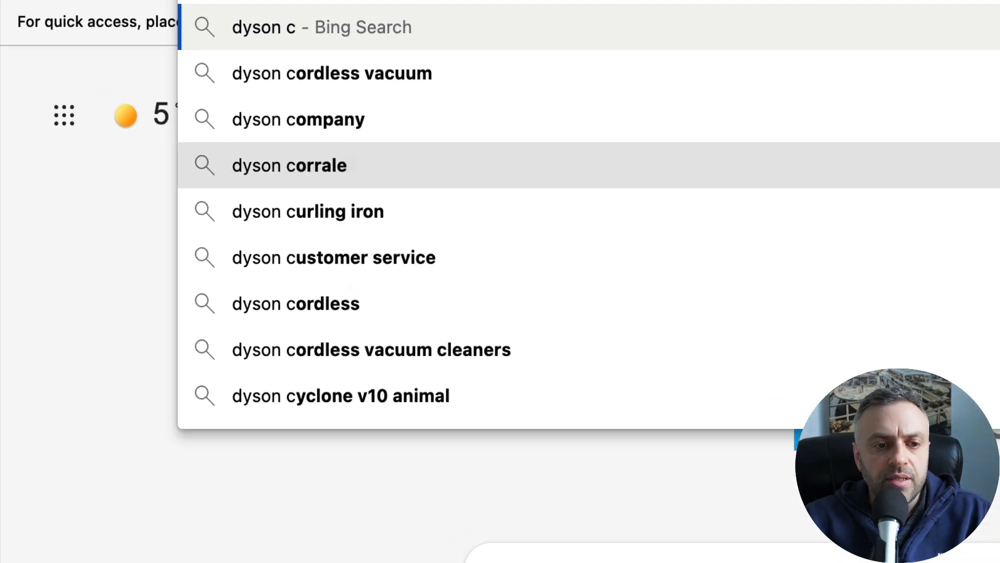
pyautogui.press('BackSpace')
pyautogui.write('va')
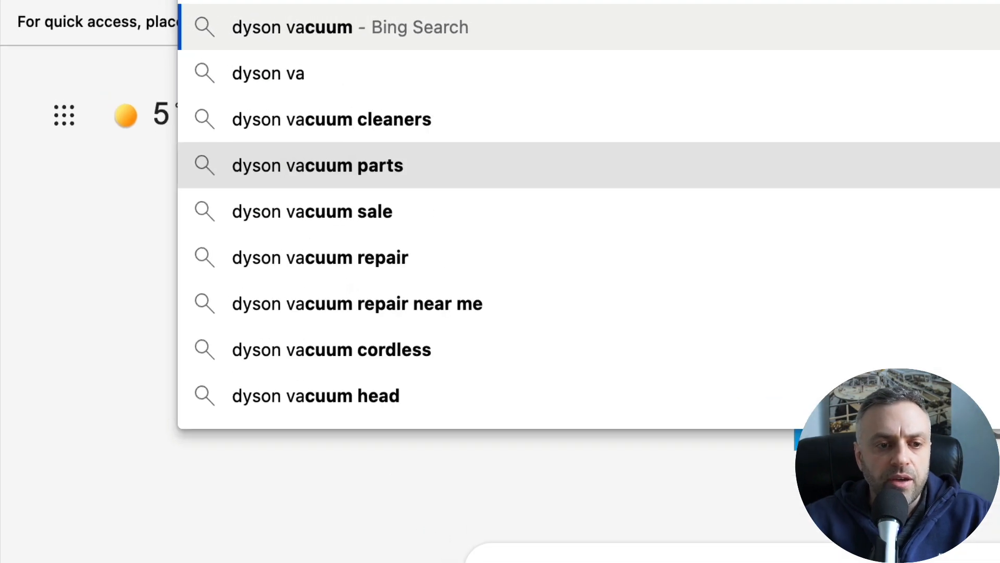
pyautogui.write('c')
pyautogui.press('Return')
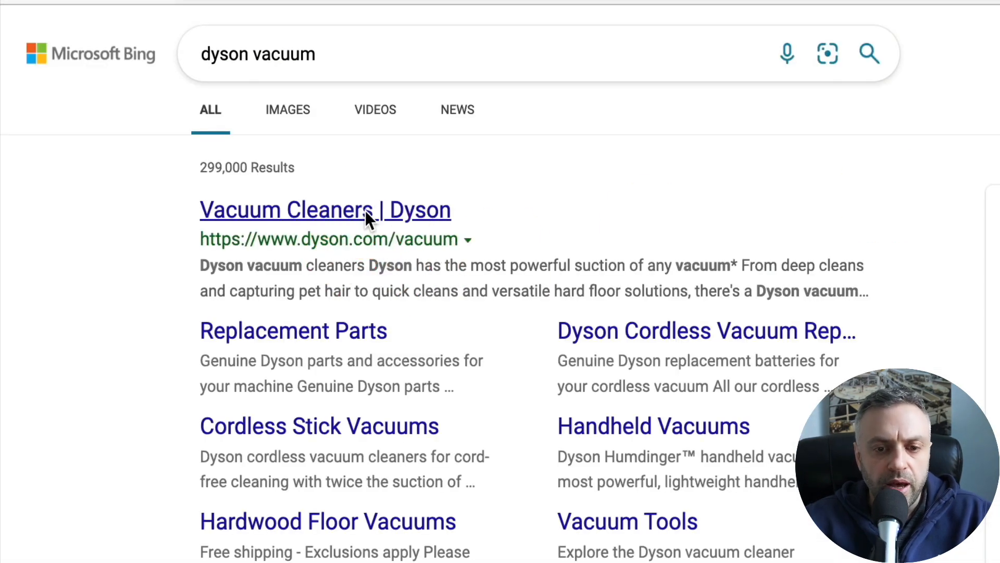
# - Open the Dyson vacuum cleaners result and browse the page
pyautogui.click(365, 211)
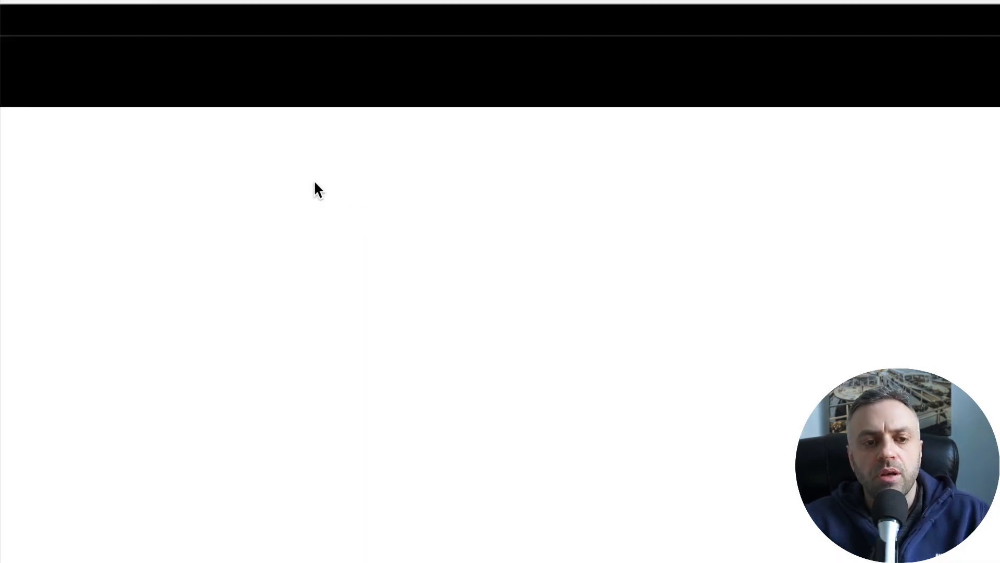
pyautogui.scroll(-15, 61, 269)
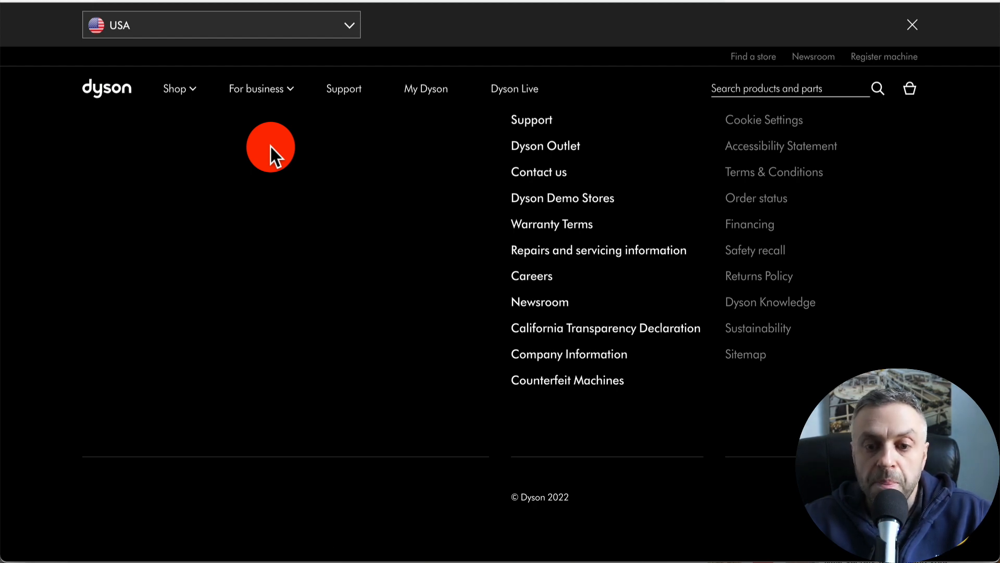
pyautogui.scroll(20, 270, 146)
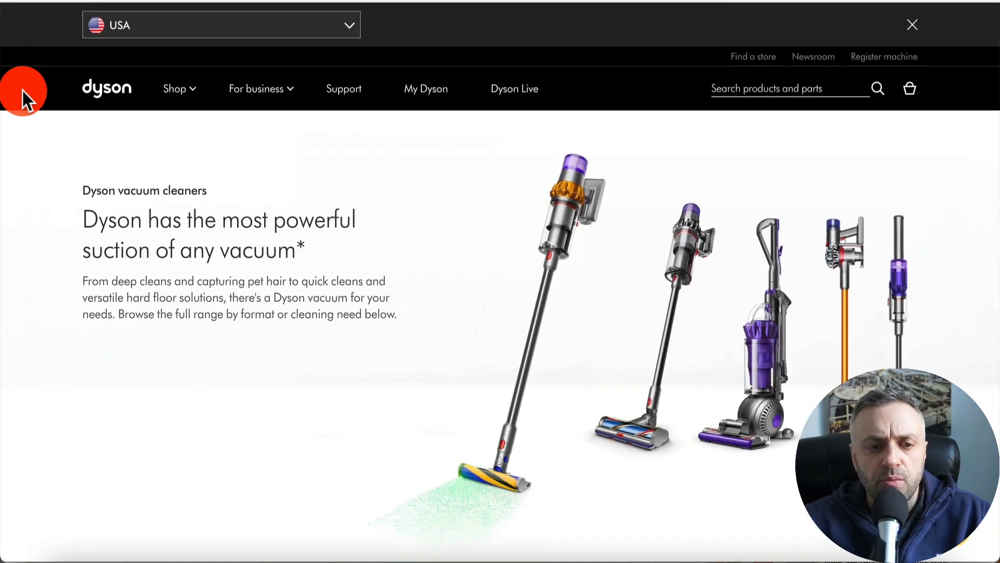
pyautogui.click(1, 1)
# - Search for dyson vacuum affiliate program and scroll through the results
pyautogui.click(215, 29)
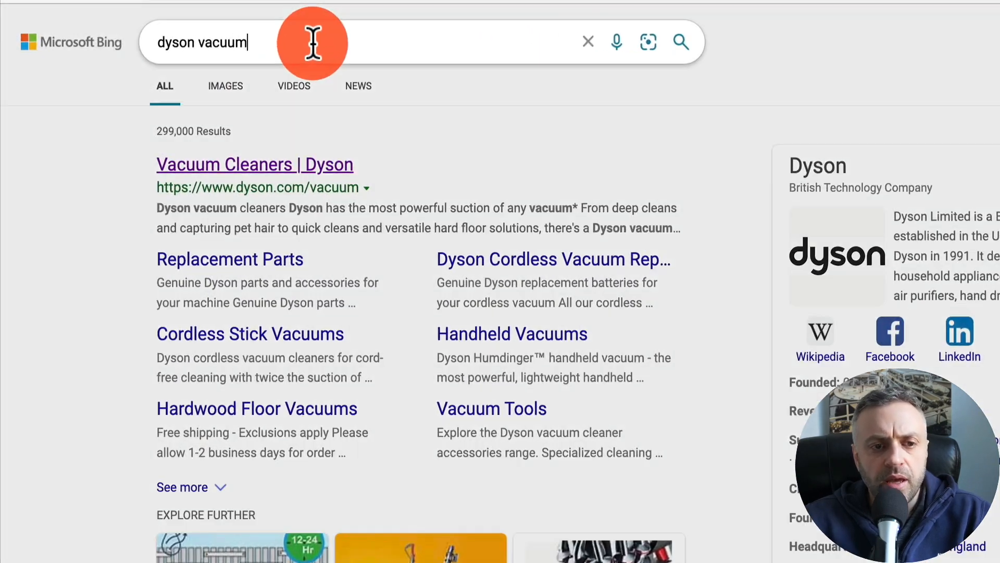
pyautogui.write('affil')
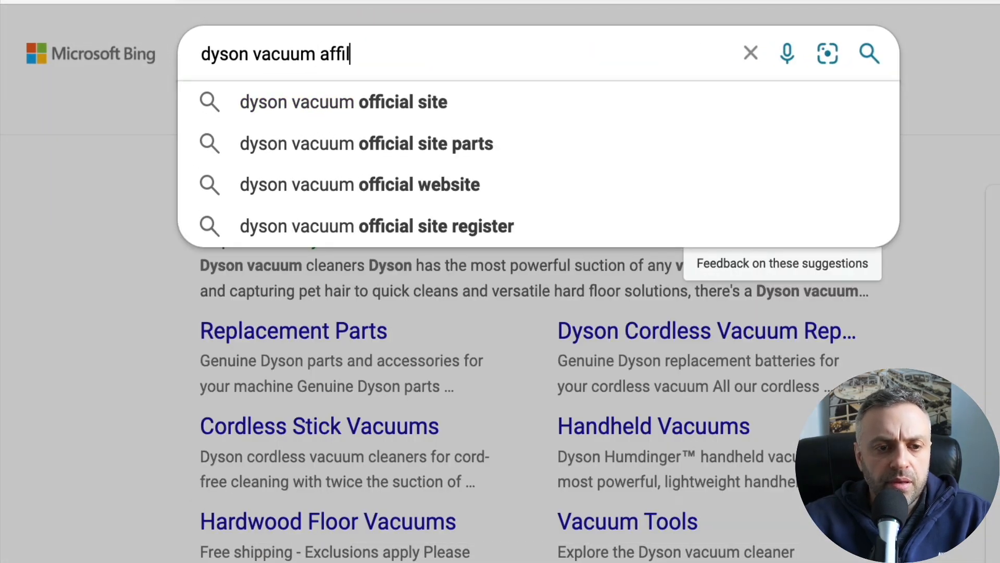
pyautogui.write('iate program')
pyautogui.press('Return')
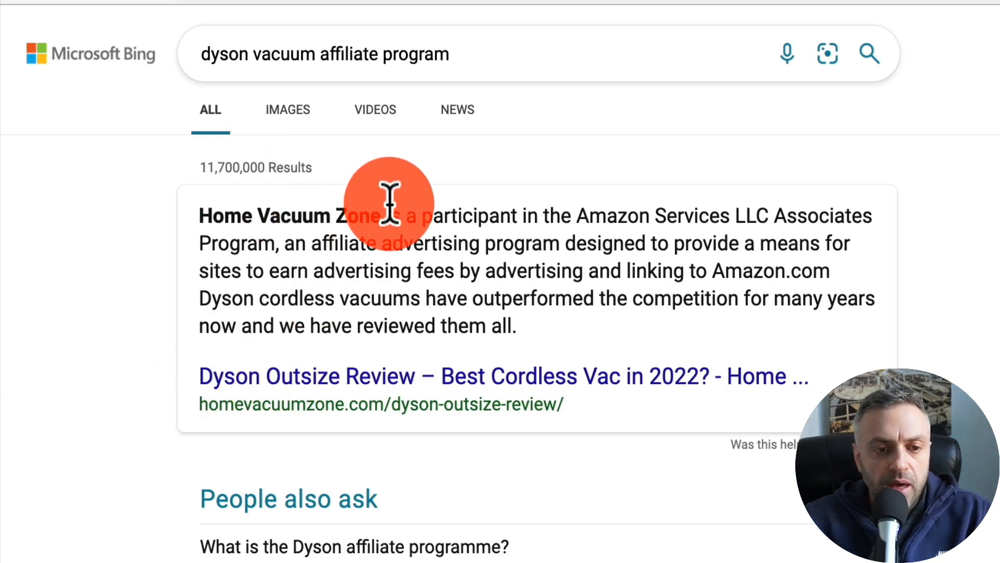
pyautogui.scroll(-5, 245, 385)
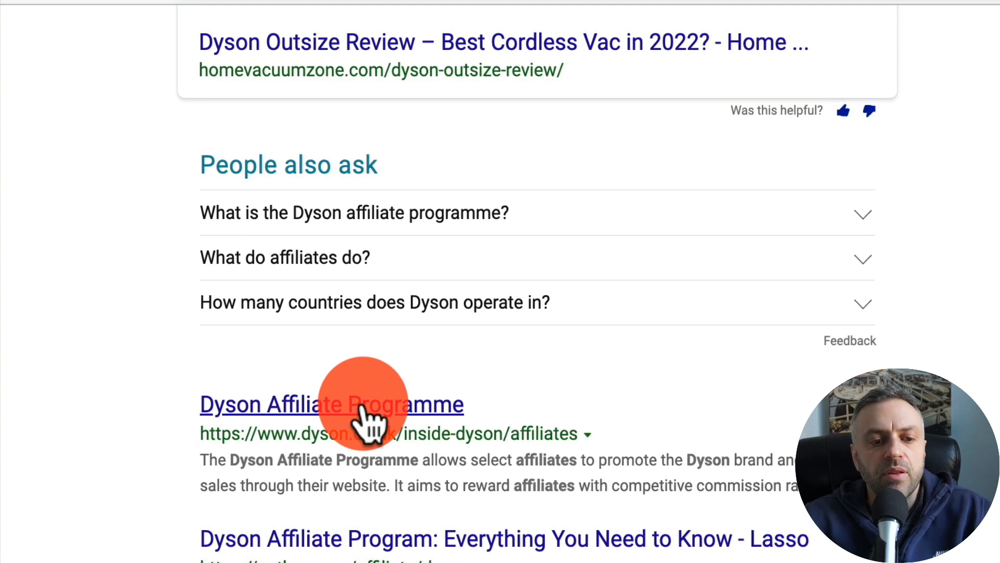
pyautogui.scroll(-2, 571, 459)
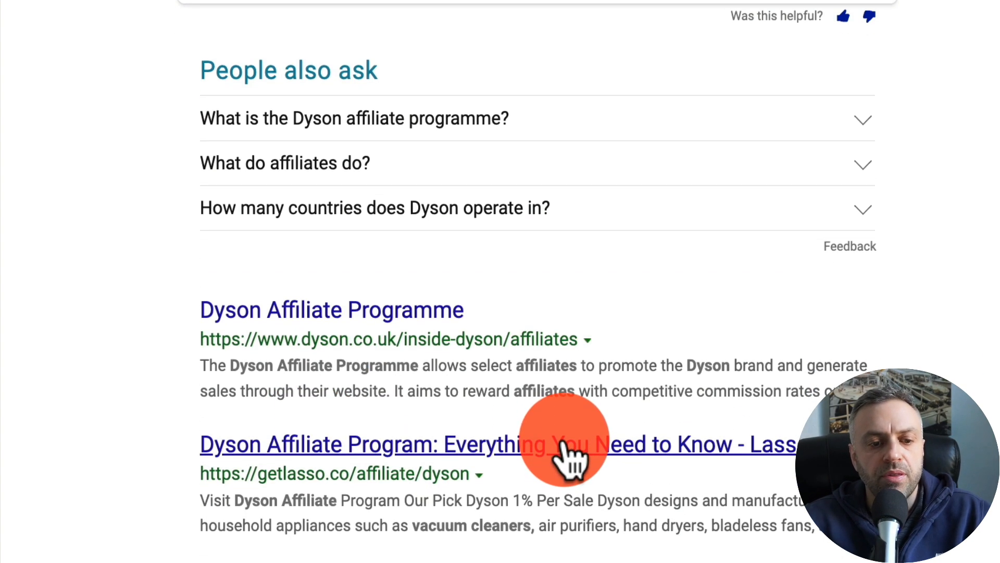
pyautogui.scroll(-3, 571, 459)
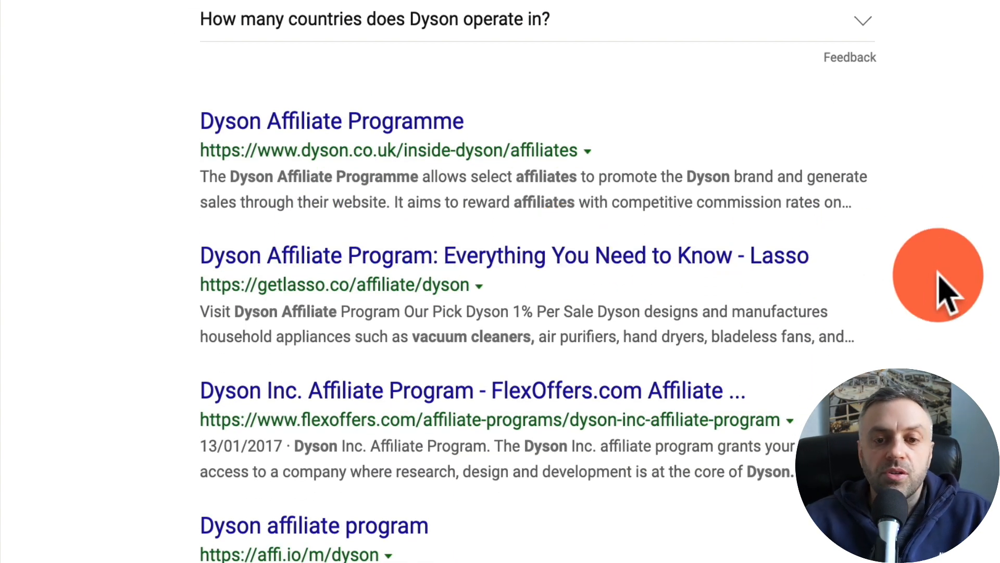